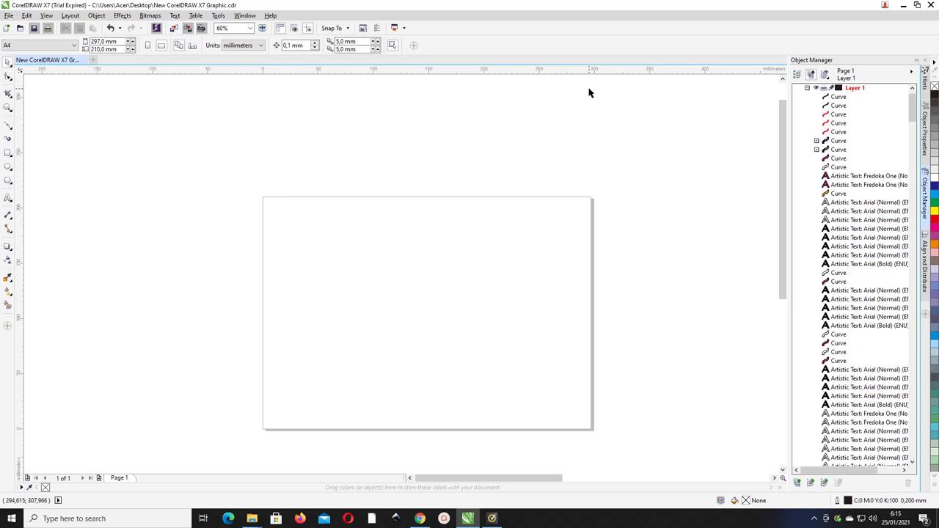
- Set the document units to centimeters and keep the A4 page in landscape orientation, fitted to the page view
click(241, 46)
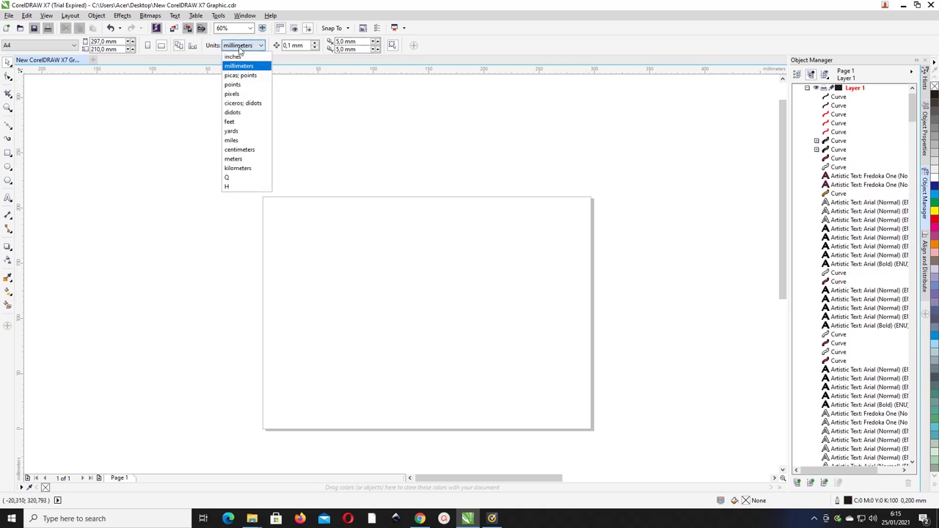
click(242, 149)
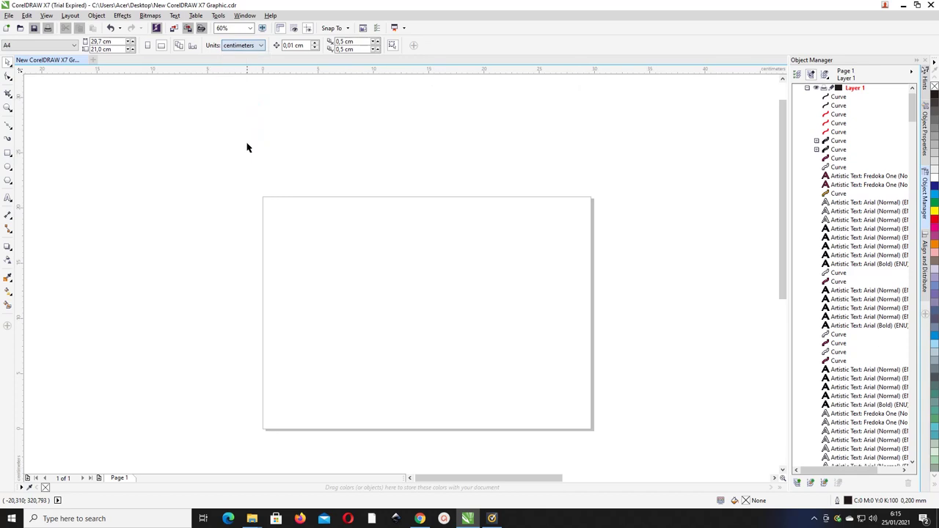
click(148, 46)
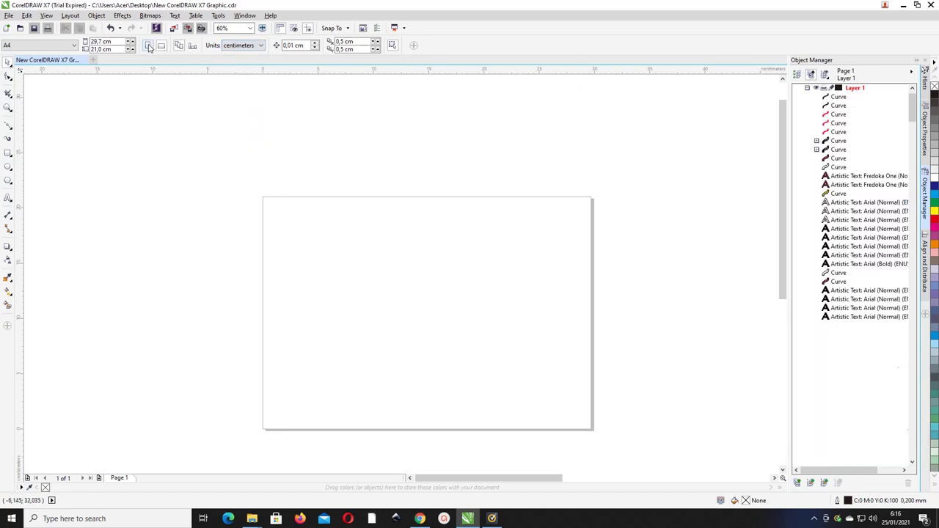
click(162, 46)
click(148, 45)
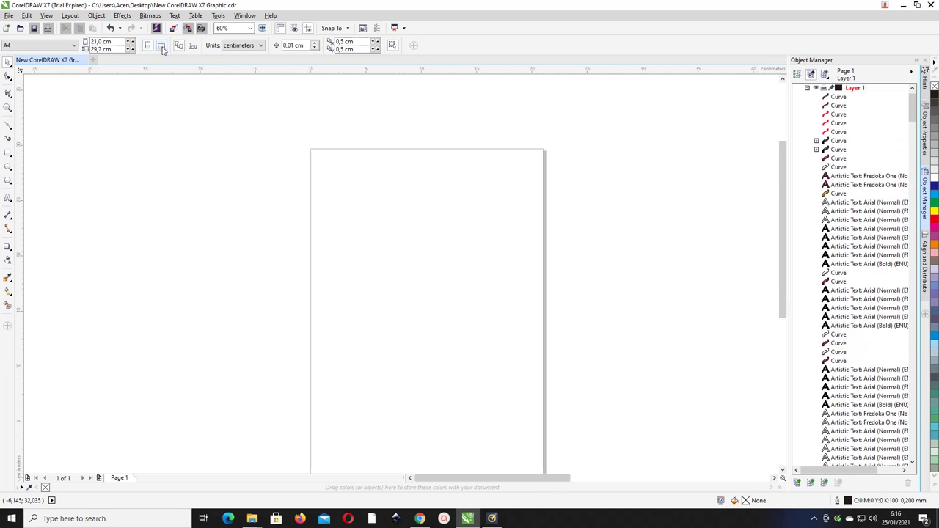
click(162, 45)
click(250, 28)
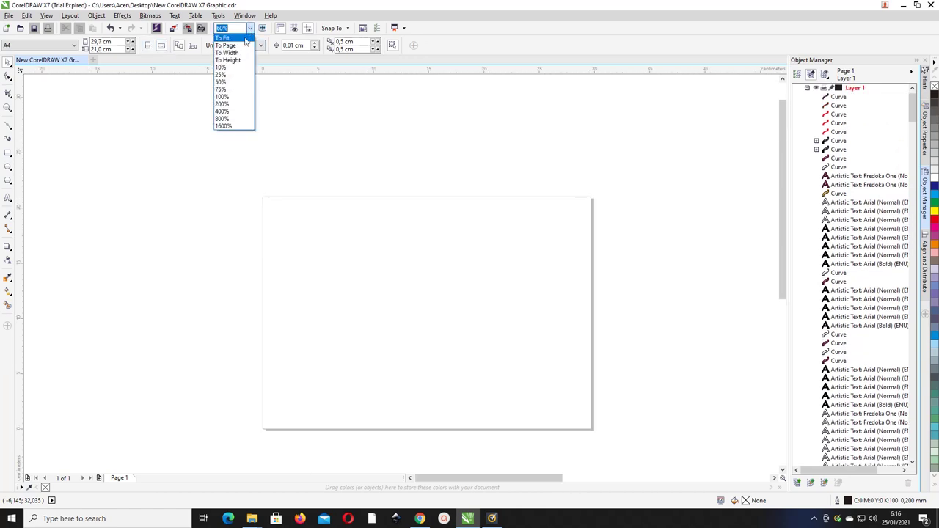
click(242, 46)
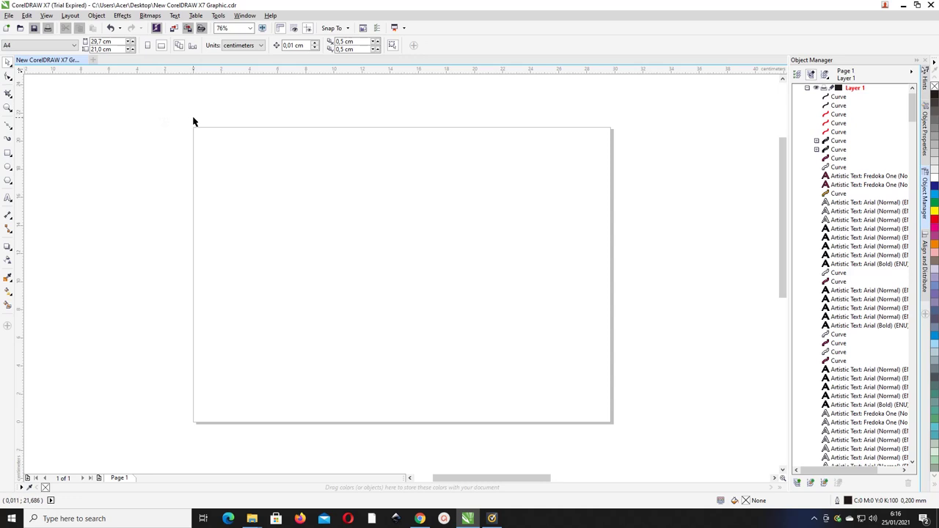
- Draw an open seven-node zigzag line across the middle of the page with the Bezier tool, extending past both side edges
click(9, 126)
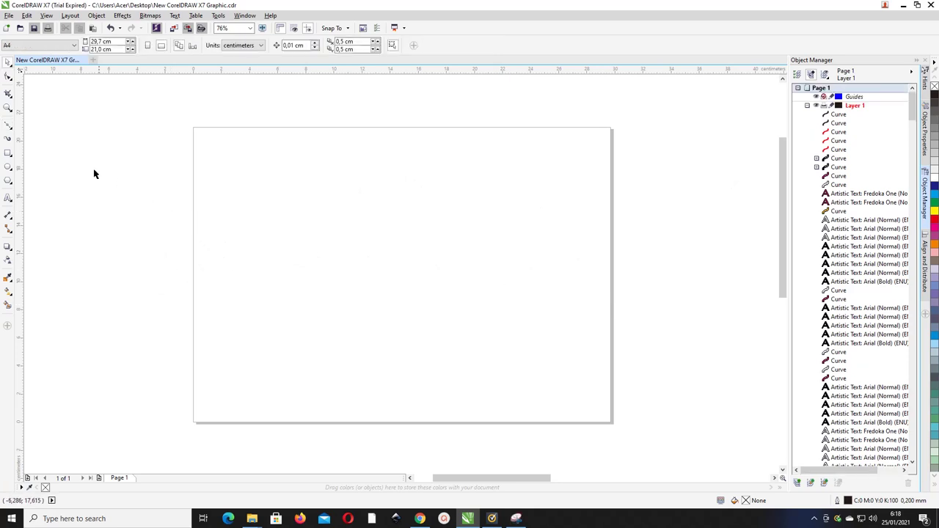
click(9, 126)
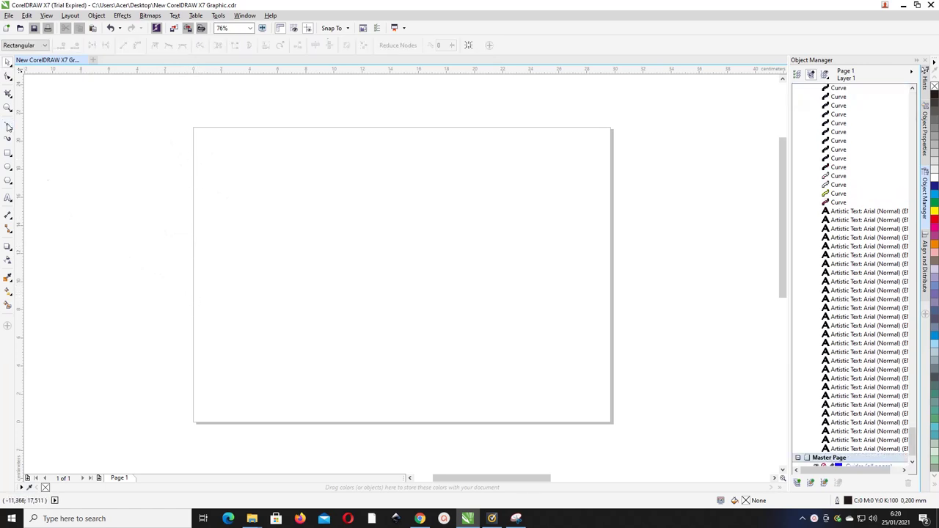
click(182, 293)
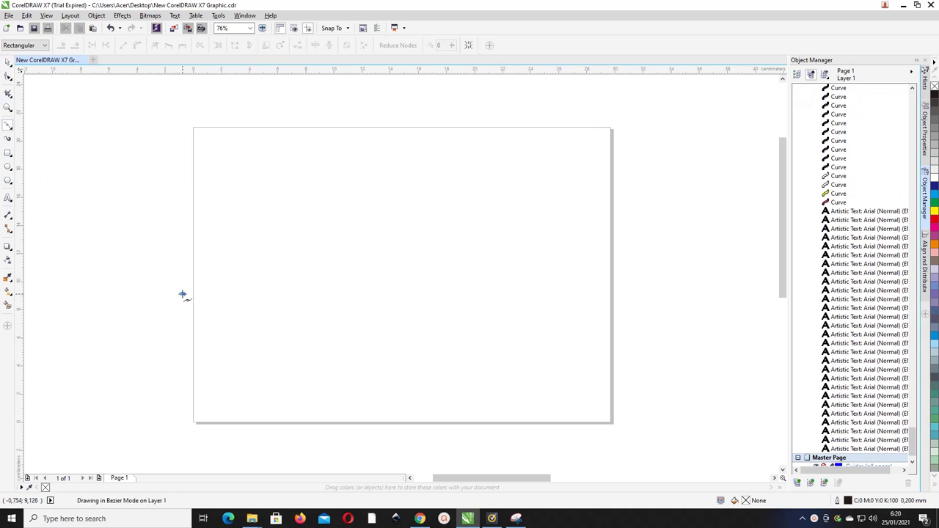
click(231, 268)
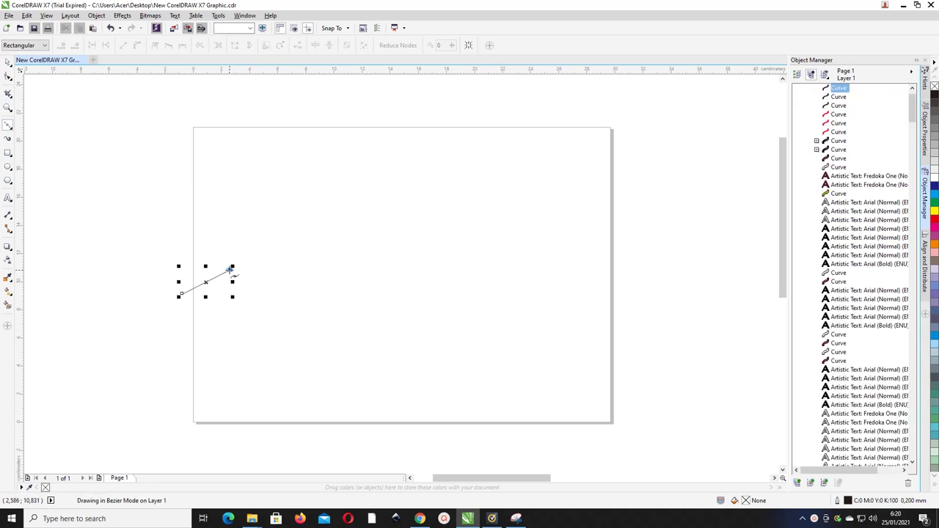
click(343, 301)
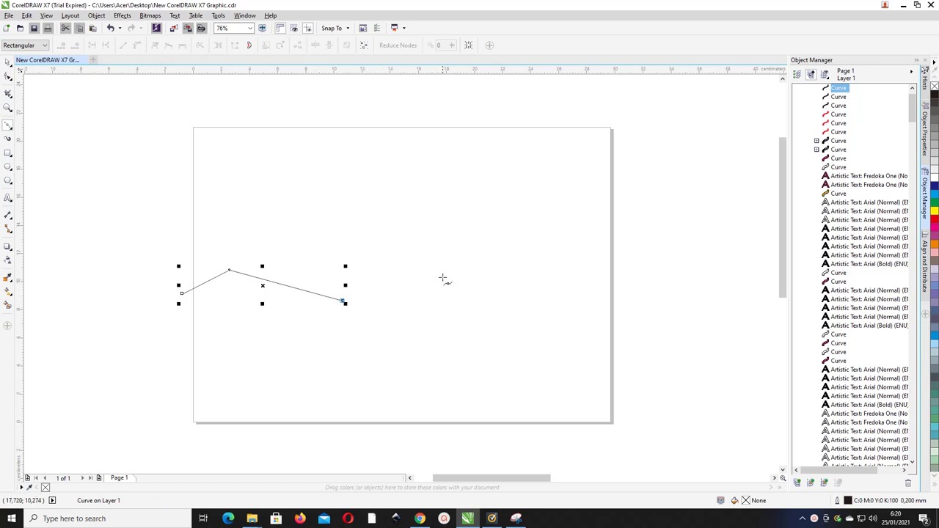
click(460, 258)
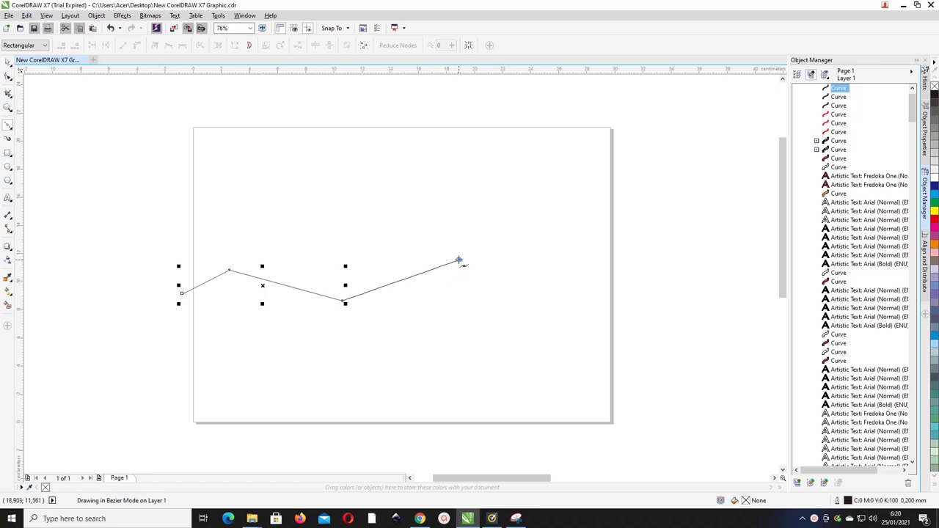
click(565, 338)
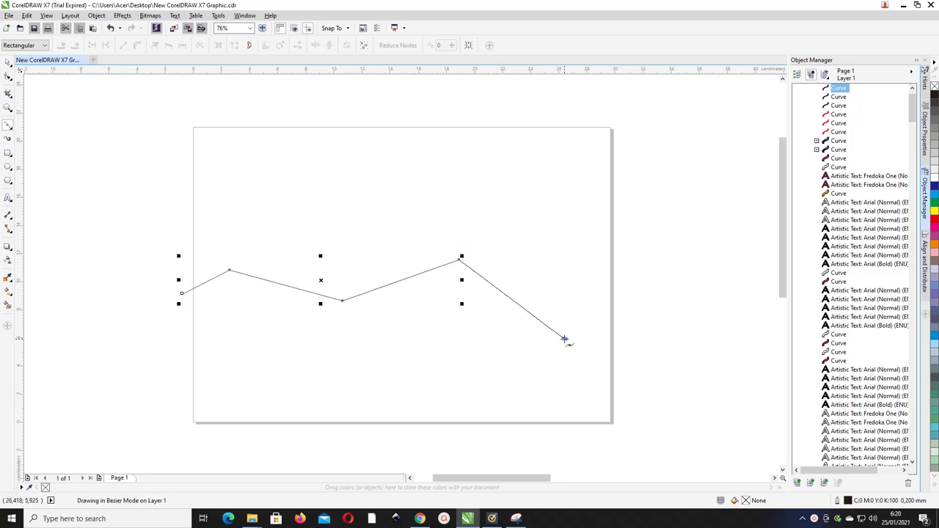
click(574, 252)
click(660, 205)
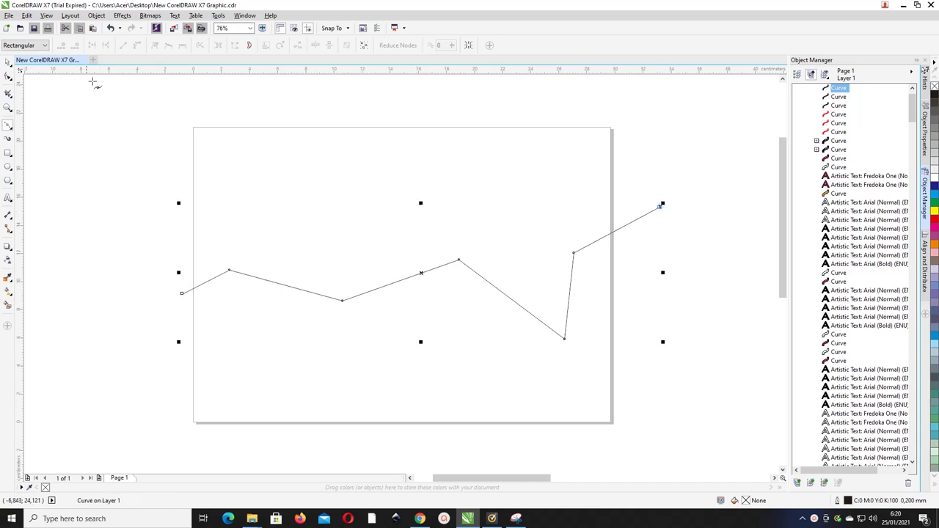
- Nudge the zigzag line's start node outward, and convert all its nodes to symmetrical curve nodes
key(F10)
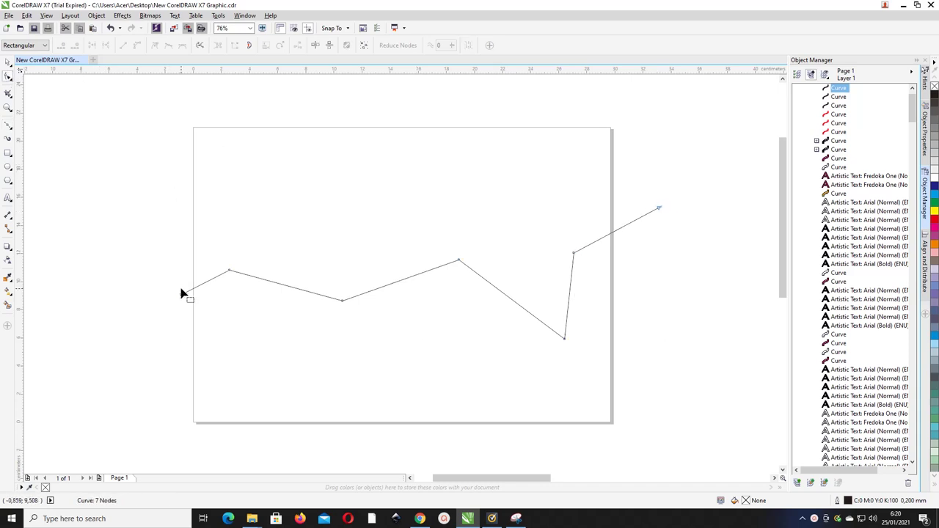
drag(181, 292, 176, 299)
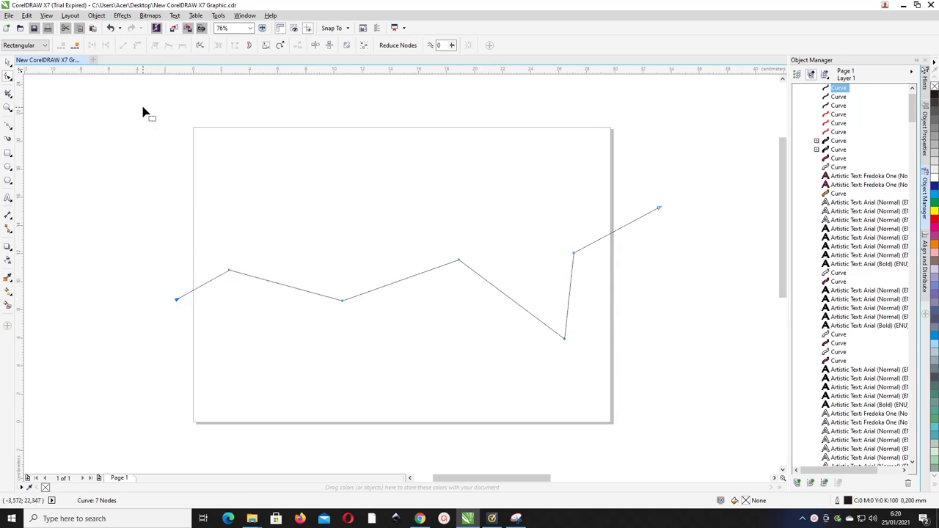
drag(144, 111, 692, 384)
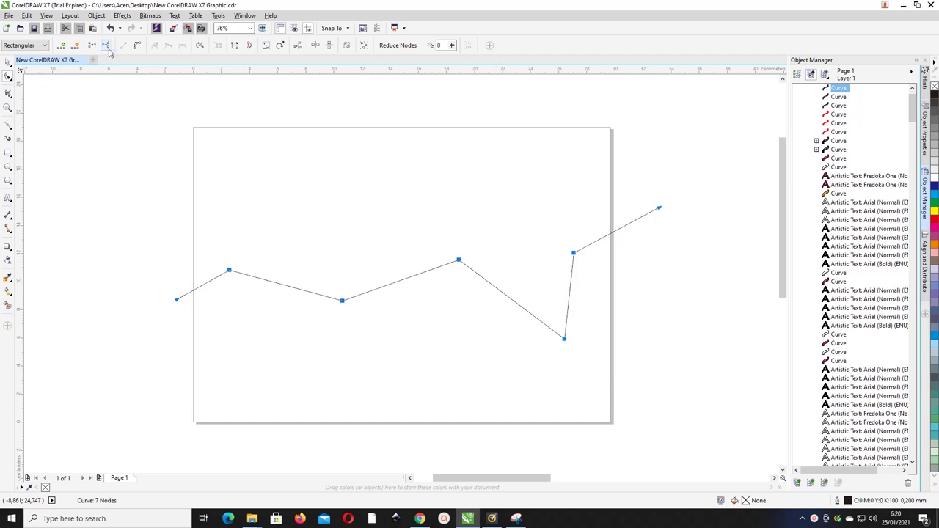
click(138, 46)
click(139, 46)
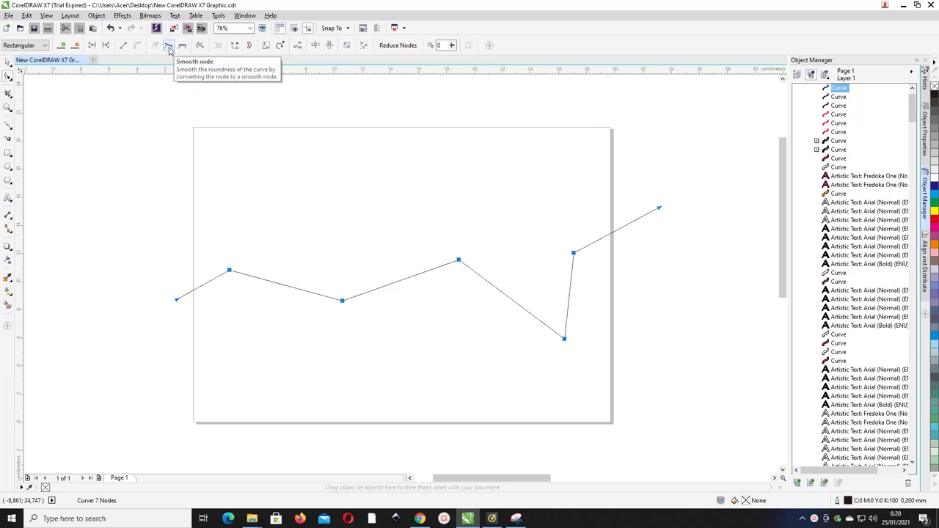
click(169, 46)
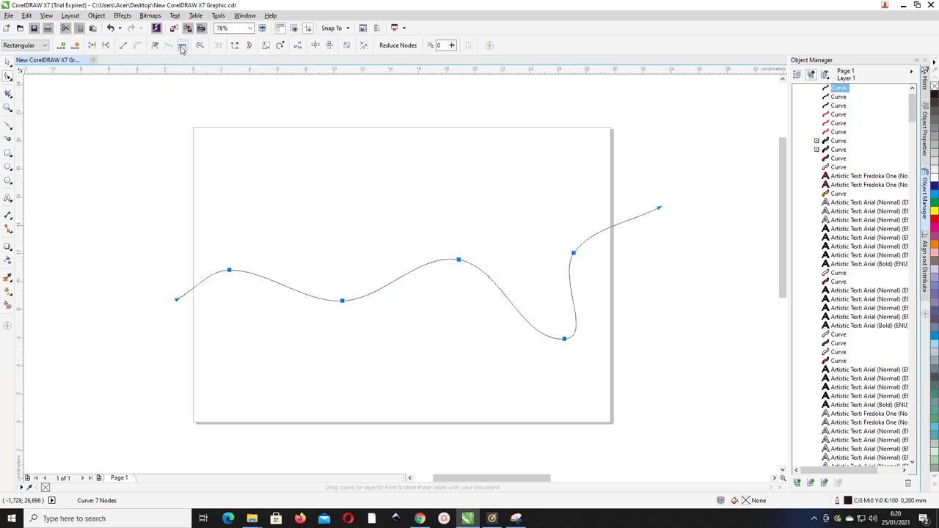
click(182, 47)
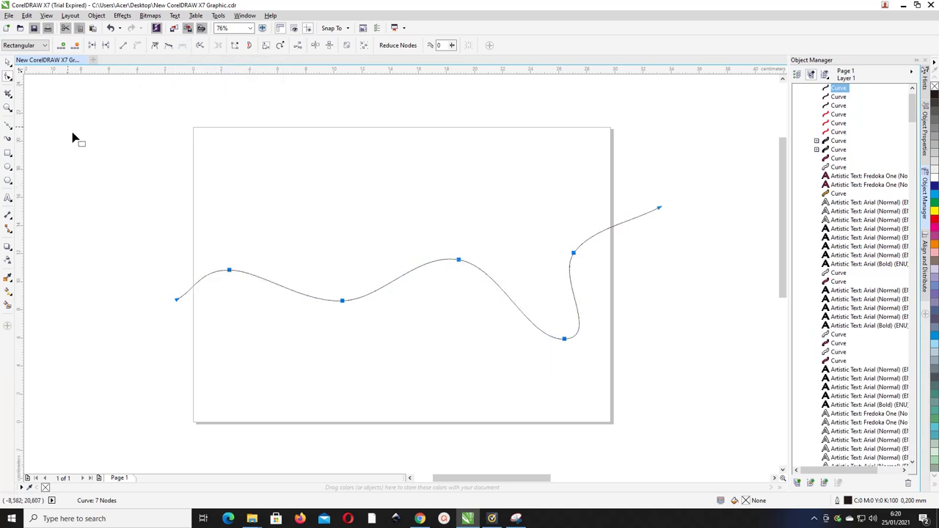
click(157, 181)
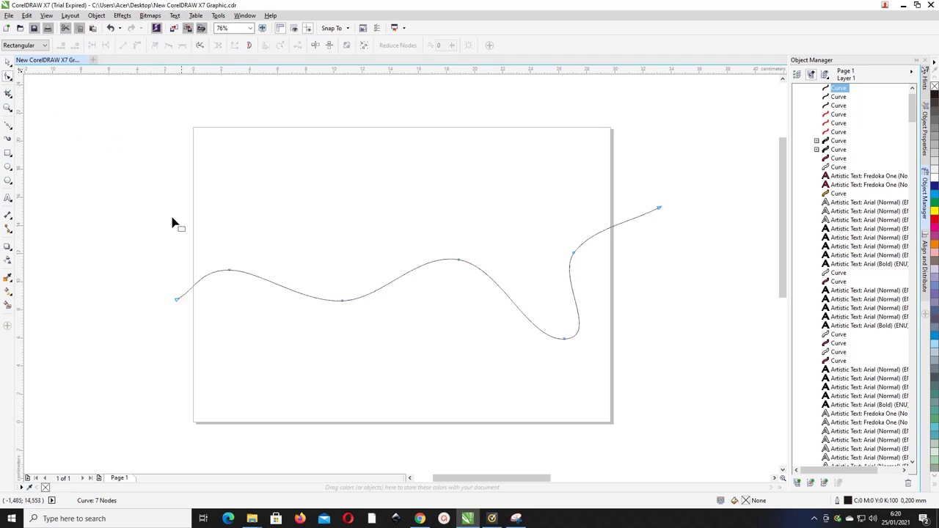
- Move the curve's start node farther down and away from the page's left edge
click(177, 302)
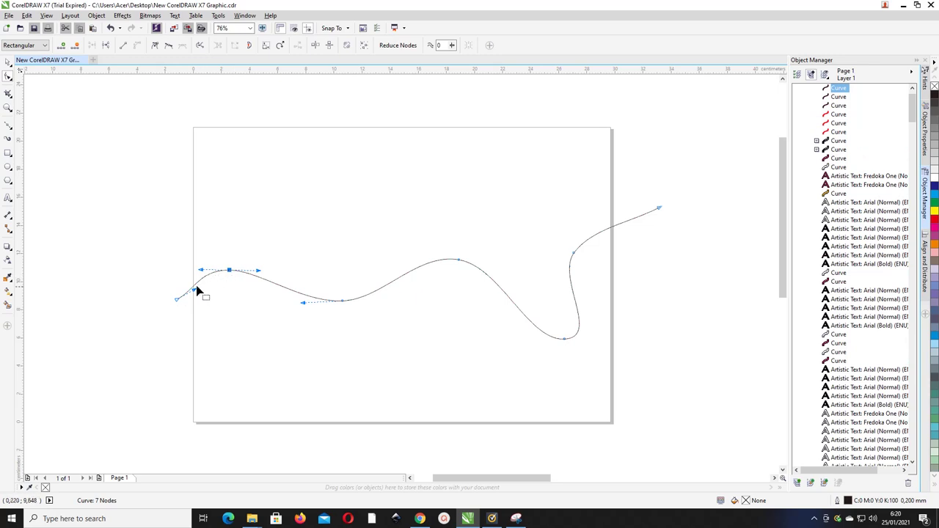
drag(196, 292, 161, 321)
click(230, 272)
click(230, 271)
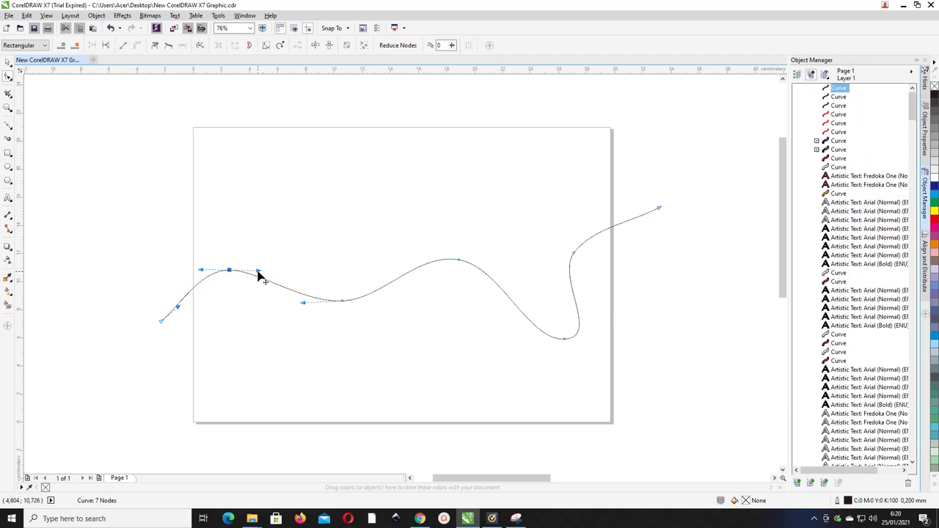
drag(258, 276, 257, 275)
key(space)
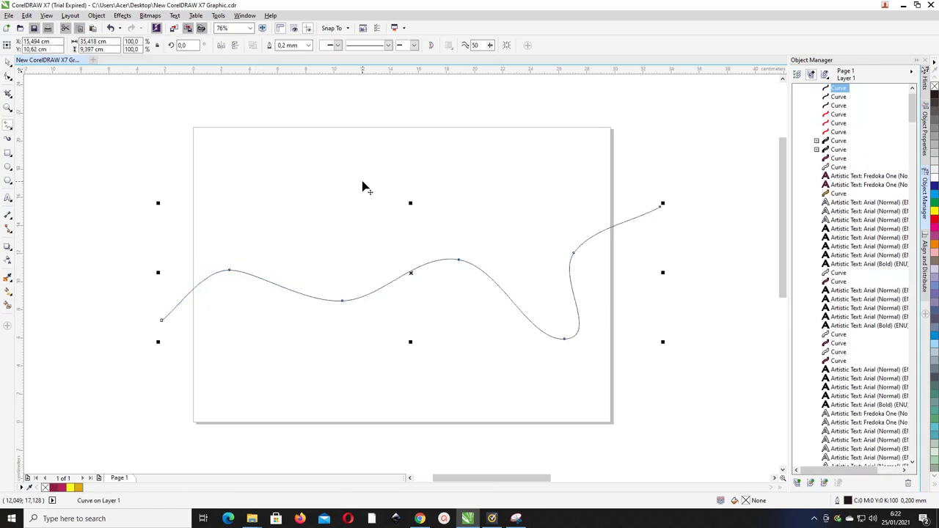
- Reshape the curve's deepest dip by moving its lowest node up and inward and tilting its control handles
click(7, 76)
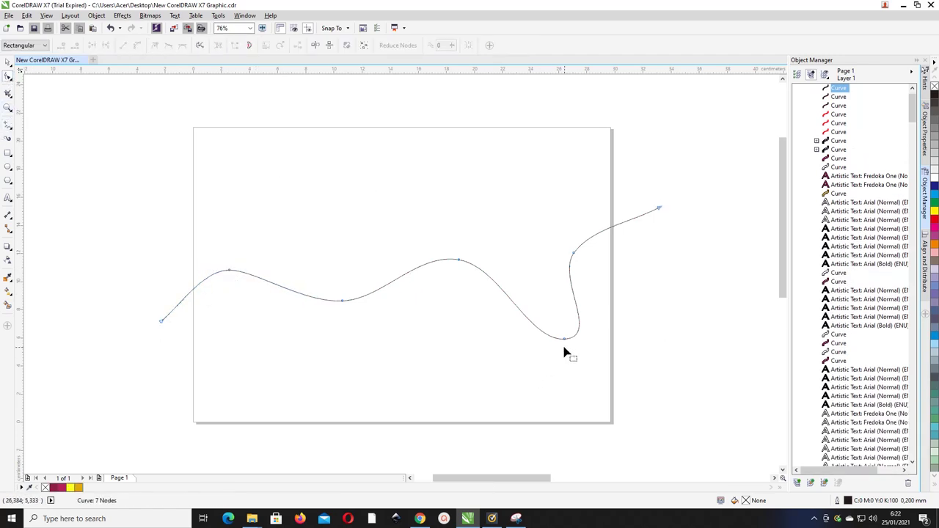
drag(564, 339, 617, 332)
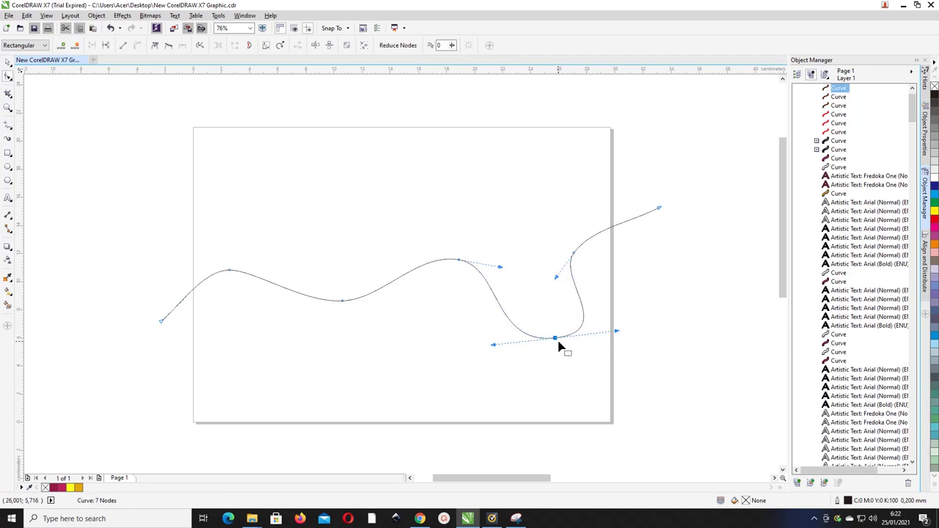
drag(556, 339, 544, 330)
drag(618, 320, 617, 328)
key(F12)
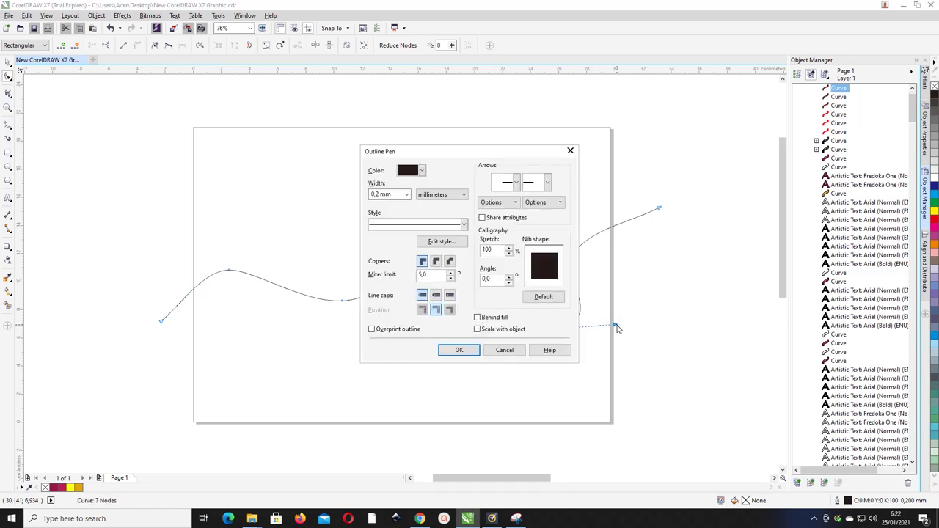
key(Escape)
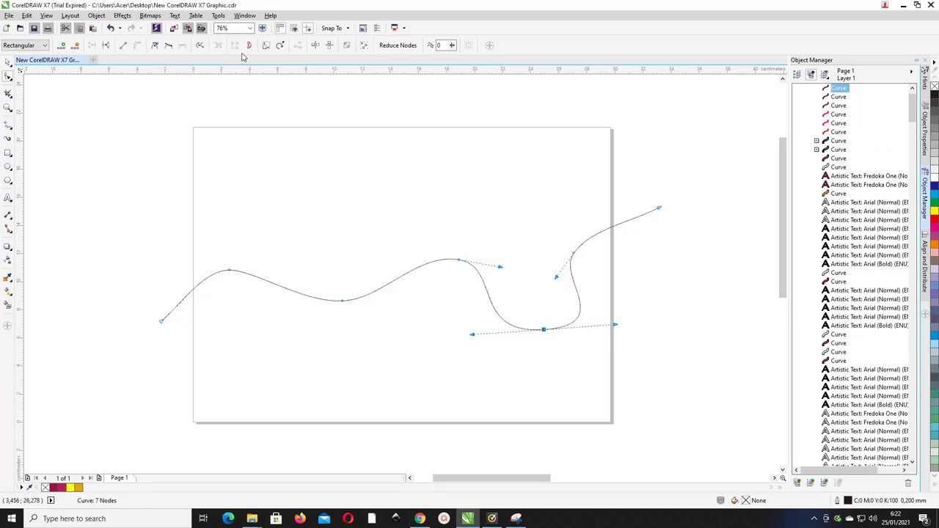
drag(544, 330, 536, 322)
drag(608, 321, 613, 345)
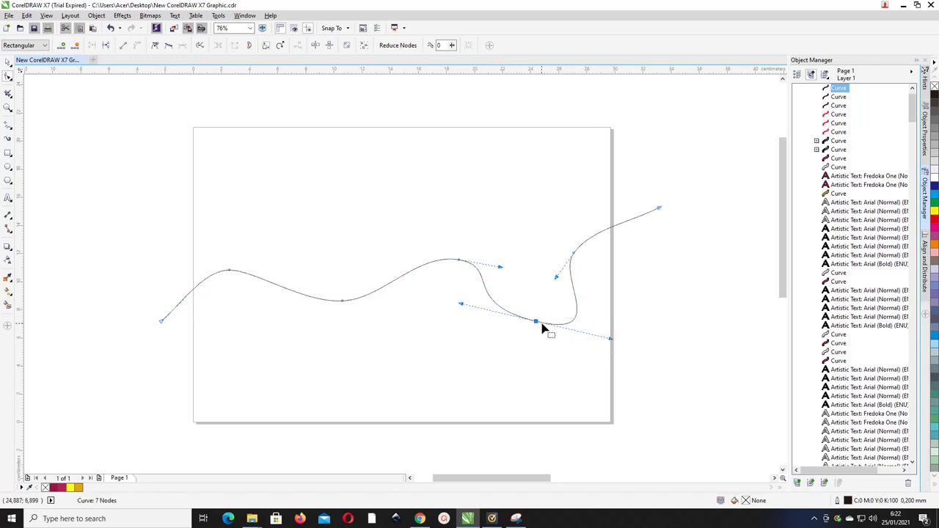
drag(539, 326, 536, 328)
click(8, 62)
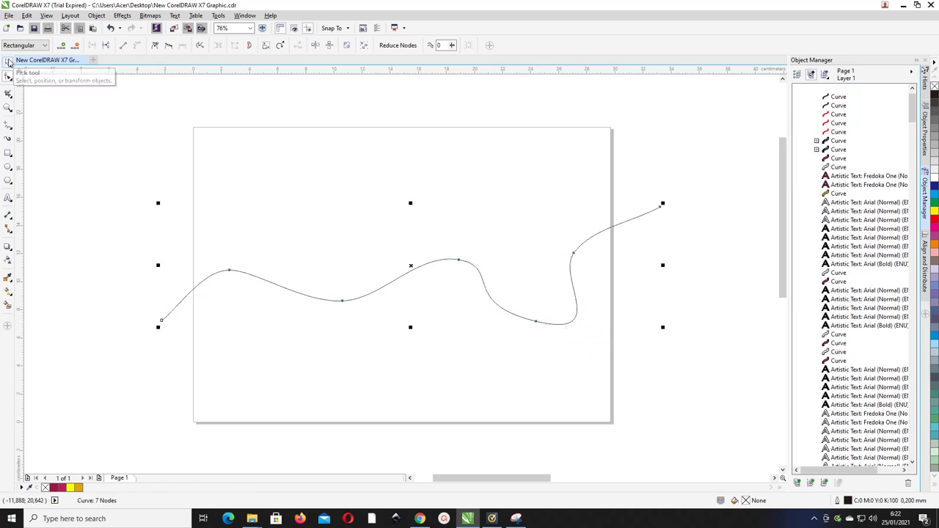
- Add a rectangle that exactly matches the A4 page size, and leave it deselected
double_click(8, 152)
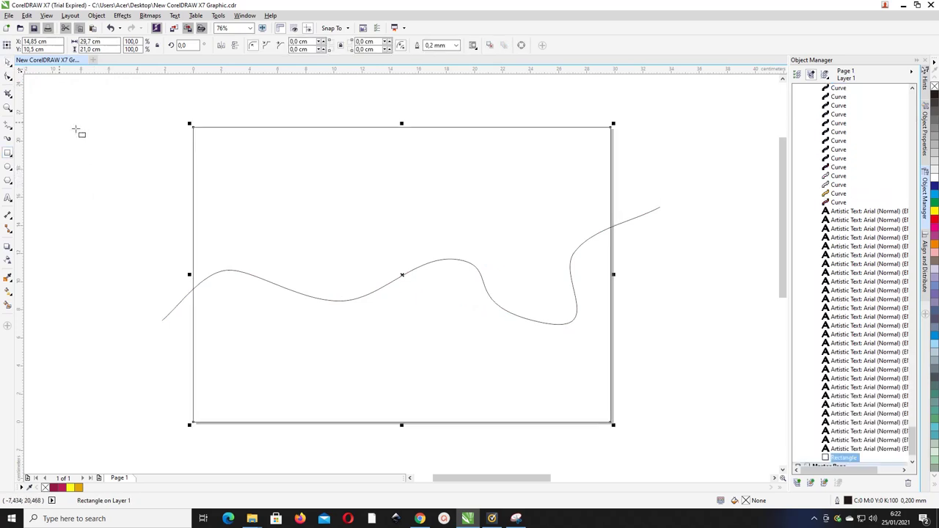
click(8, 63)
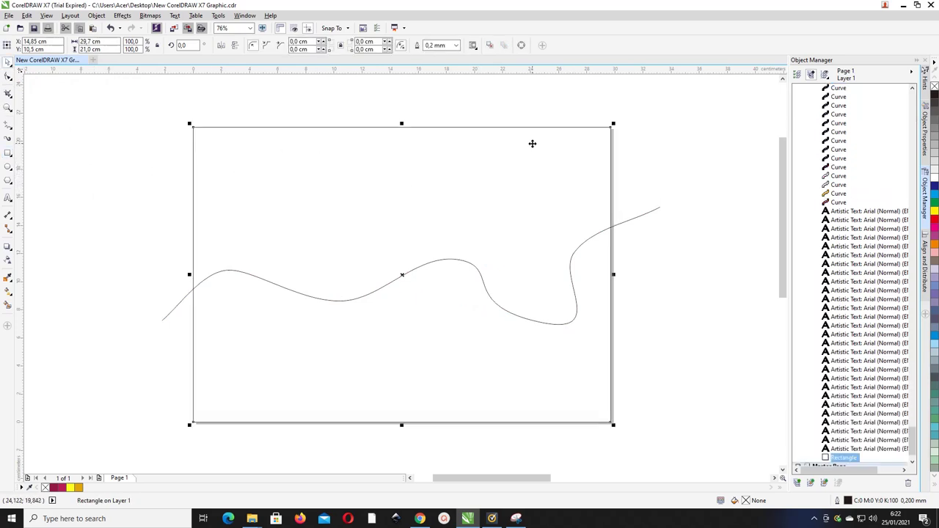
click(683, 175)
- Shorten the inner control handle of the curve's lowest node to soften the slope leading into the dip
double_click(482, 279)
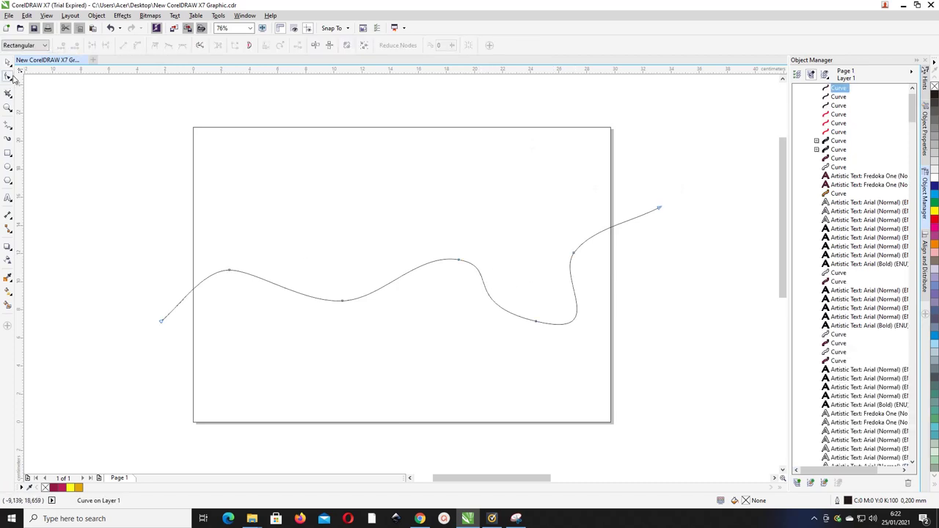
click(459, 261)
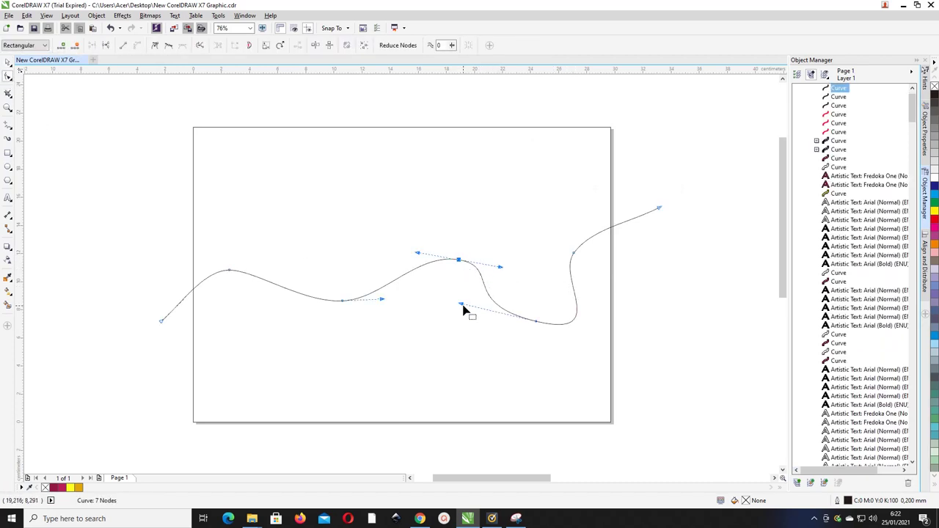
mouse_move(461, 304)
mouse_down()
mouse_move(484, 309)
mouse_move(478, 304)
mouse_up()
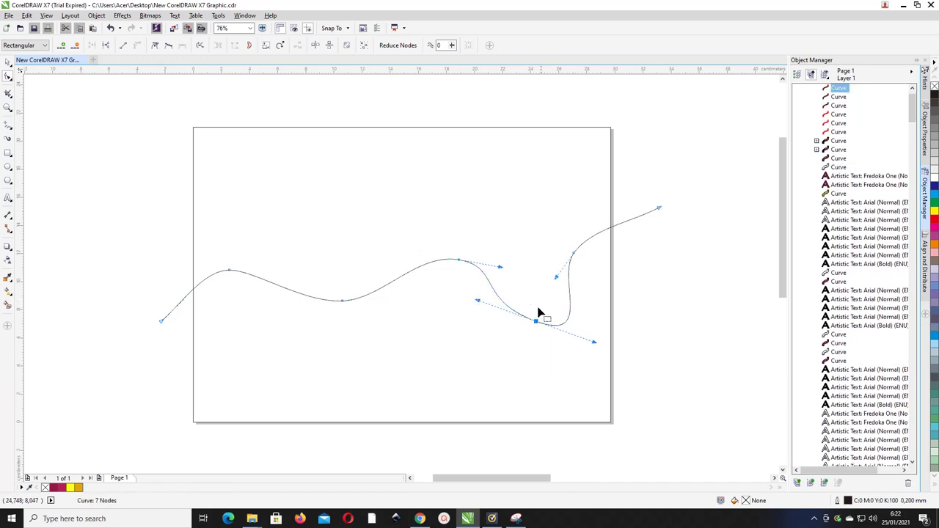
- Nudge the curve's middle crest node and fill the page area above the curve with dark crimson (R147 G24 B70)
drag(461, 262, 456, 260)
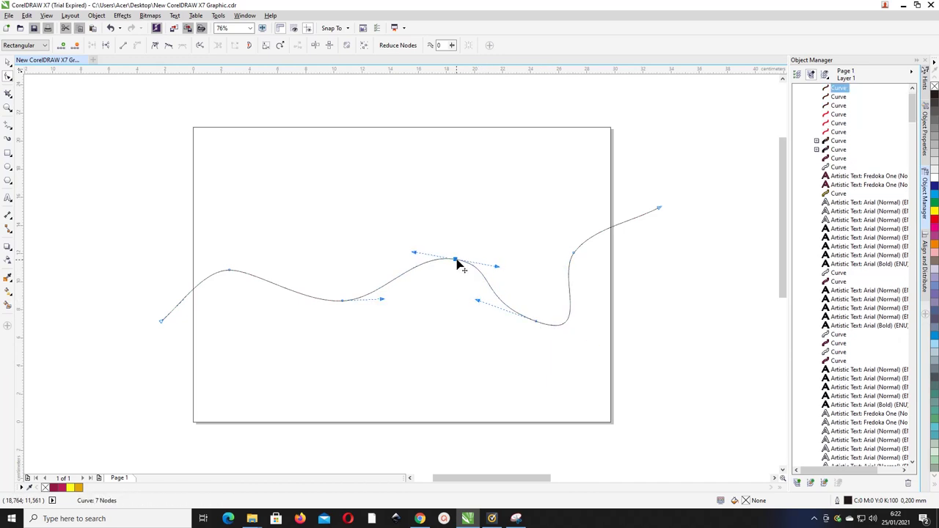
click(8, 308)
click(262, 204)
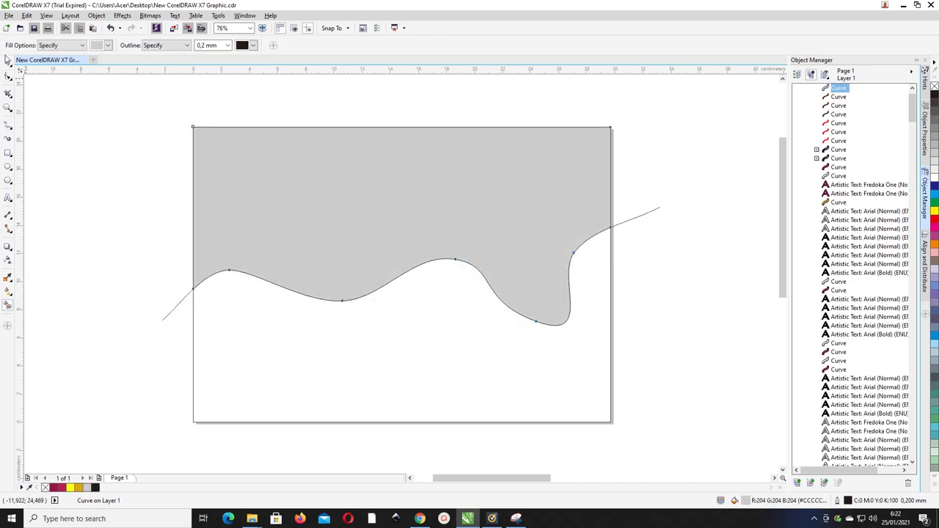
click(8, 61)
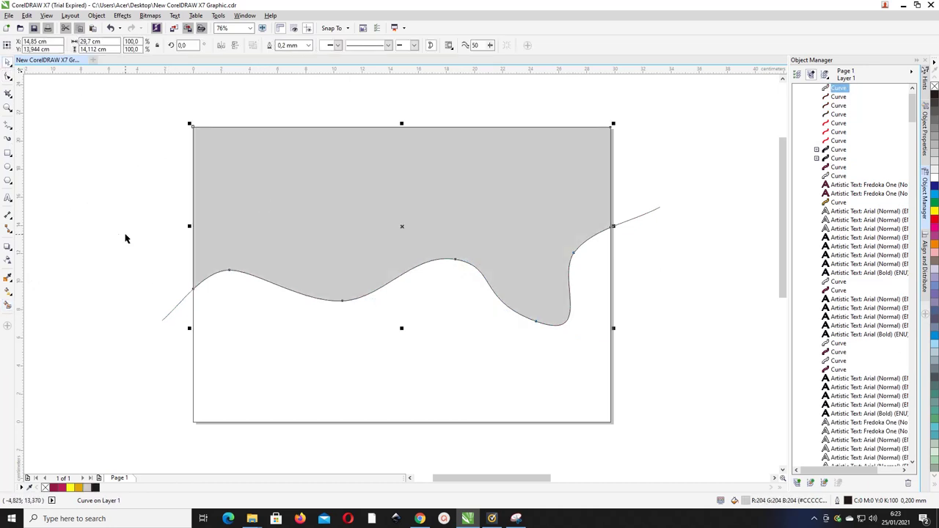
click(54, 488)
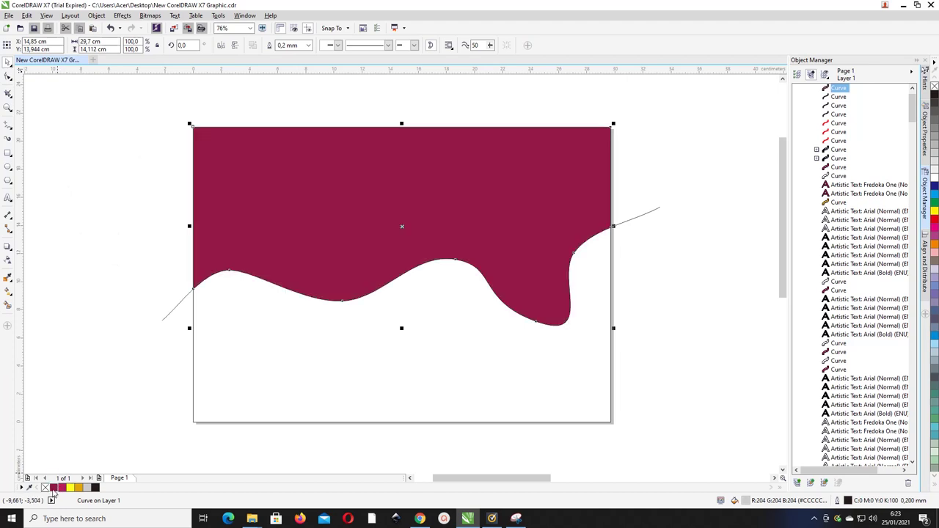
click(97, 229)
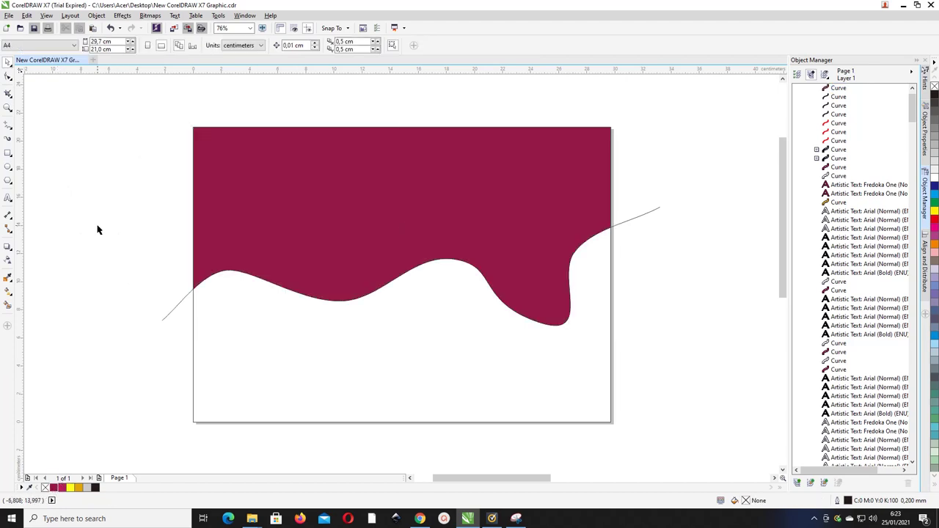
- Apply a diagonal linear fountain fill to the crimson shape, blending from dark crimson to the lighter crimson of the document palette
click(272, 197)
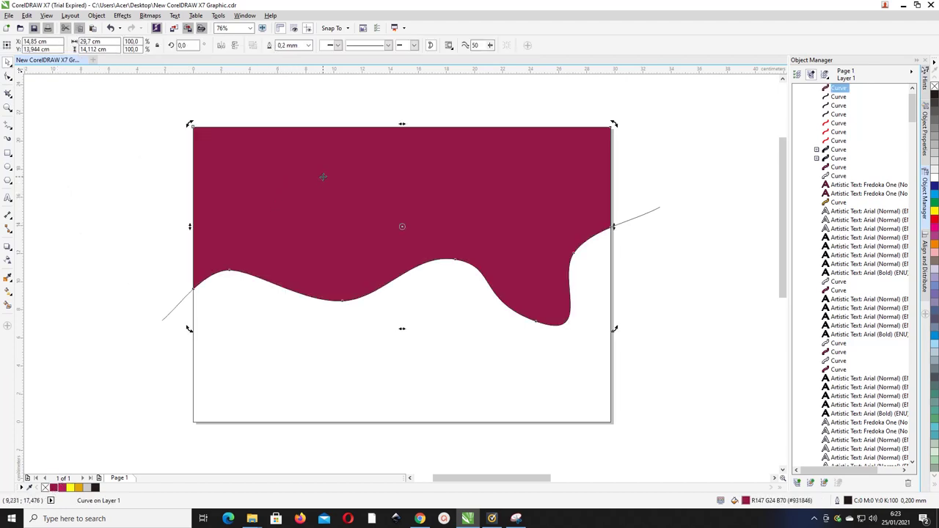
click(9, 294)
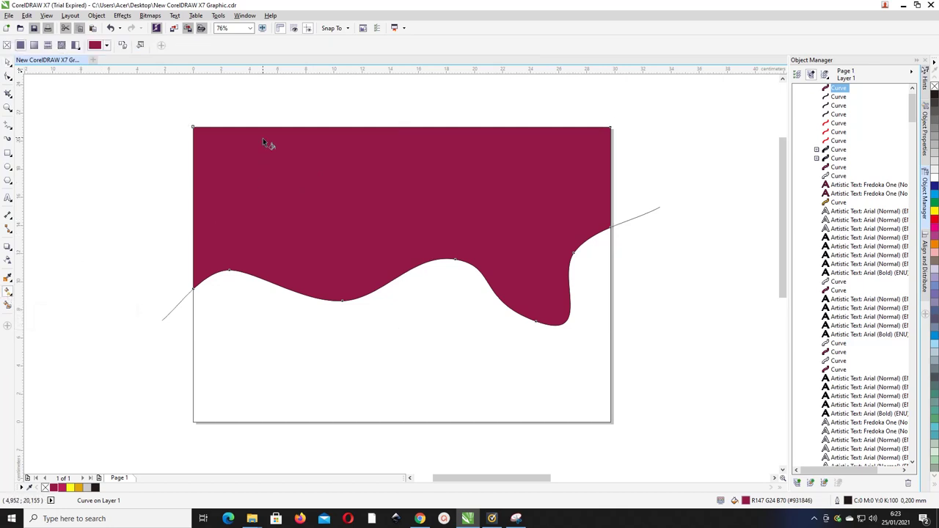
drag(260, 115, 443, 280)
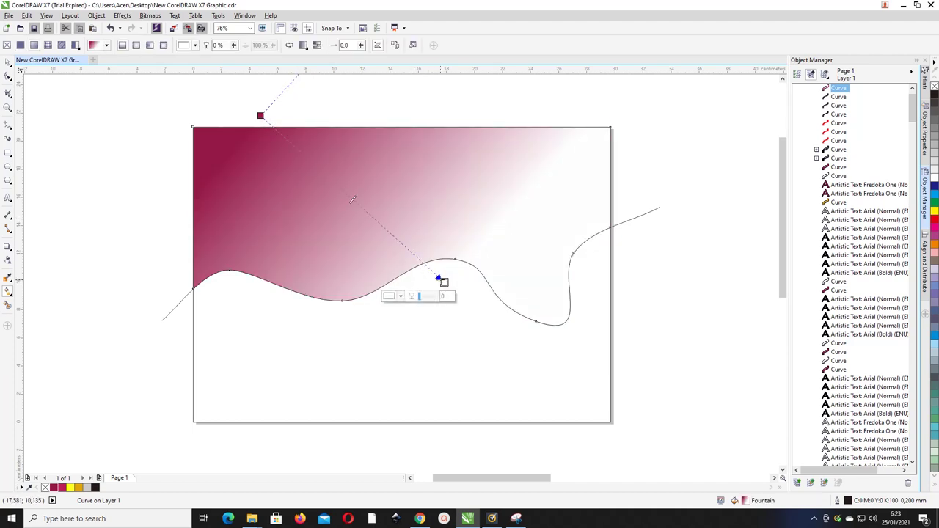
click(63, 487)
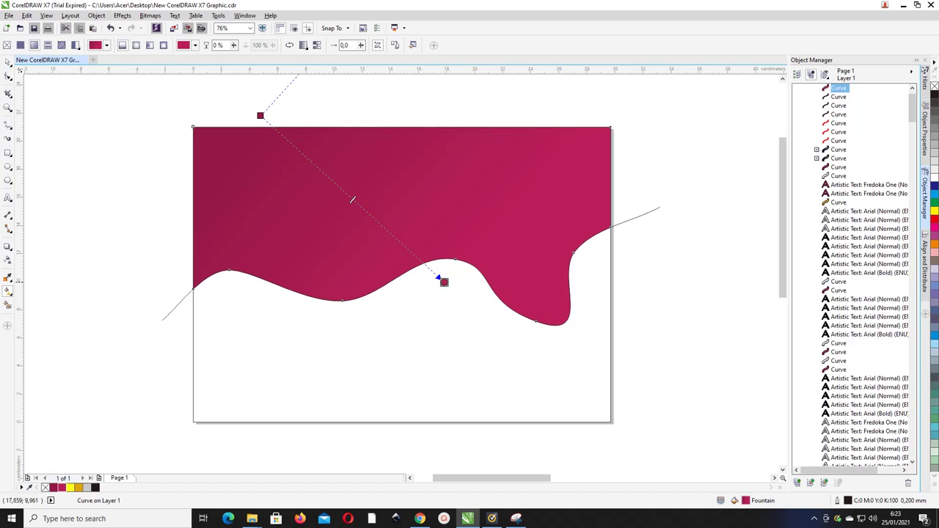
mouse_move(444, 282)
mouse_down()
mouse_move(419, 254)
mouse_move(419, 270)
mouse_up()
- Change the fountain fill to elliptical, centre its light glow near the middle of the wavy edge and extend its dark end toward the page's upper-left corner
click(136, 46)
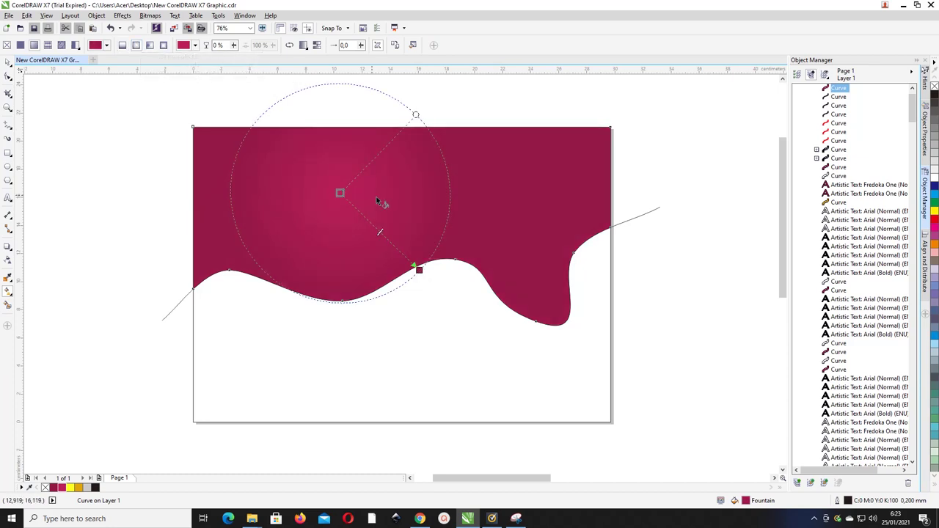
drag(418, 270, 514, 318)
drag(340, 193, 408, 242)
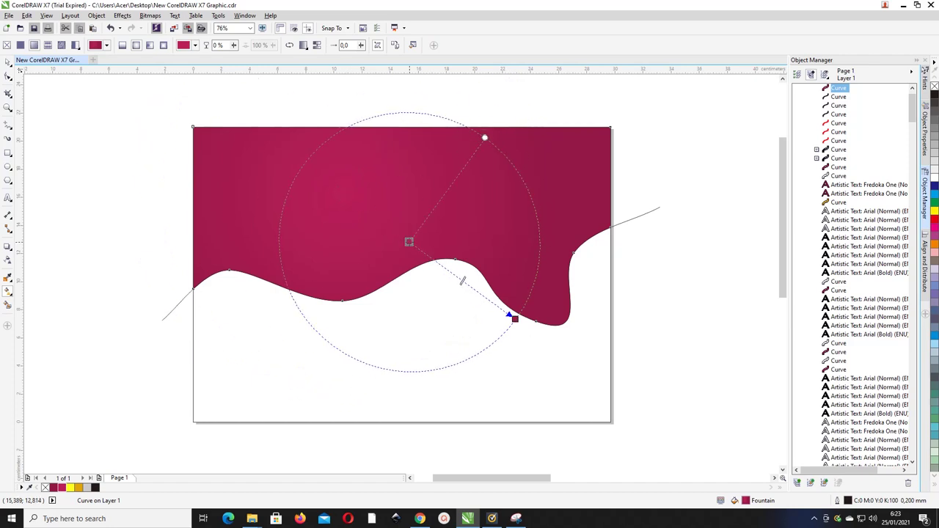
drag(514, 318, 235, 98)
drag(407, 242, 426, 276)
drag(236, 98, 242, 117)
click(8, 62)
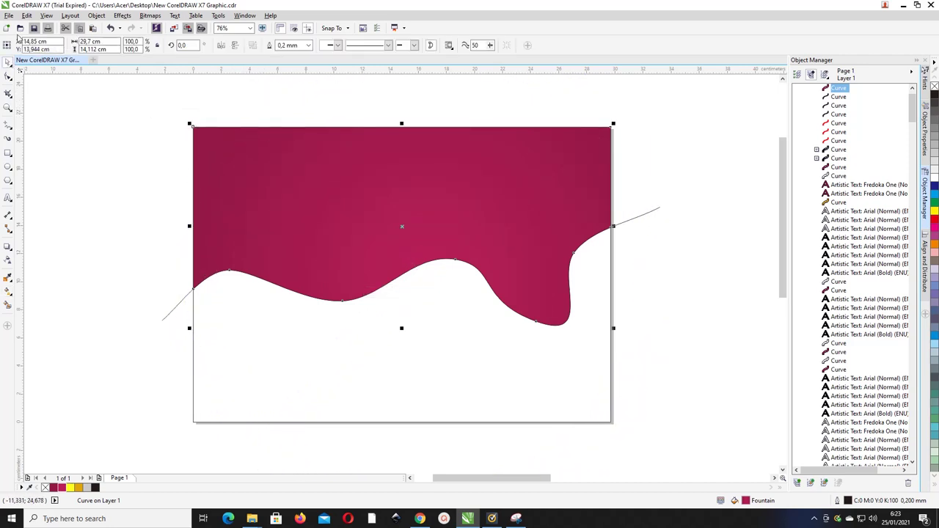
click(368, 181)
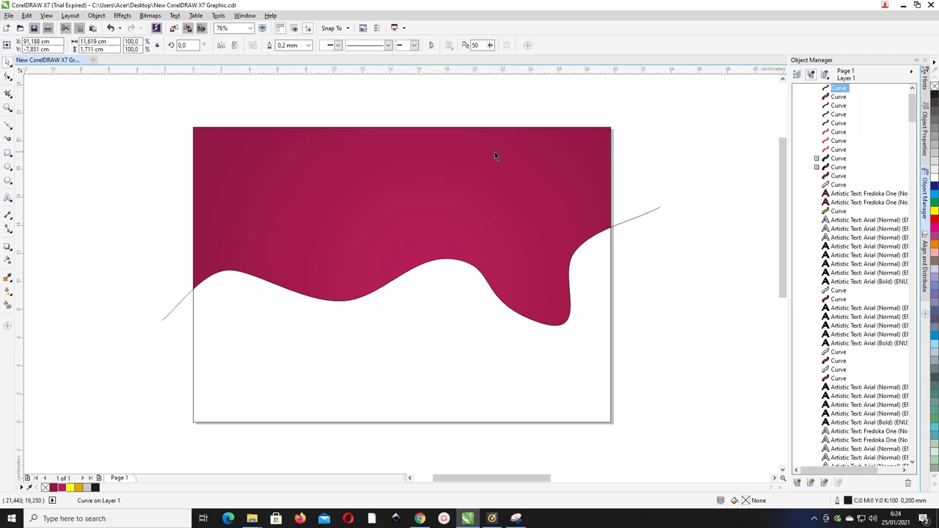
- Draw an open six-node Bézier line that dips into the crimson shape and starts and ends just above the page's top edge
click(8, 127)
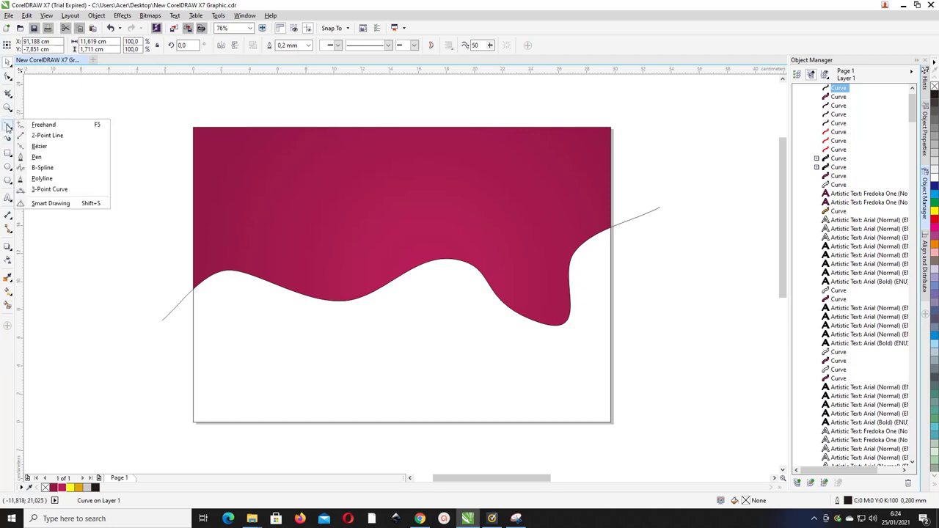
click(38, 146)
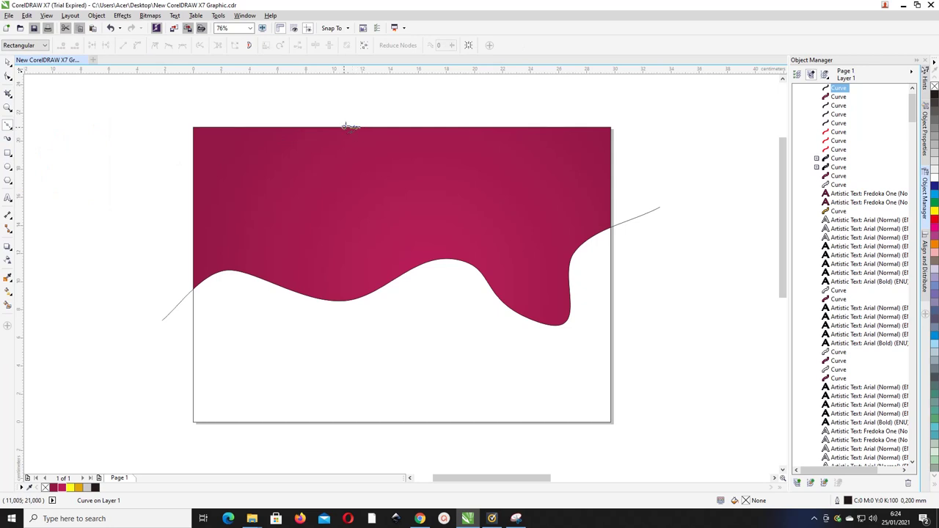
click(333, 122)
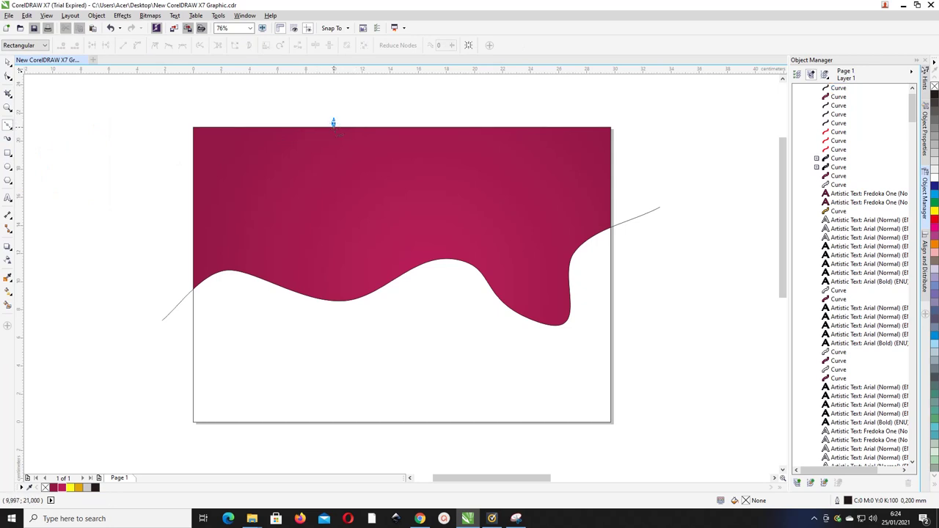
click(359, 153)
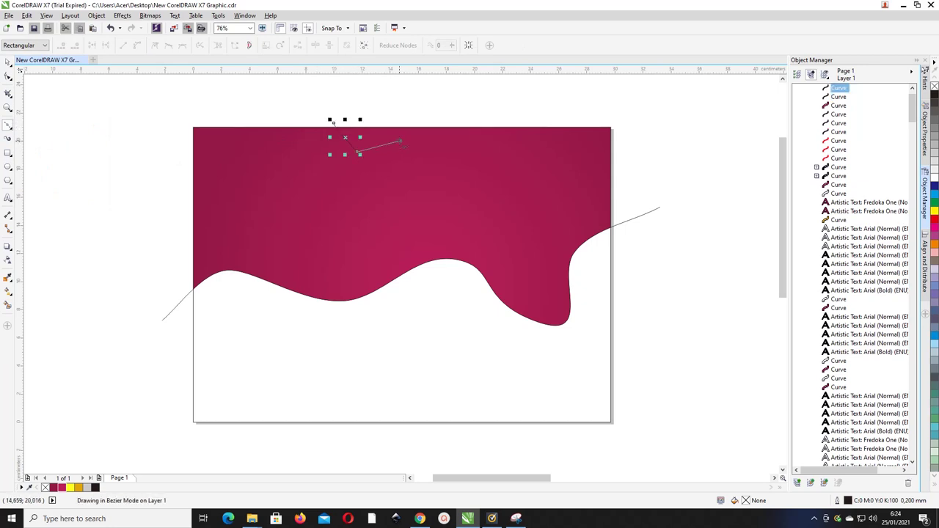
click(401, 137)
click(450, 138)
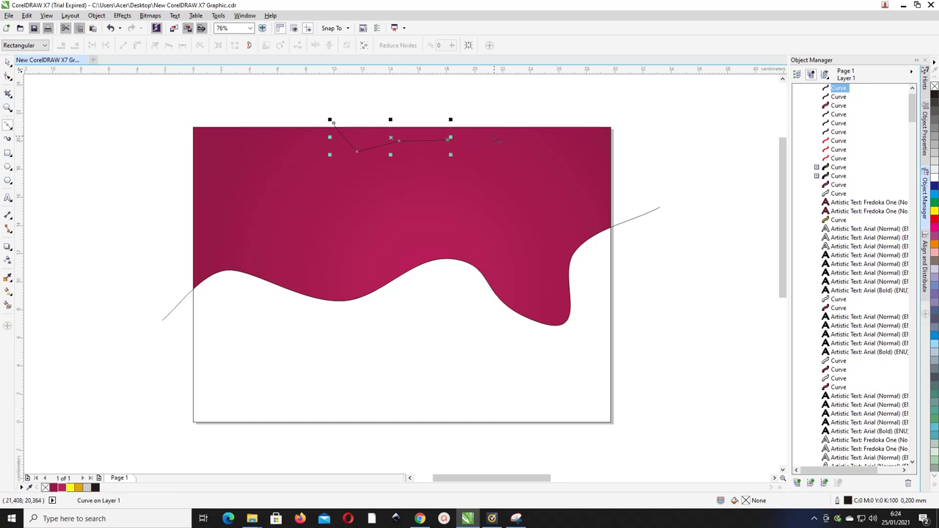
click(503, 136)
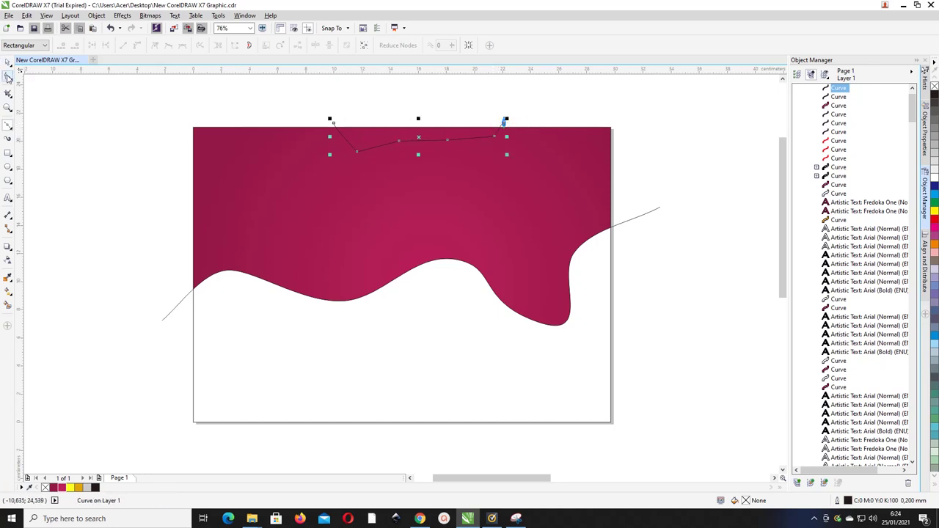
- Convert all segments of the new six-node line to curves and make all its nodes symmetrical
click(8, 77)
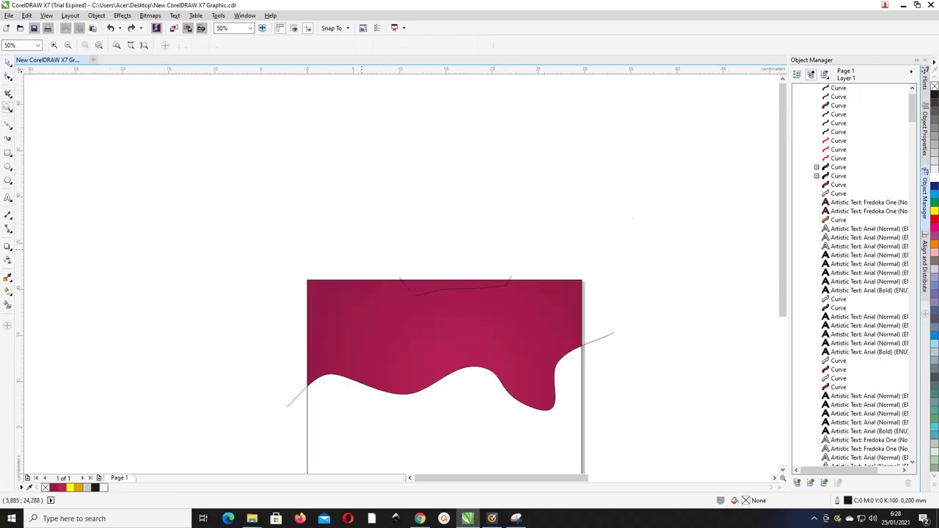
drag(281, 247, 643, 351)
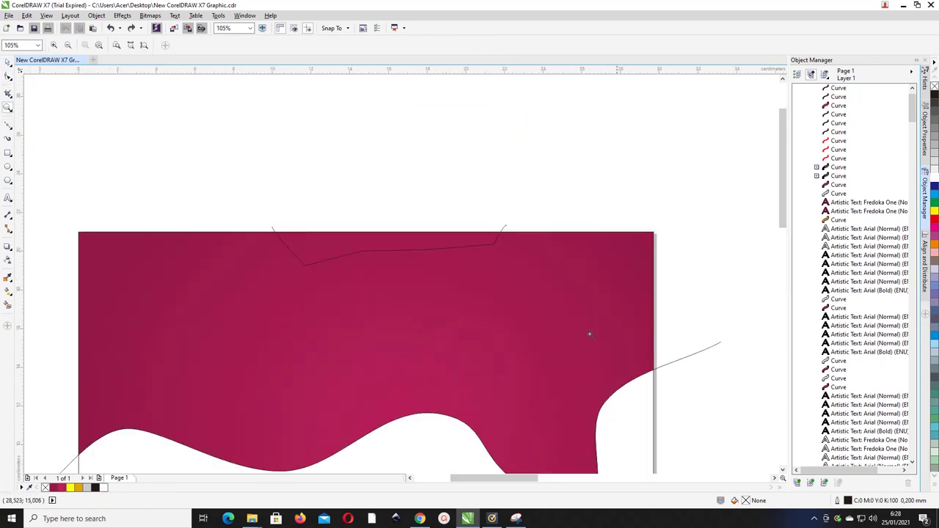
click(7, 77)
click(401, 251)
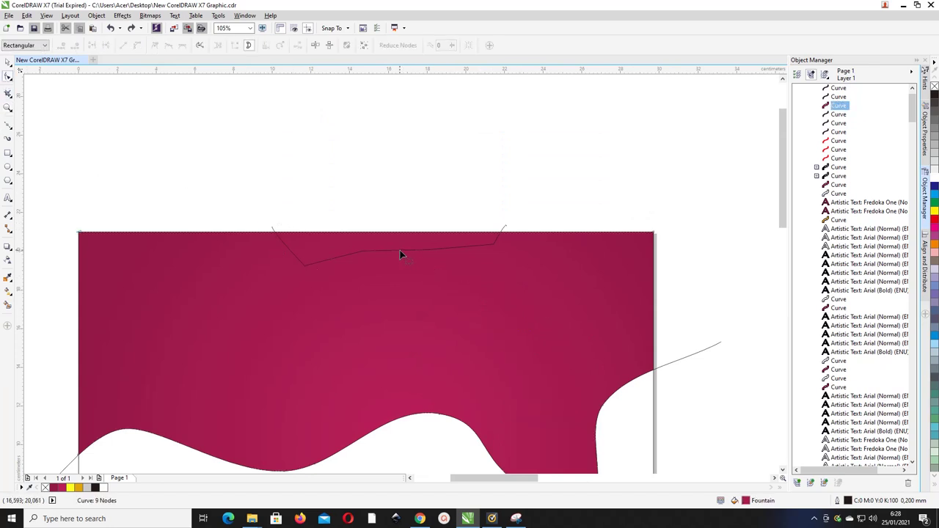
key(F10)
drag(208, 163, 566, 289)
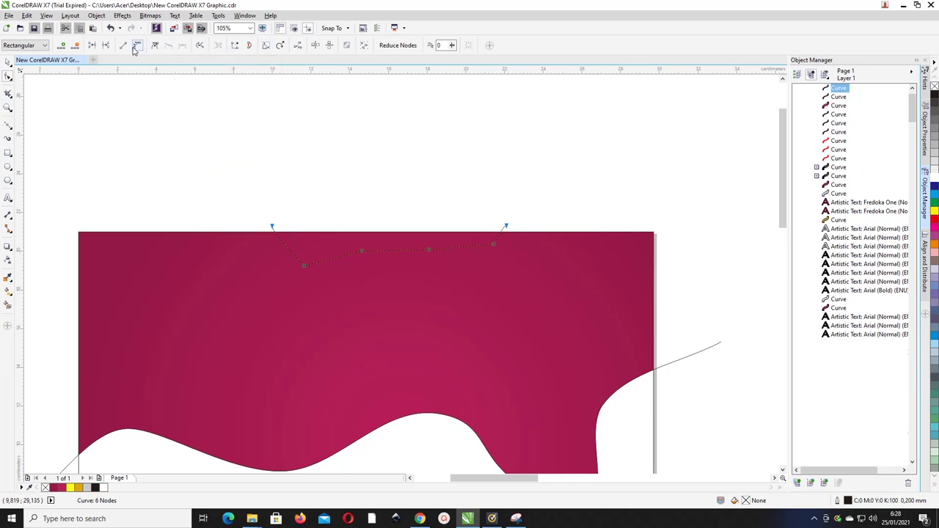
click(182, 46)
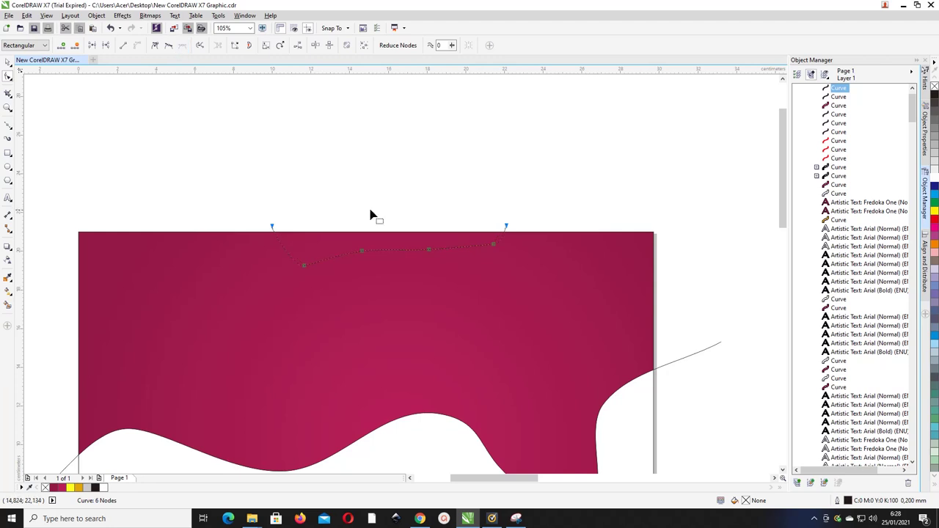
- Round out the small curve's dip by lengthening the handles of its lowest node and moving that node down
scroll(375, 268, up, 1)
scroll(375, 272, up, 3)
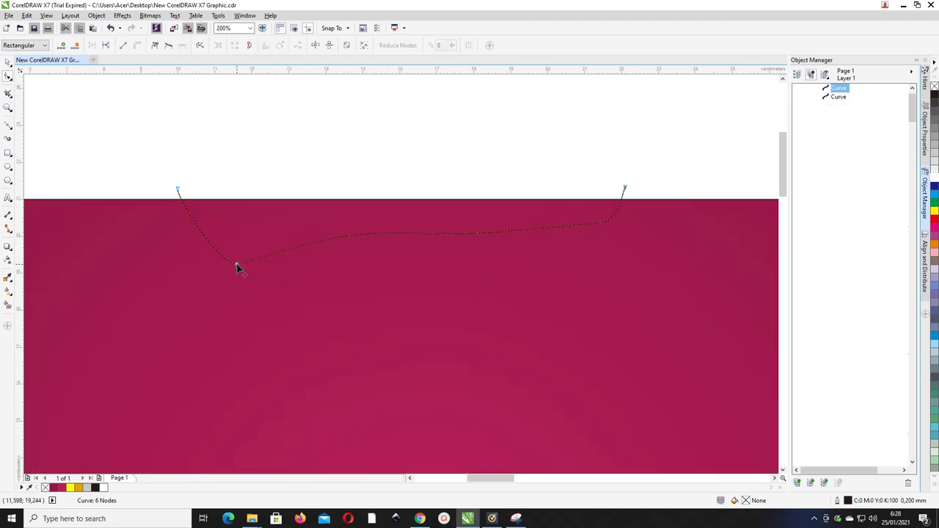
drag(240, 265, 307, 292)
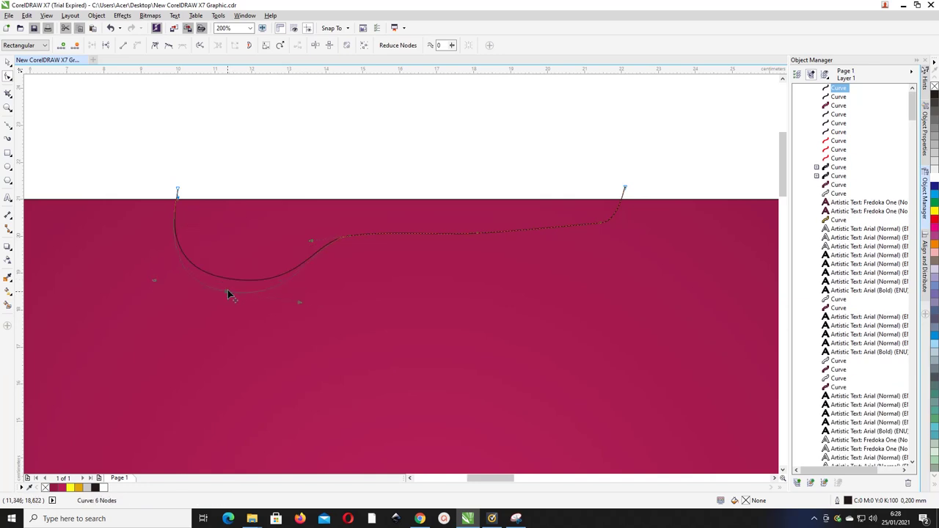
drag(228, 294, 228, 300)
- Delete the middle node of the small curve's shallow stretch and adjust the neighbouring nodes and handles into a gentle wave
click(477, 234)
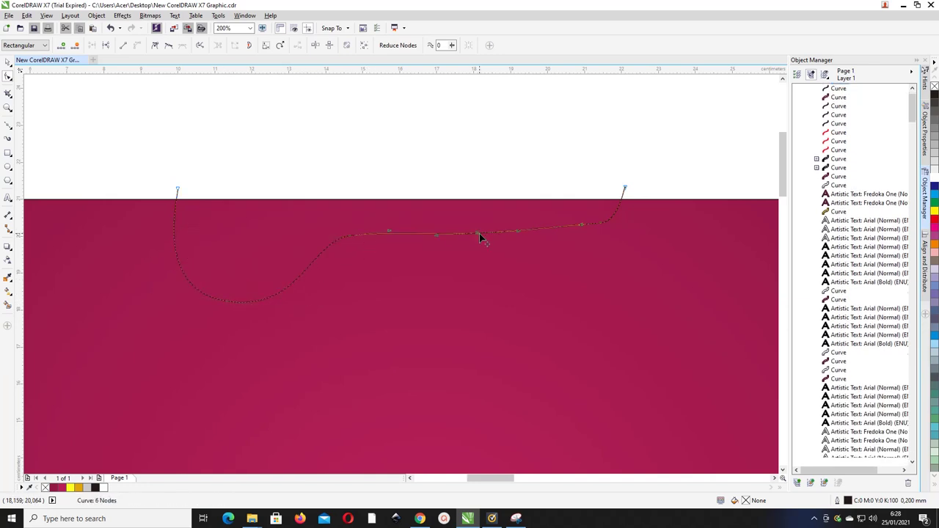
click(76, 45)
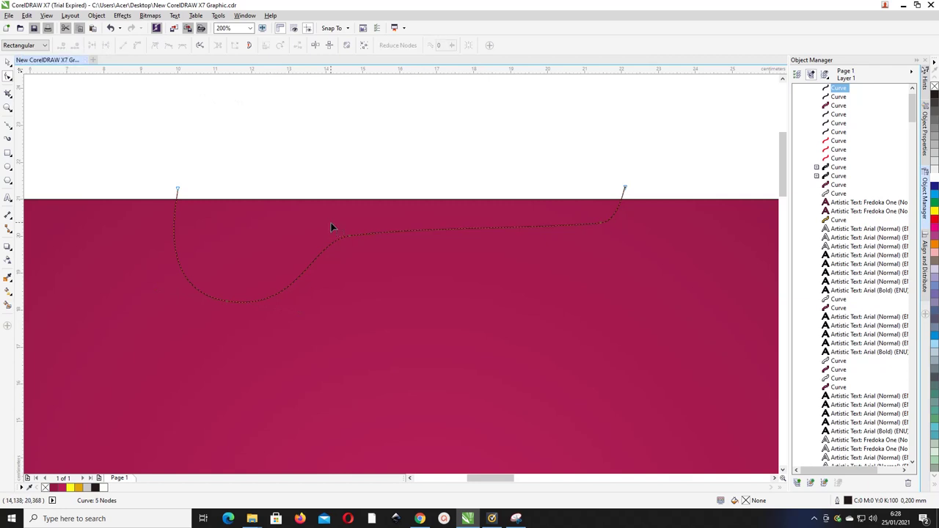
drag(349, 235, 352, 225)
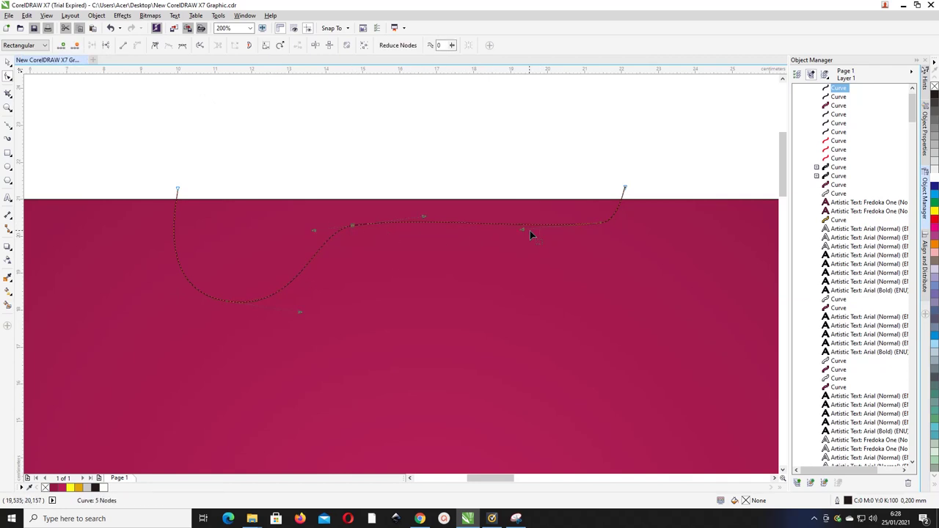
drag(523, 230, 506, 252)
drag(355, 226, 375, 233)
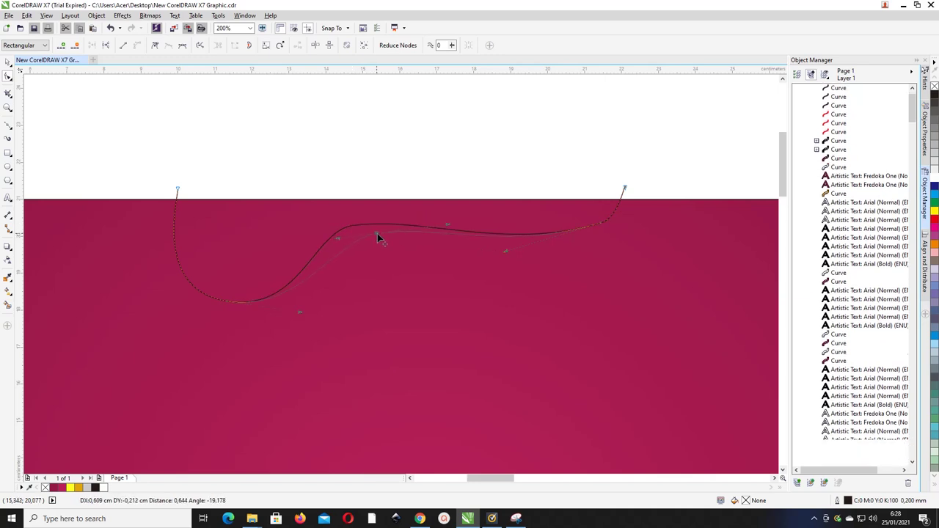
drag(601, 223, 609, 219)
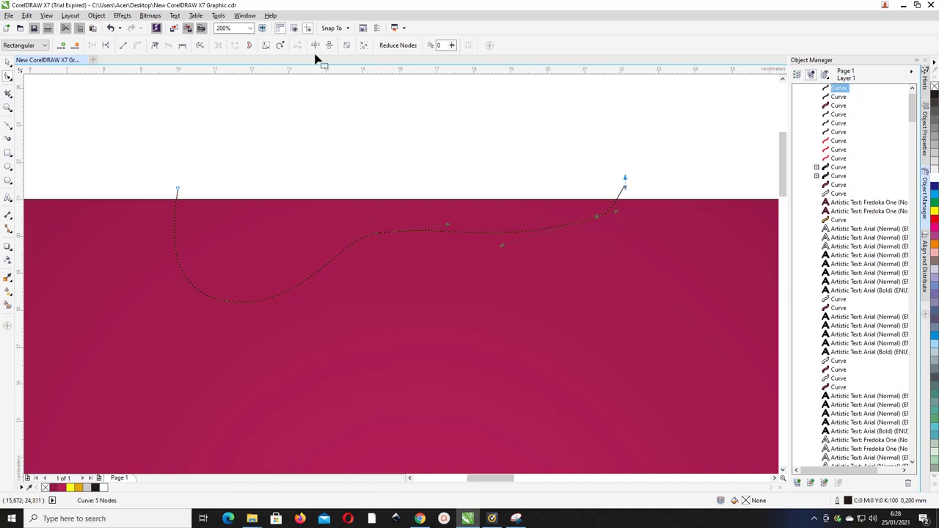
- Make the small curve's last inner node symmetrical, and extend its end node up and outward with the handle pointing down
click(183, 46)
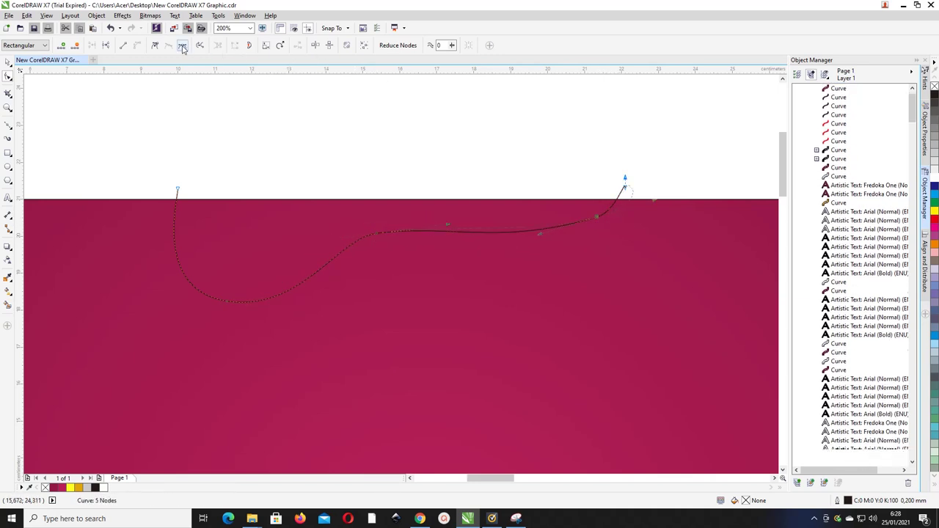
click(627, 188)
drag(624, 178, 658, 200)
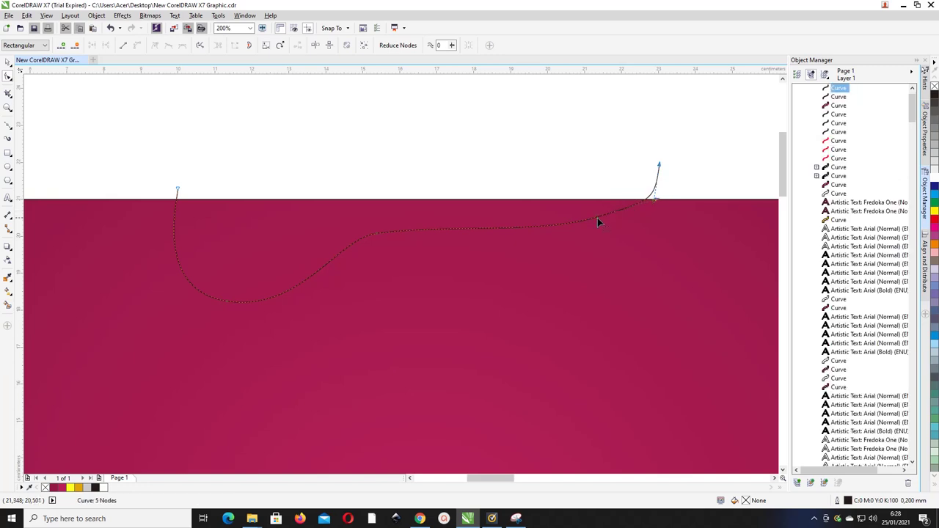
- Raise the two inner nodes of the small curve's shallow stretch and adjust their handles to smooth its rise toward the page edge
drag(595, 221, 595, 205)
drag(379, 235, 376, 222)
mouse_move(447, 214)
mouse_down()
mouse_move(450, 229)
mouse_move(447, 200)
mouse_up()
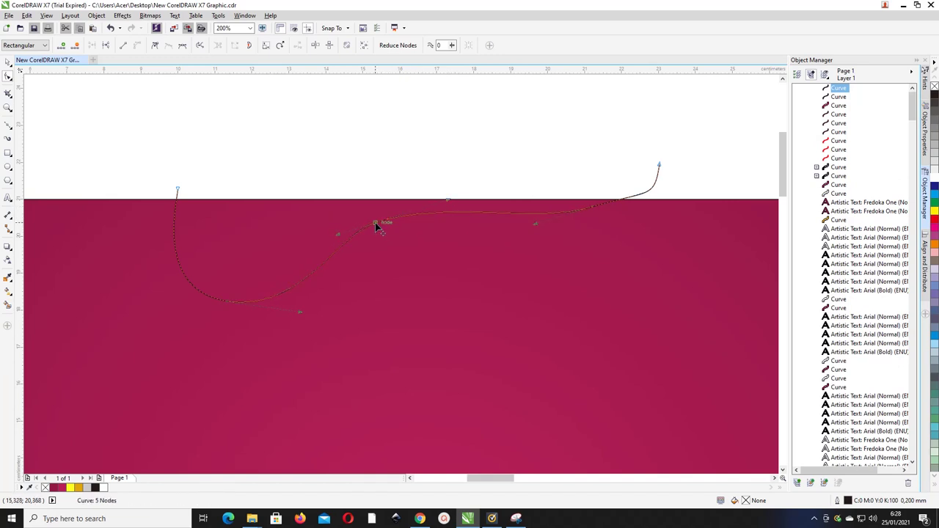
drag(375, 222, 379, 229)
drag(595, 212, 651, 195)
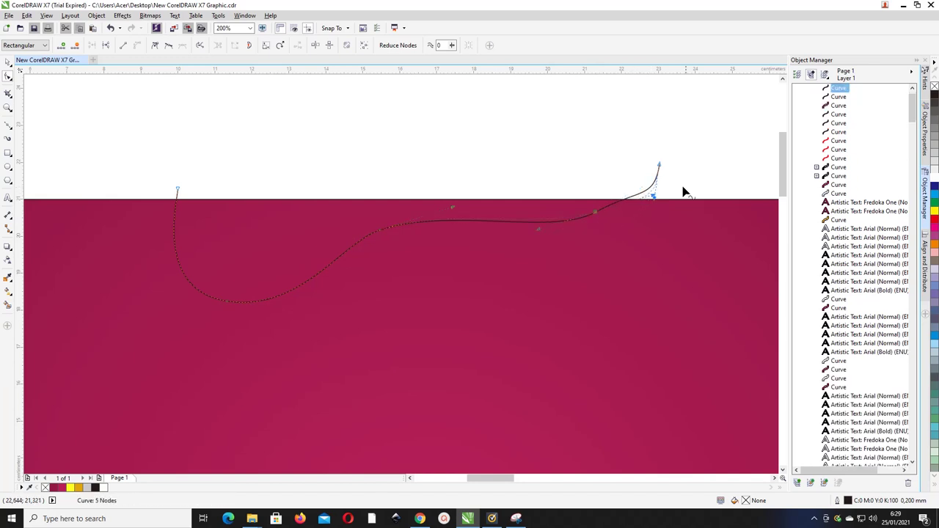
- Reshape the end of the small curve by moving its end node inward, extending its handle outward and lowering its last inner node slightly
drag(659, 165, 655, 210)
key(ctrl+z)
click(597, 212)
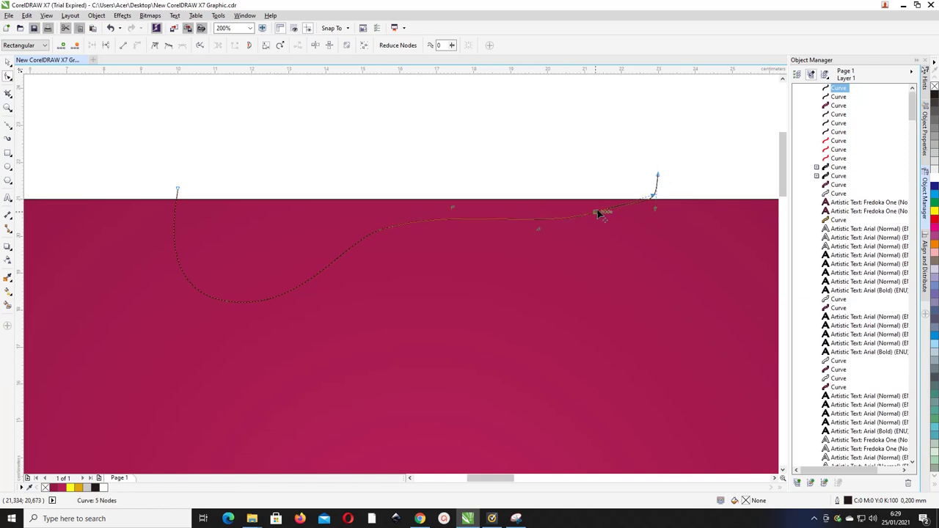
scroll(598, 208, up, 2)
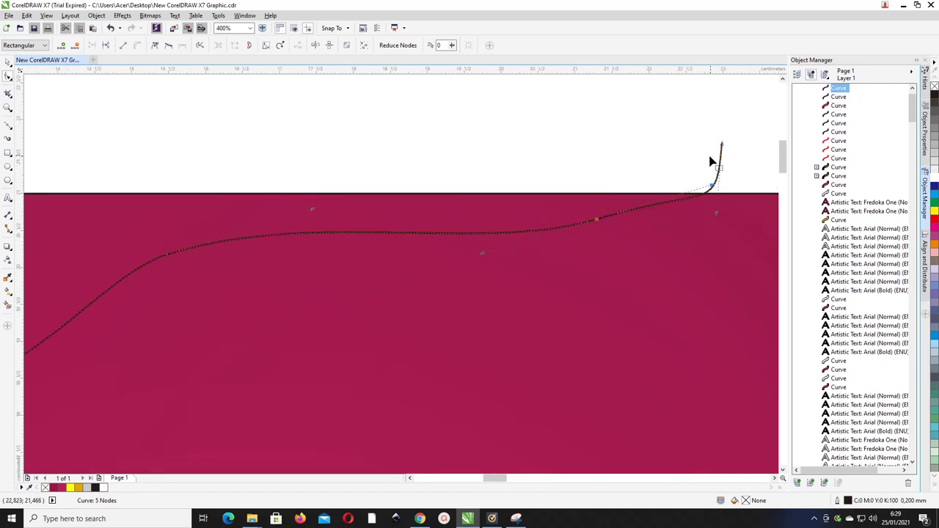
drag(721, 145, 706, 148)
drag(699, 218, 726, 235)
click(597, 220)
drag(597, 222, 596, 228)
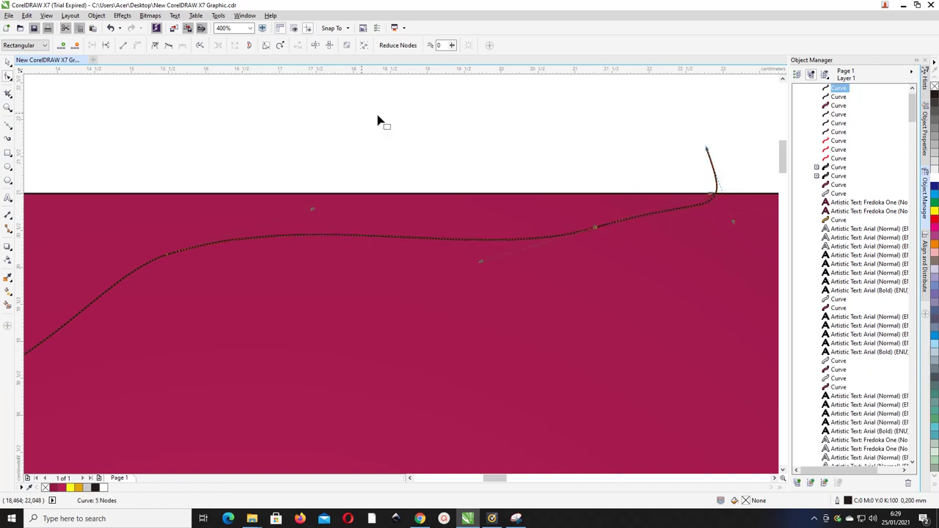
click(6, 61)
click(343, 122)
scroll(342, 123, down, 2)
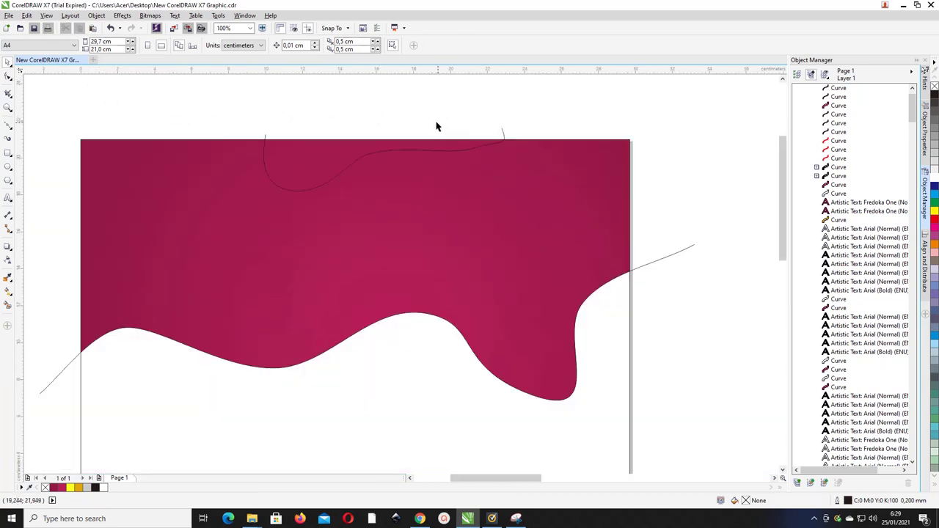
- Move the small curve's end node outward above the page edge and pull its handle back to give a gentle upward sweep
scroll(484, 151, up, 2)
scroll(503, 185, down, 1)
click(505, 196)
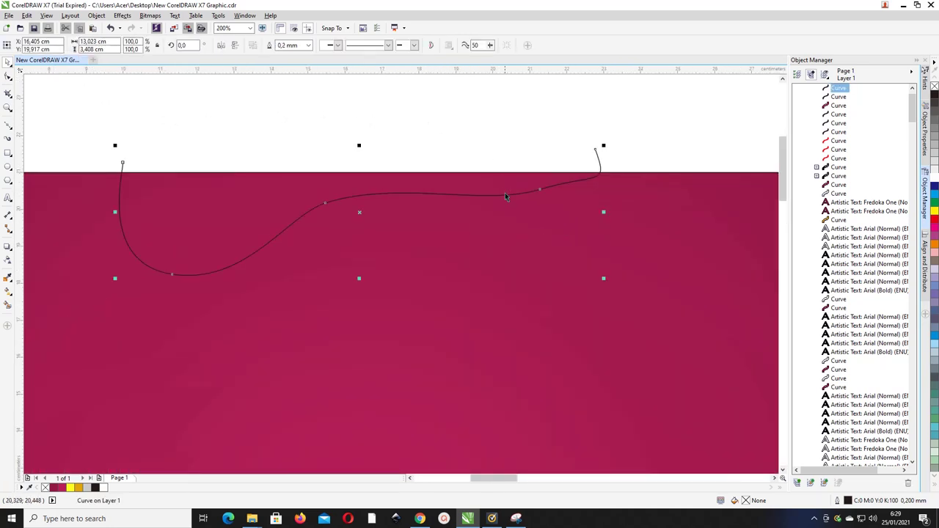
key(F10)
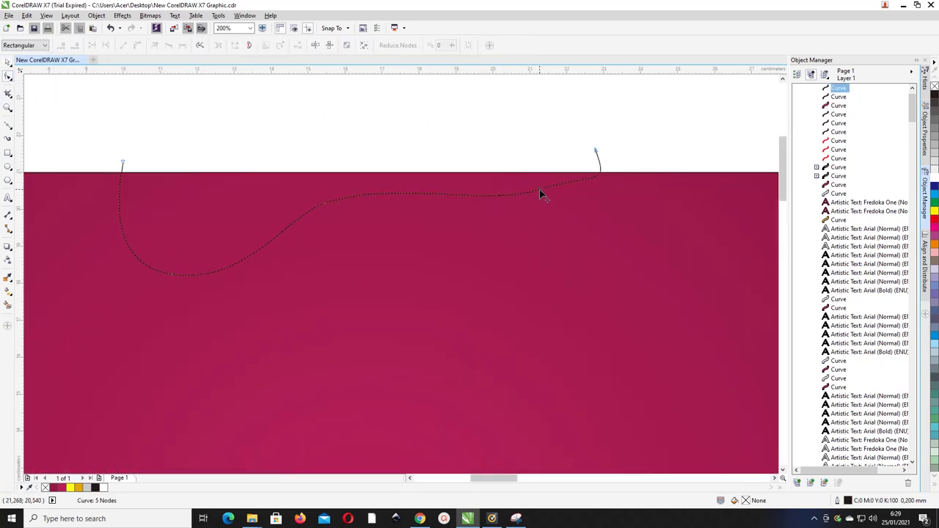
click(539, 192)
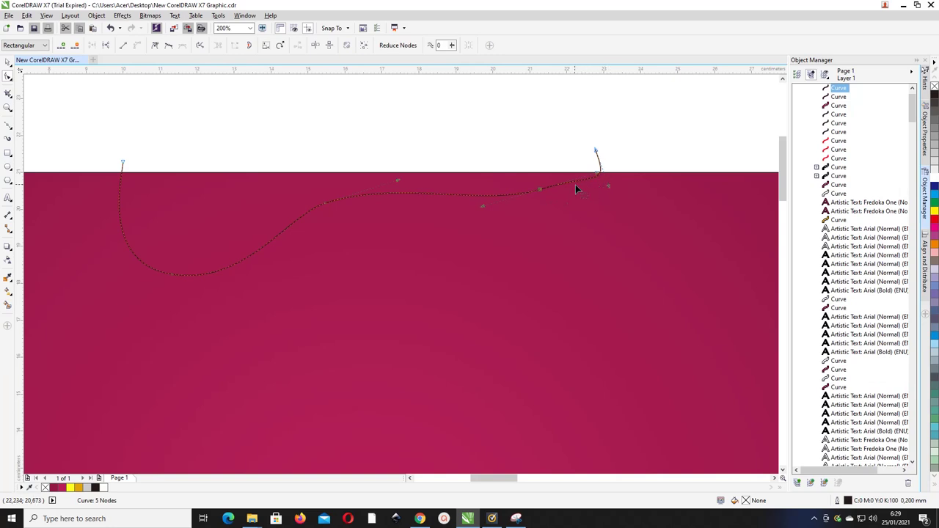
drag(595, 153, 635, 154)
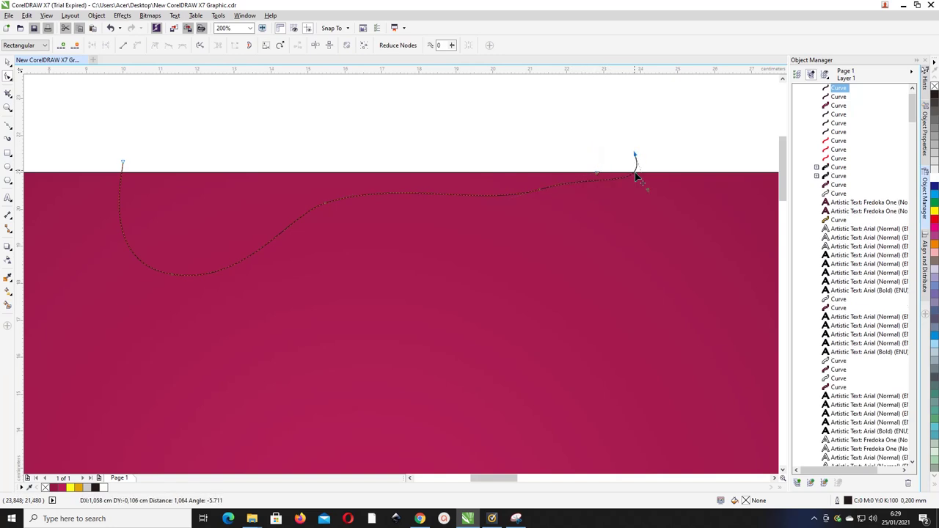
drag(649, 191, 608, 201)
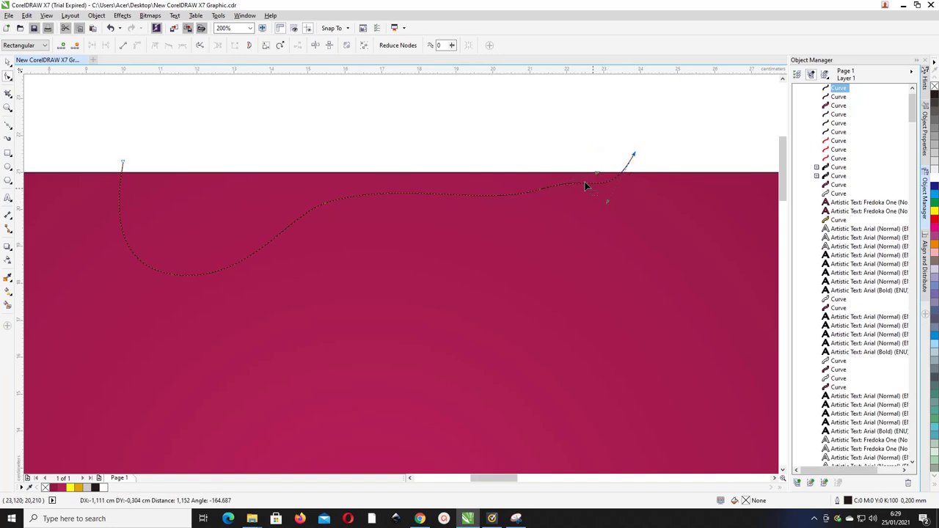
- Smart-fill the area between the small curve and the page's top edge, and colour the new shape white
click(8, 305)
click(174, 233)
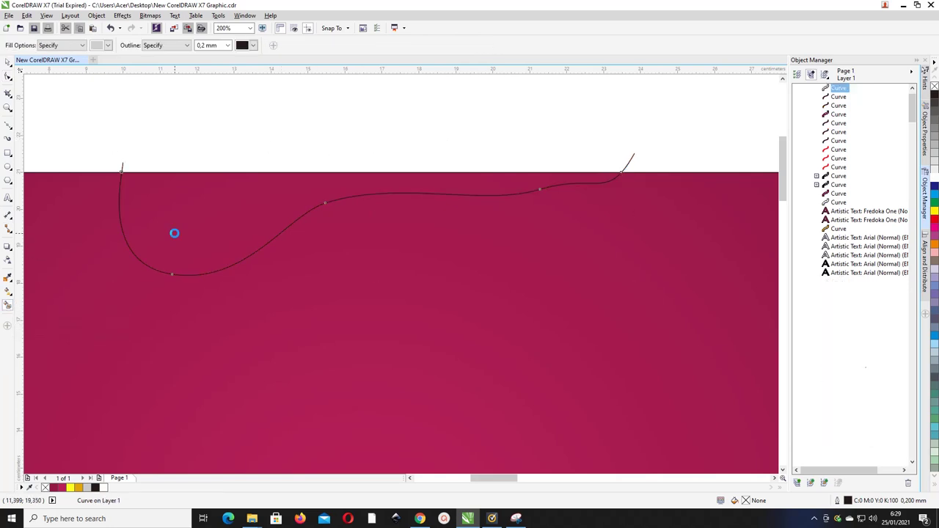
click(10, 65)
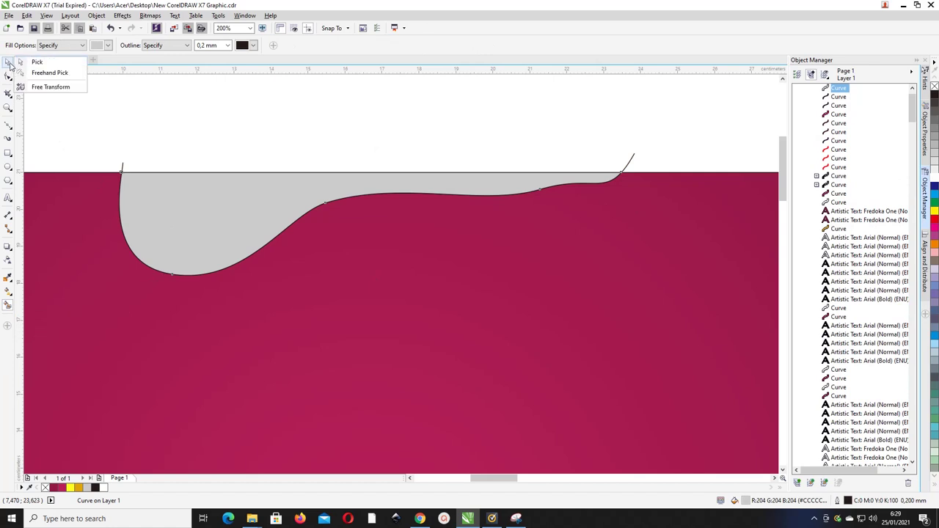
click(9, 63)
click(107, 489)
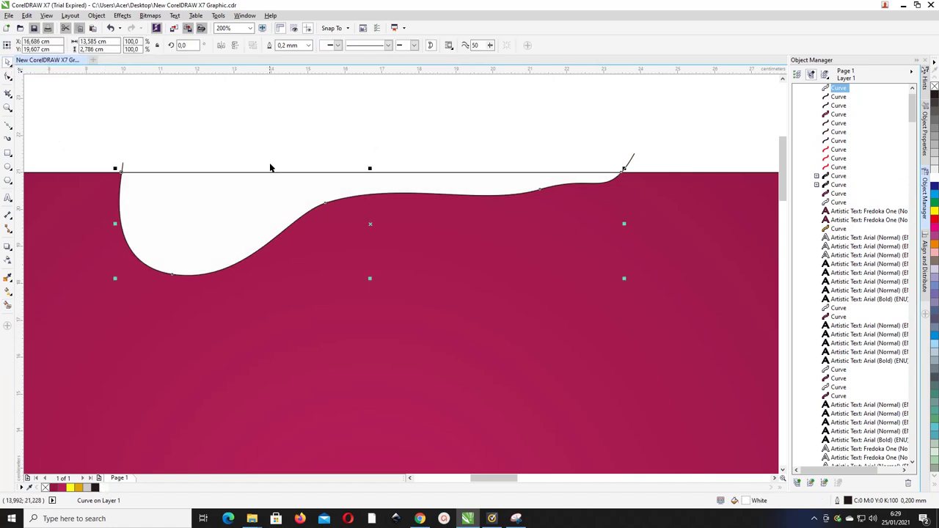
click(247, 134)
scroll(150, 163, down, 3)
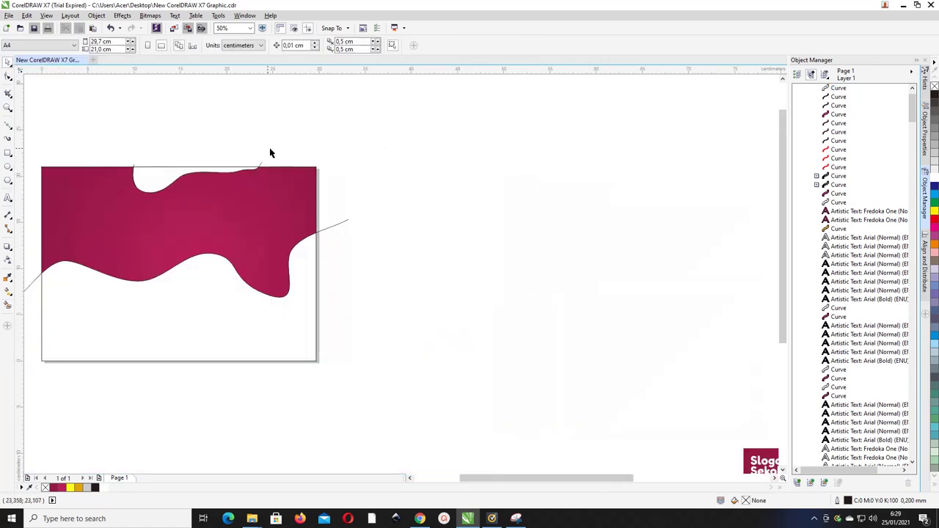
- Try rotating the large wavy curve about 1.4° around a pivot near its first dip and bringing it to the front
scroll(270, 152, up, 1)
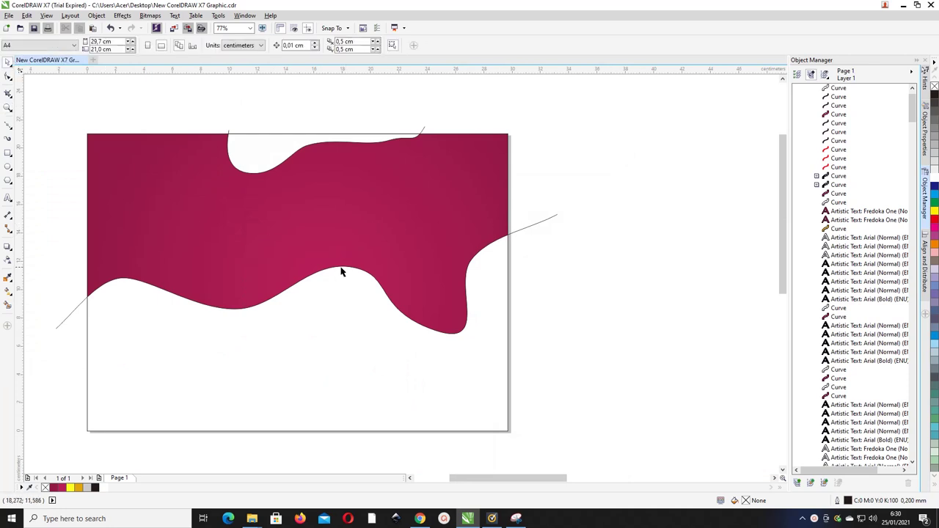
scroll(339, 272, up, 2)
scroll(329, 271, down, 2)
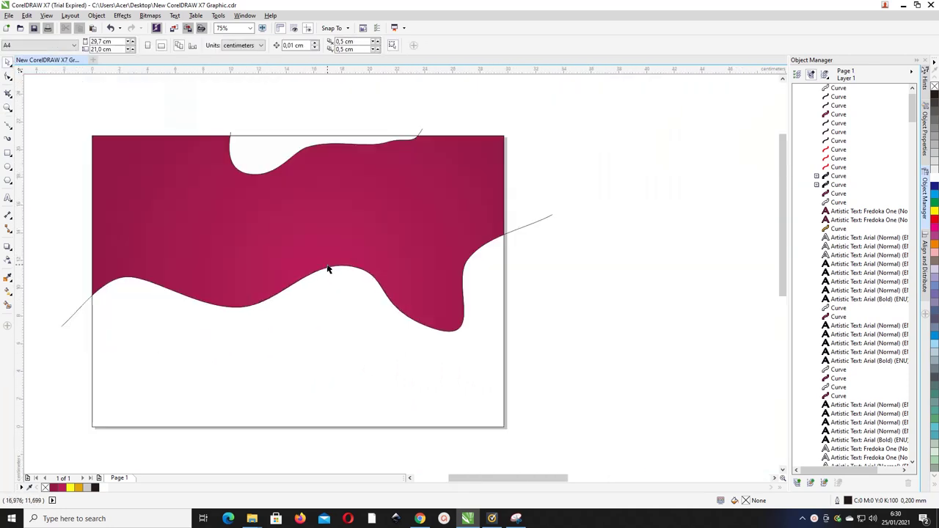
click(522, 233)
click(522, 230)
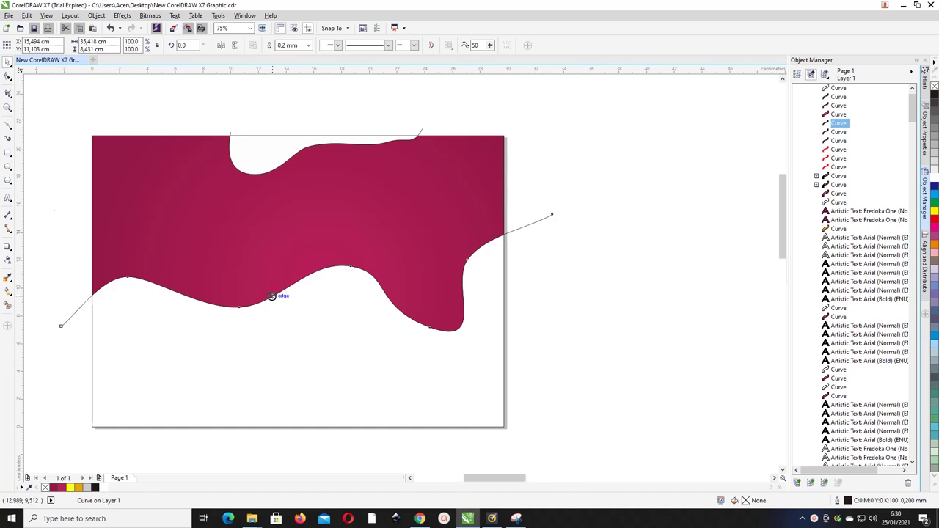
scroll(269, 288, up, 2)
scroll(269, 288, down, 4)
scroll(293, 275, up, 2)
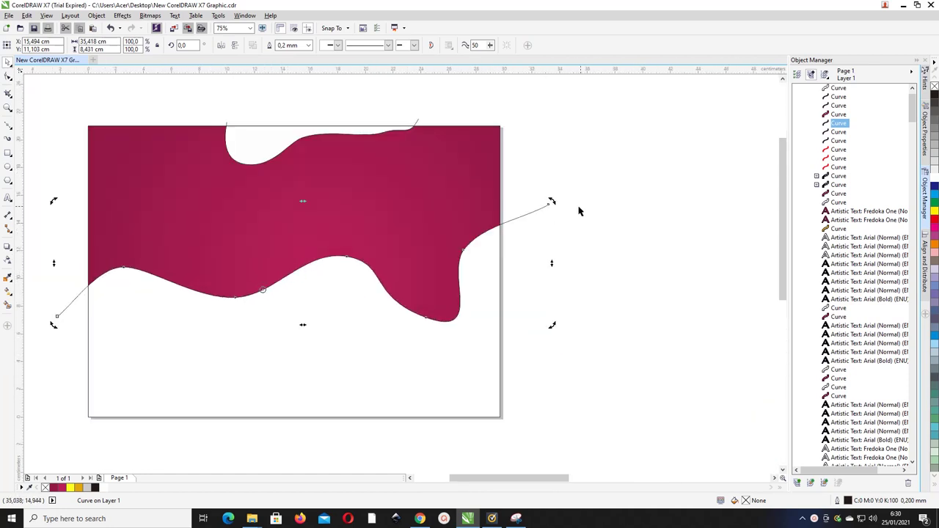
drag(552, 202, 530, 201)
scroll(323, 283, up, 1)
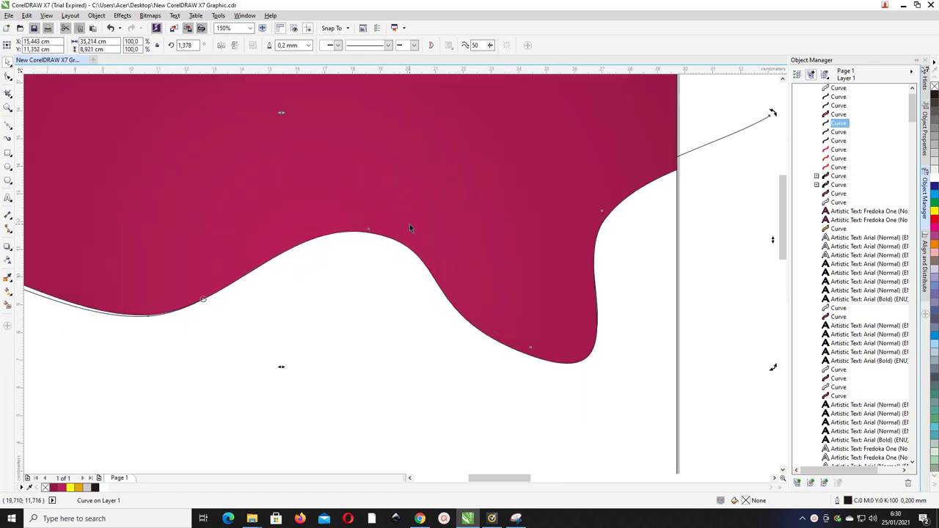
scroll(374, 228, down, 1)
key(shift+Page_Up)
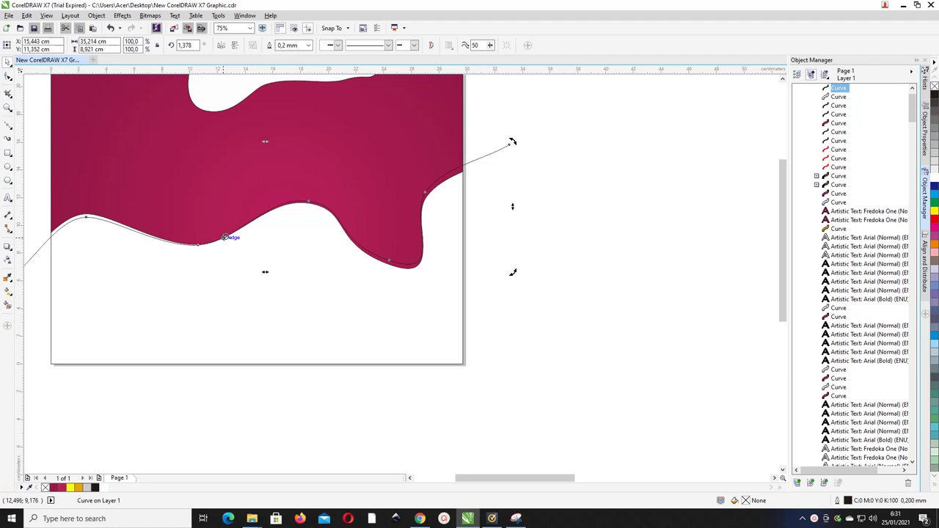
key(ctrl+z)
key(ctrl+z)
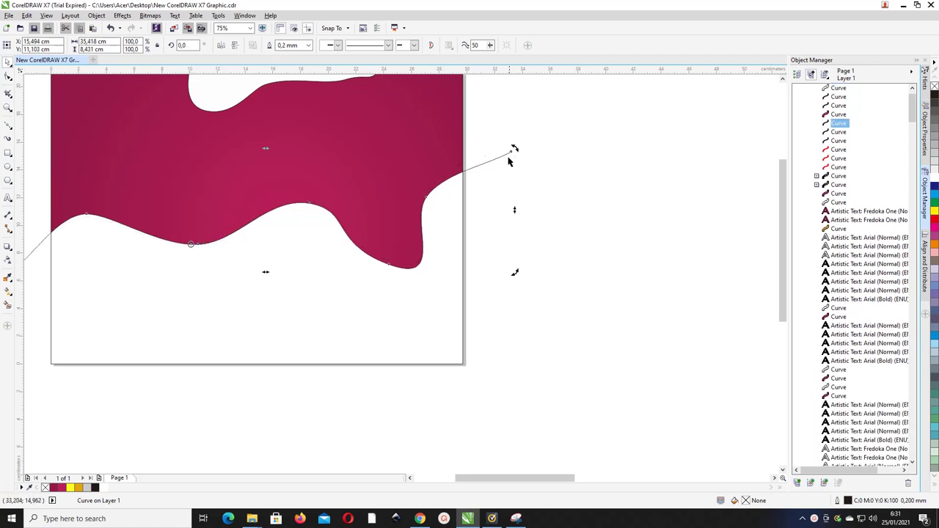
- Rotate the large wavy curve about 1.5° around a pivot at its first dip and bring it to the front of the layer
double_click(505, 157)
drag(504, 157, 505, 139)
click(8, 63)
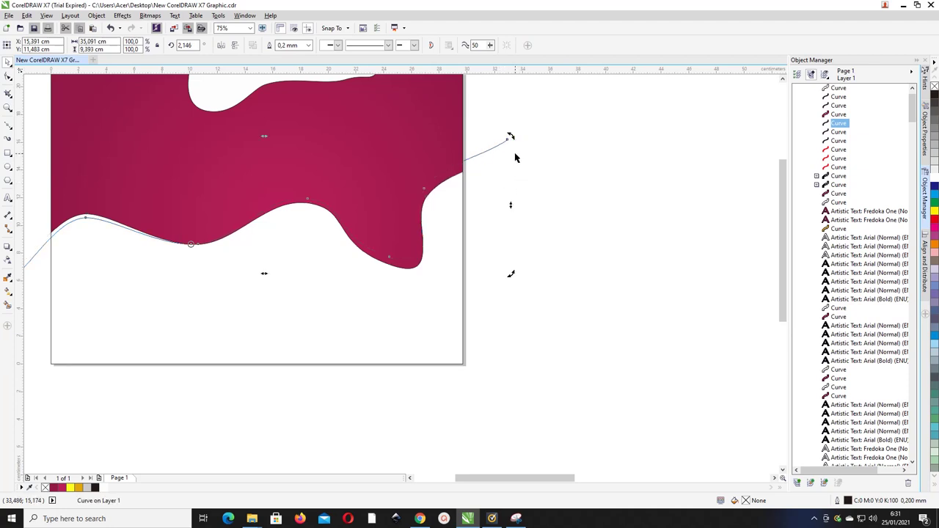
key(shift+Page_Up)
click(503, 144)
click(501, 143)
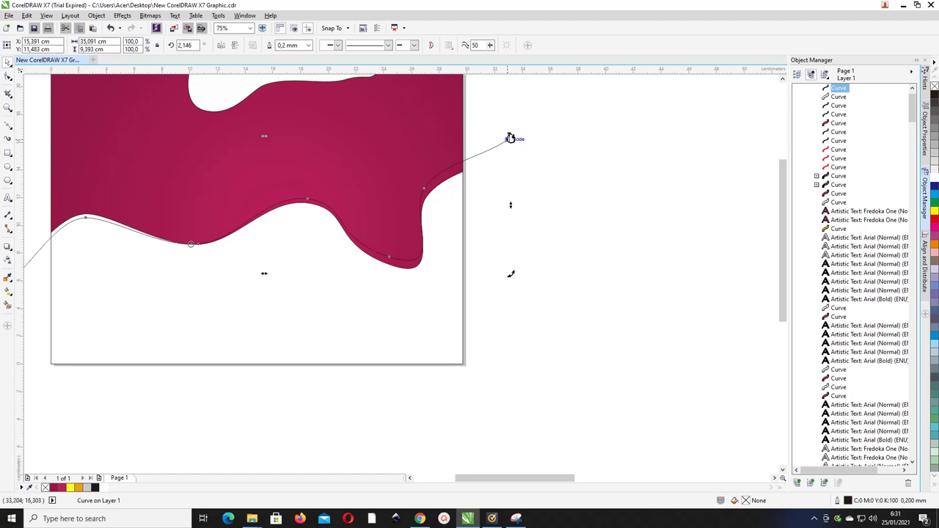
drag(510, 139, 510, 141)
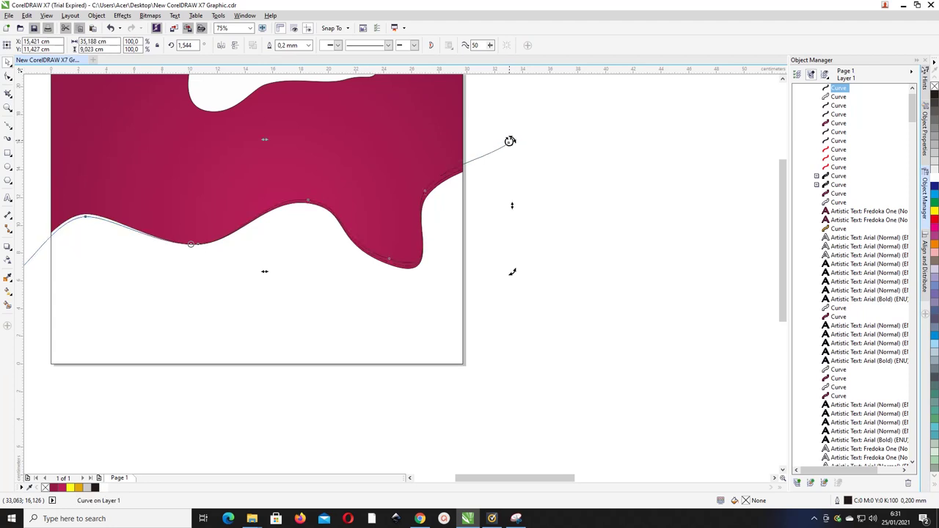
- Smart-fill the two thin slivers between the rotated curve and the crimson shape's lower edge
click(7, 305)
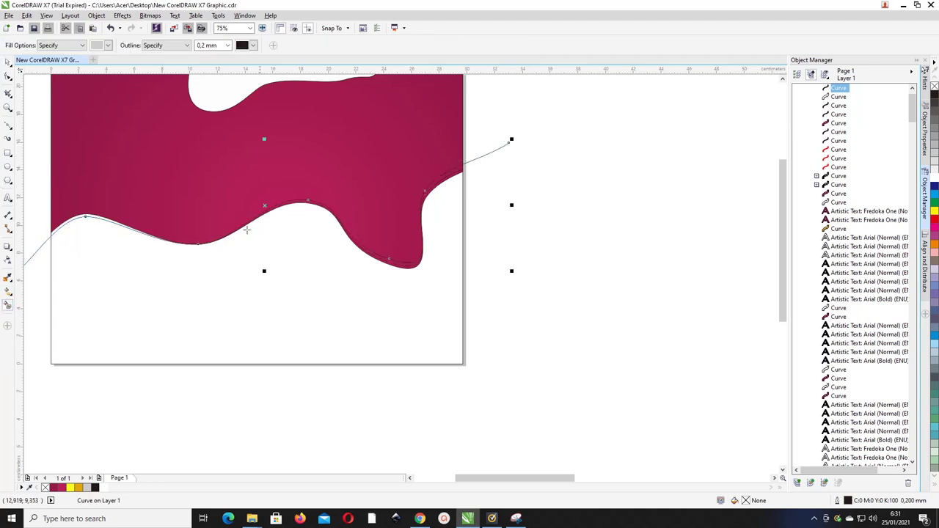
click(293, 203)
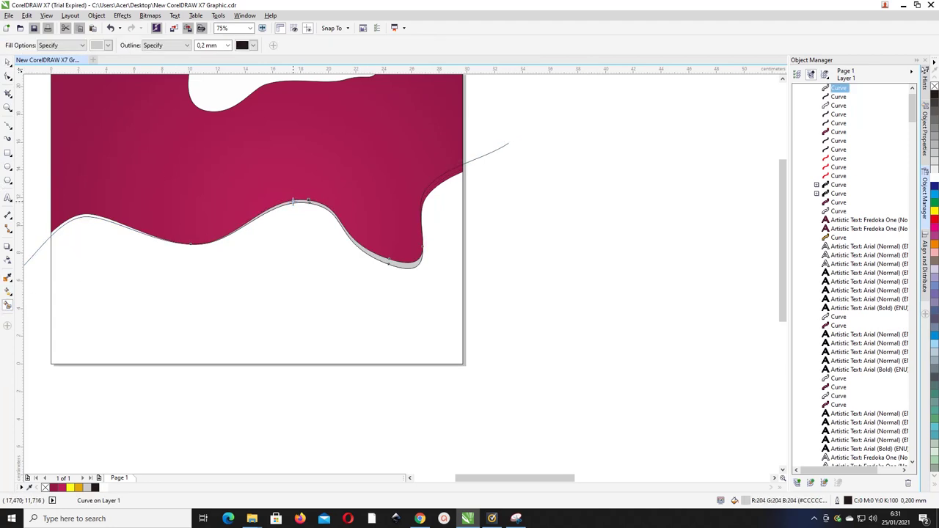
click(433, 181)
scroll(425, 222, up, 2)
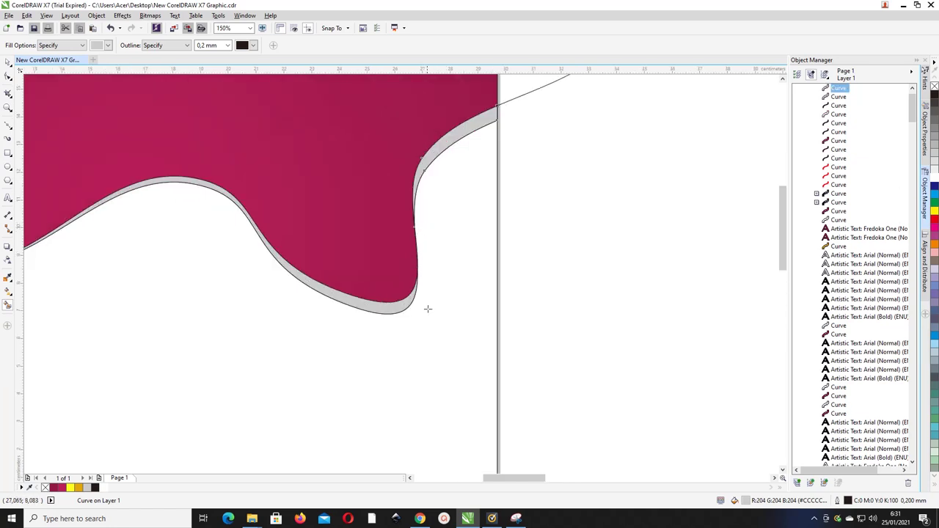
scroll(429, 147, down, 2)
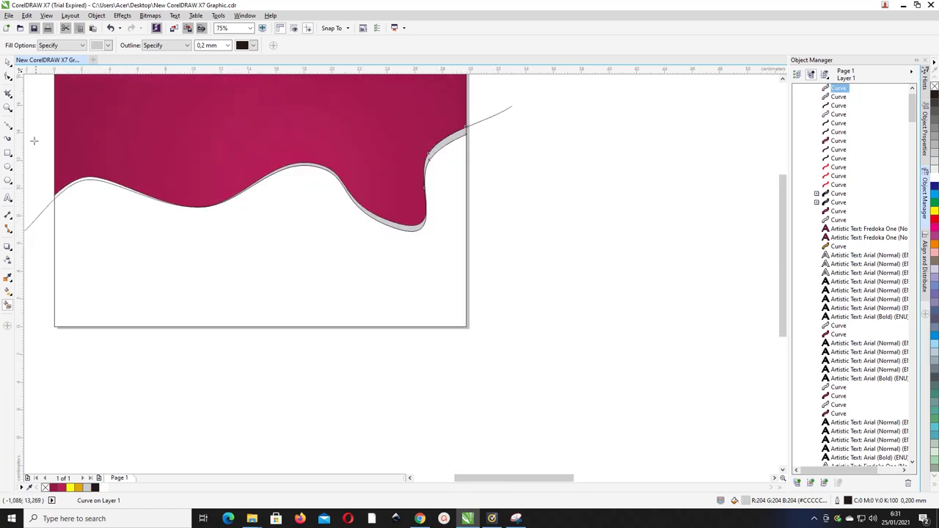
- Select both thin sliver shapes and fill them with yellow (#FFFF21)
click(8, 63)
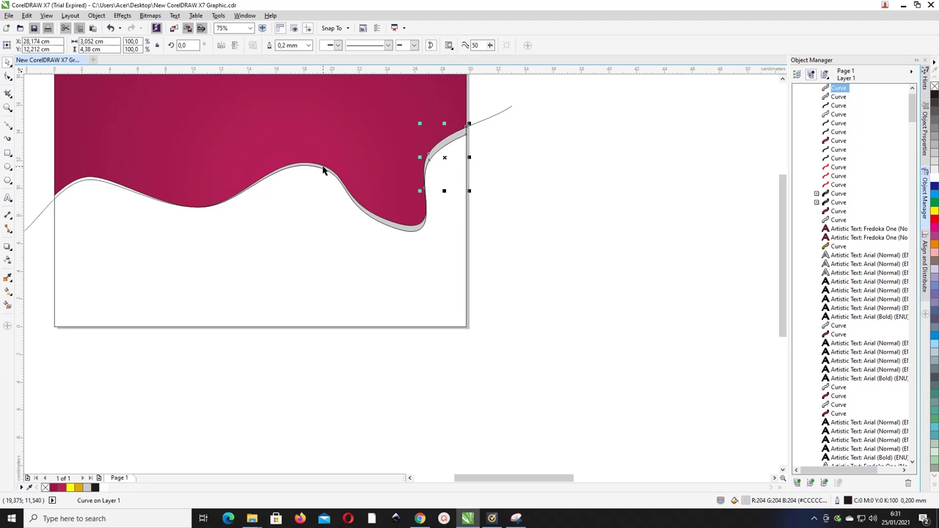
click(323, 171)
shift+click(462, 137)
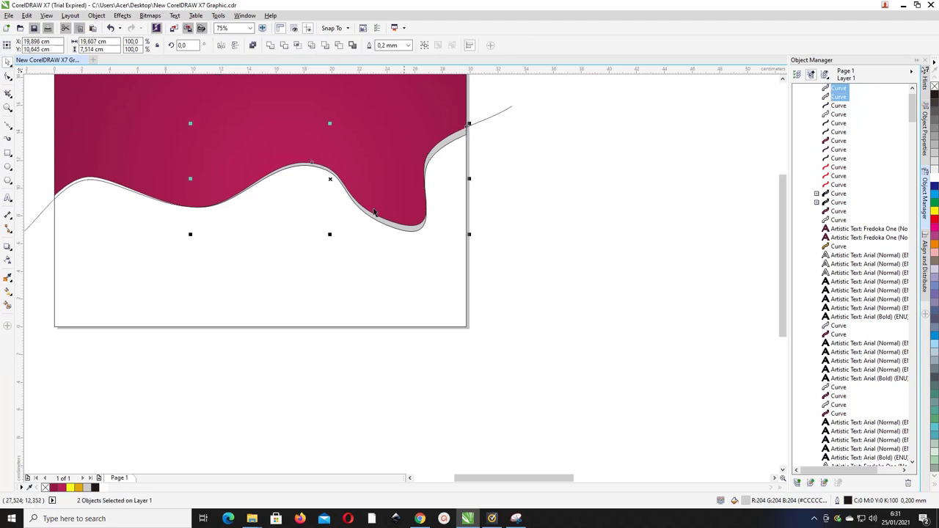
click(71, 487)
click(531, 257)
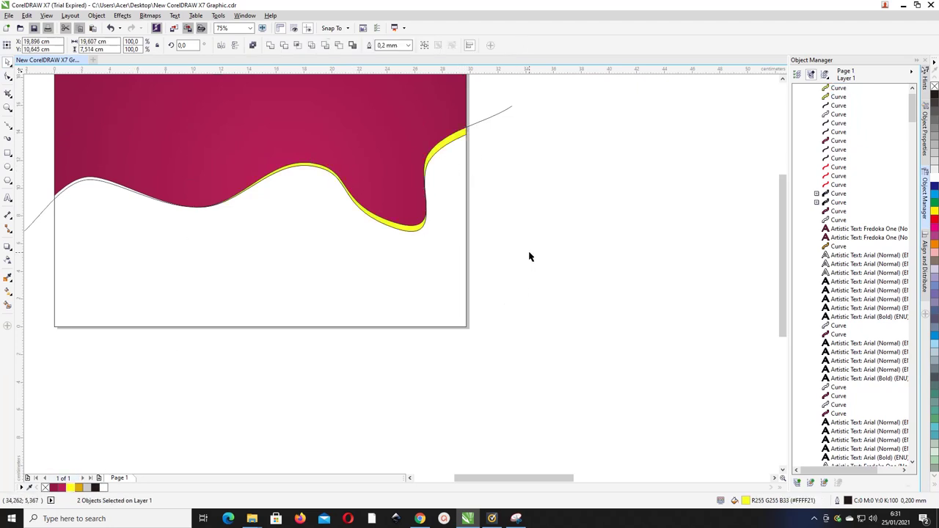
- Move the large wavy curve and the small curve off the page into the empty area beside its upper left corner
scroll(507, 242, down, 1)
click(503, 189)
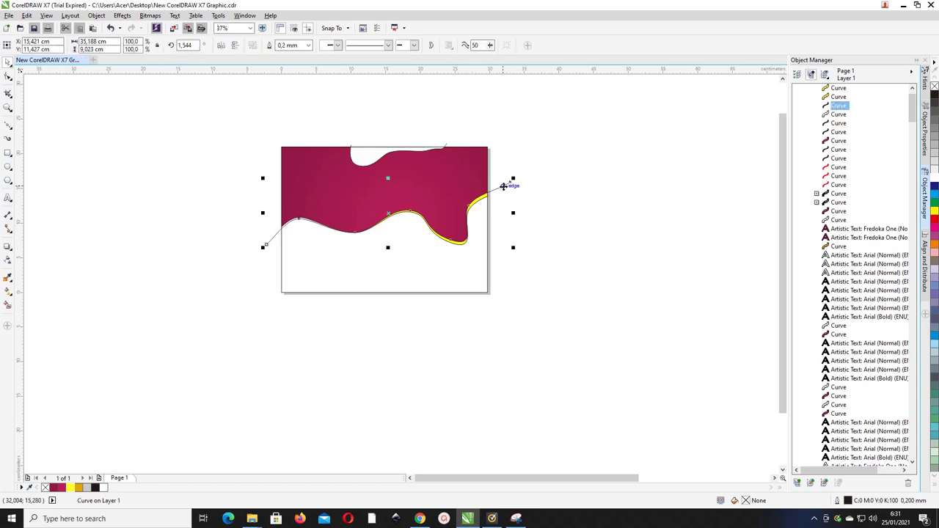
drag(509, 184, 298, 87)
drag(447, 145, 187, 155)
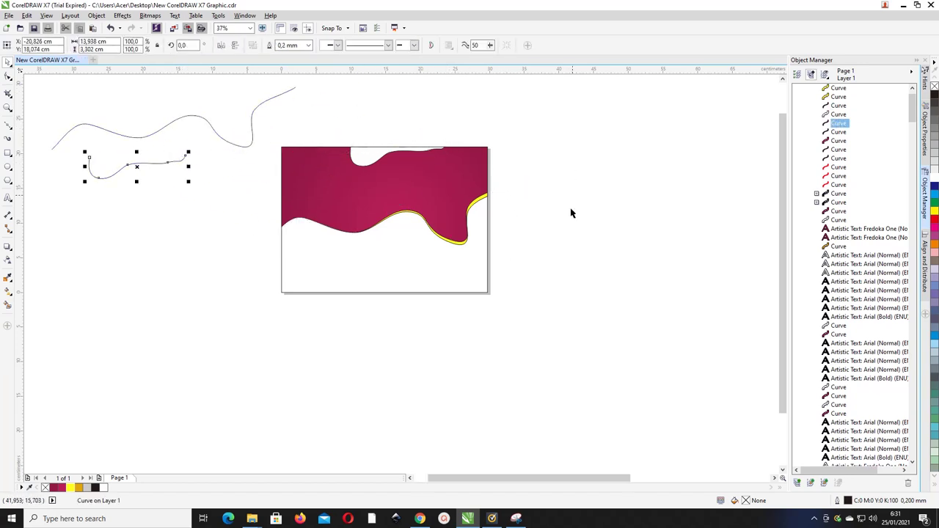
- Remove the outlines from all the shapes on the page, and frame the page in the view
drag(562, 336, 246, 139)
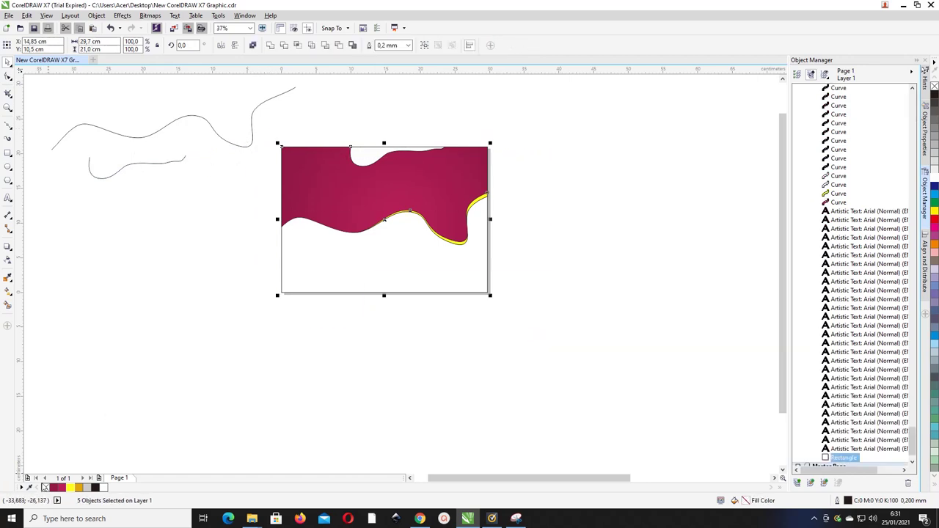
right_click(44, 489)
click(515, 140)
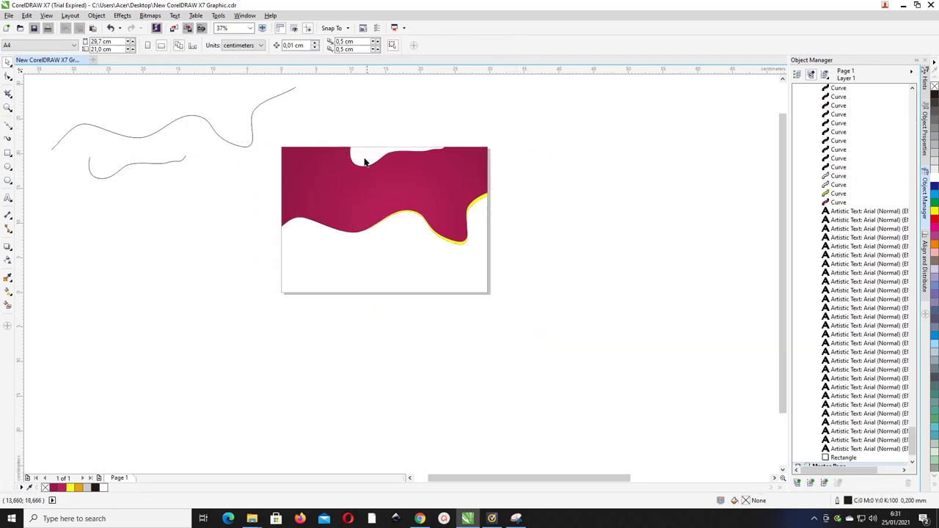
key(z)
drag(273, 131, 649, 335)
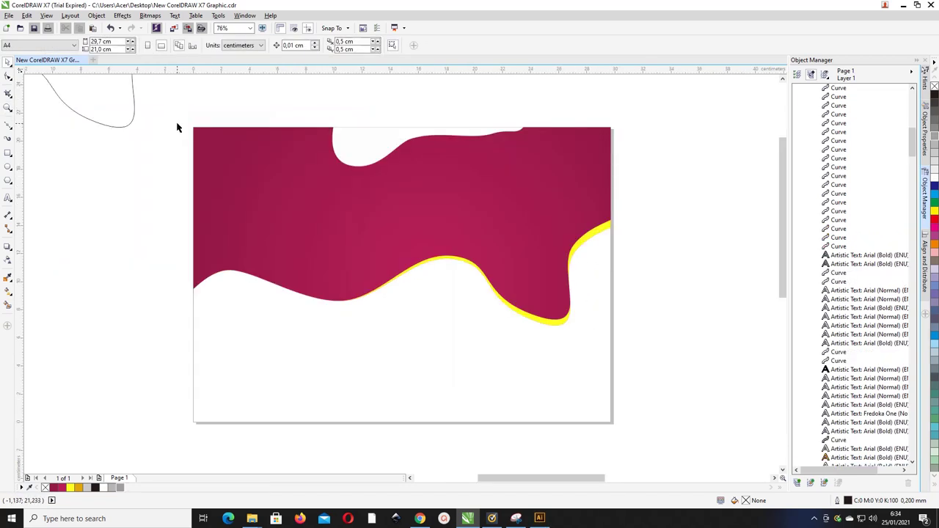
- Scale the white top accent to 88% and place a copy in the page's empty lower area, filled with dark crimson (#931846)
click(360, 147)
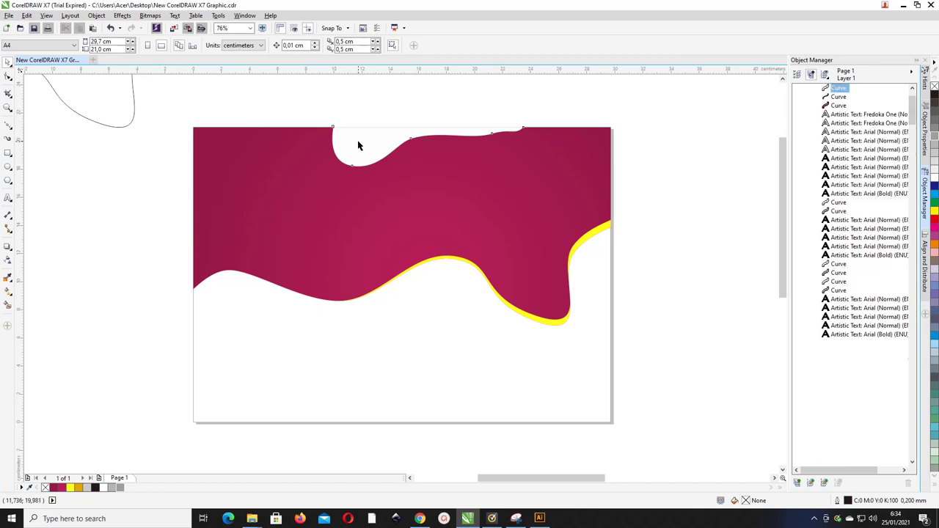
drag(328, 170, 250, 374)
key(ctrl+c)
key(ctrl+v)
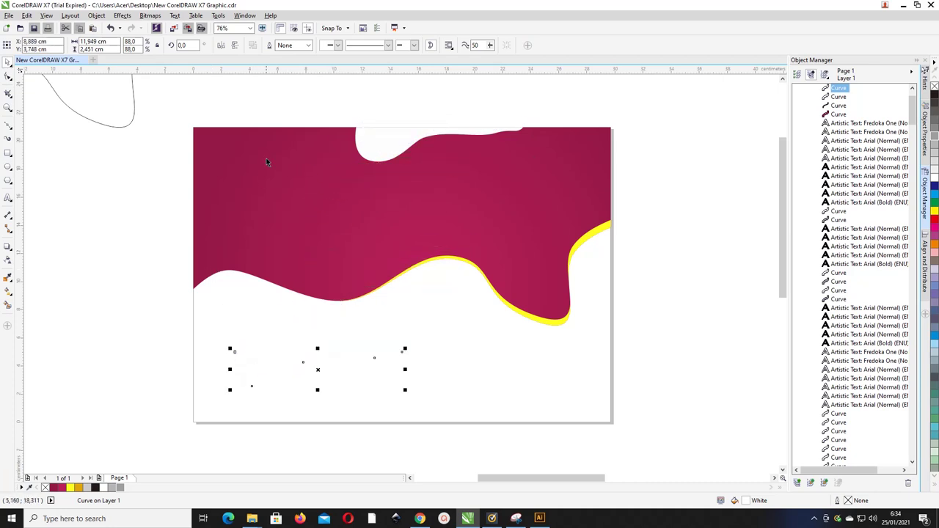
click(60, 489)
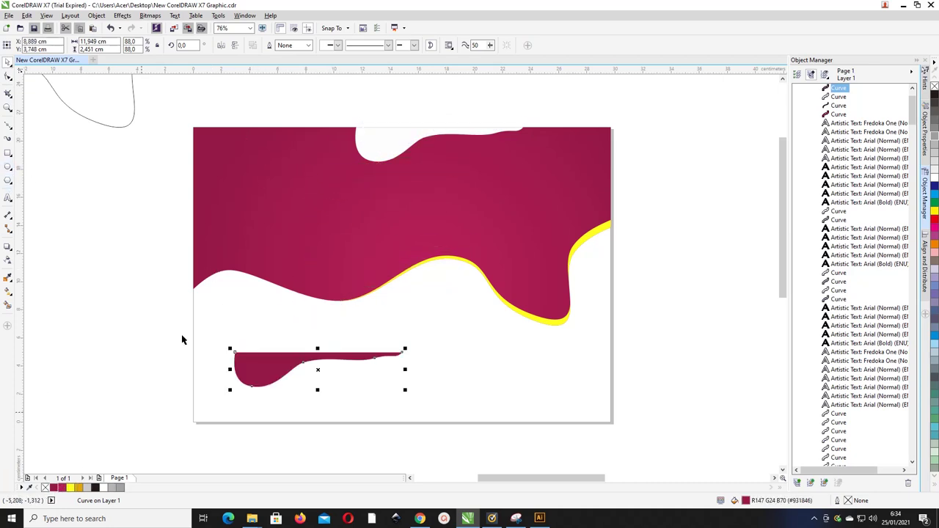
- Mirror the crimson copy horizontally and vertically and align it to the left and bottom edges of the page rectangle
click(234, 45)
click(221, 45)
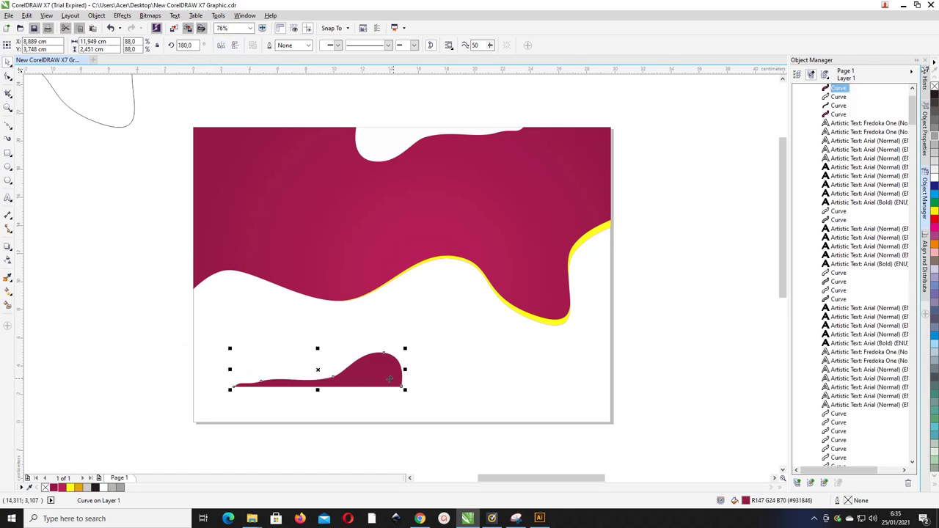
shift+click(360, 336)
key(l)
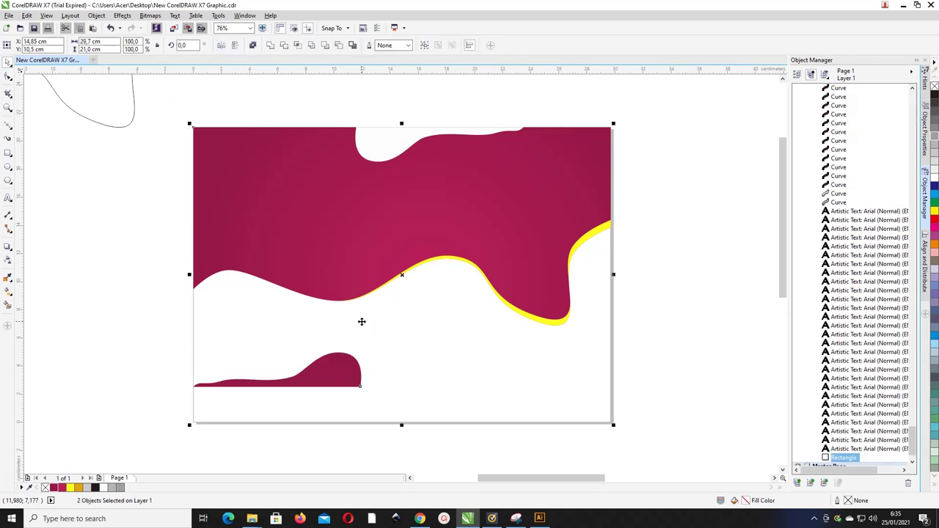
key(b)
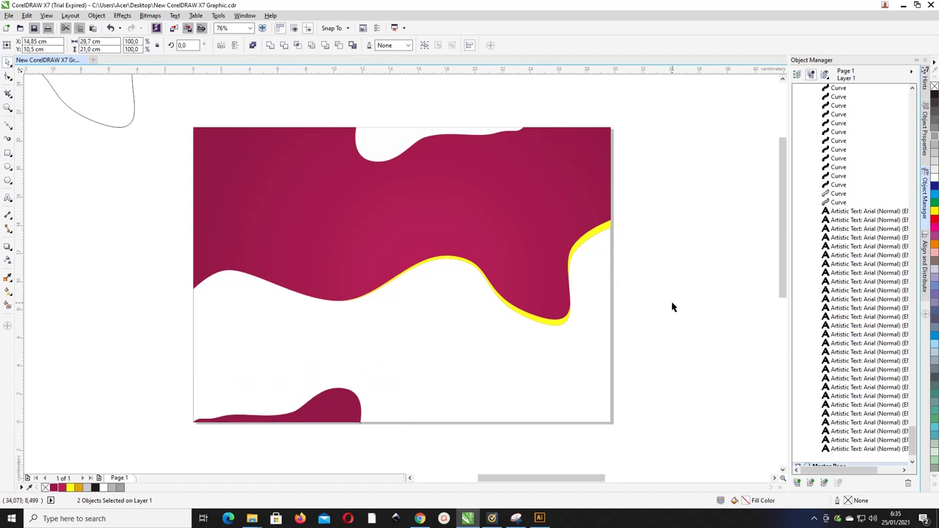
- Shrink the crimson corner shape to 69%, about 9.4 × 1.9 cm, keeping it anchored in the page's lower left corner
key(Escape)
click(341, 403)
drag(364, 385, 314, 400)
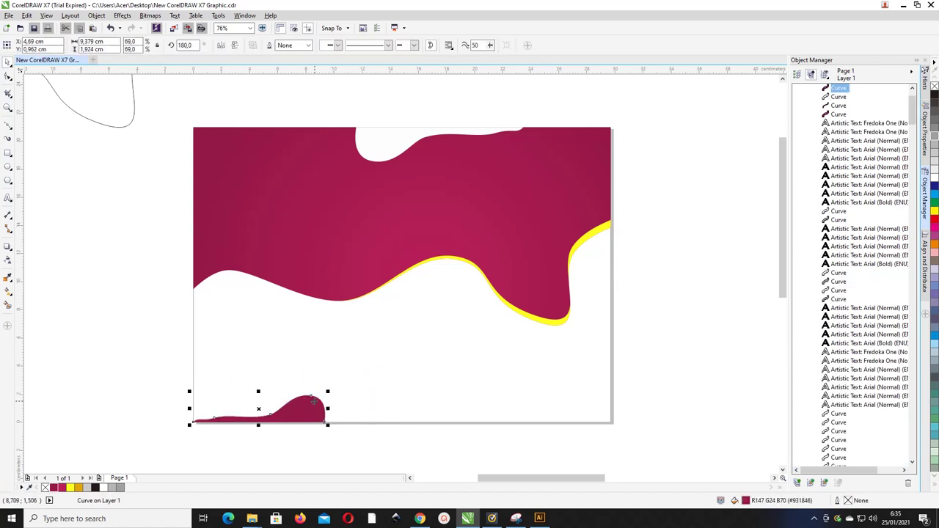
click(644, 238)
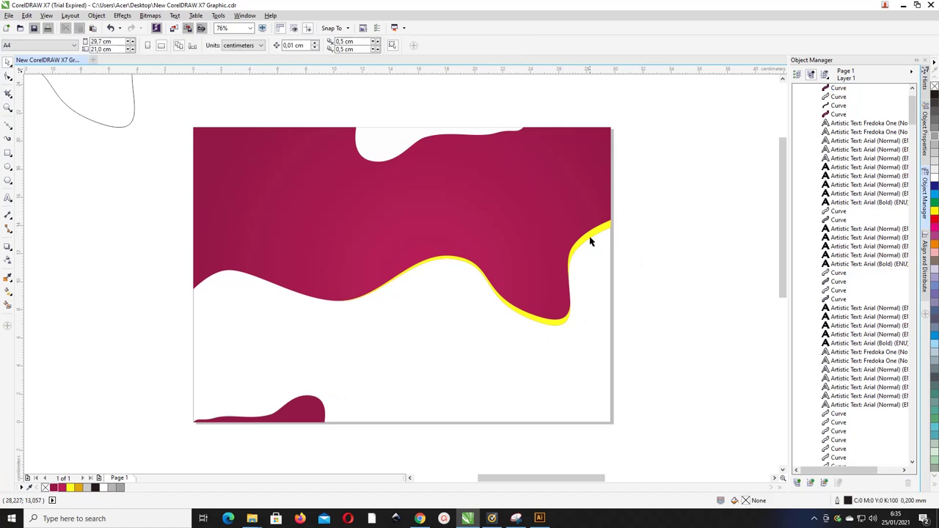
- Move the whole grey brochure template with all its texts and icons directly beside the right edge of the page
key(F4)
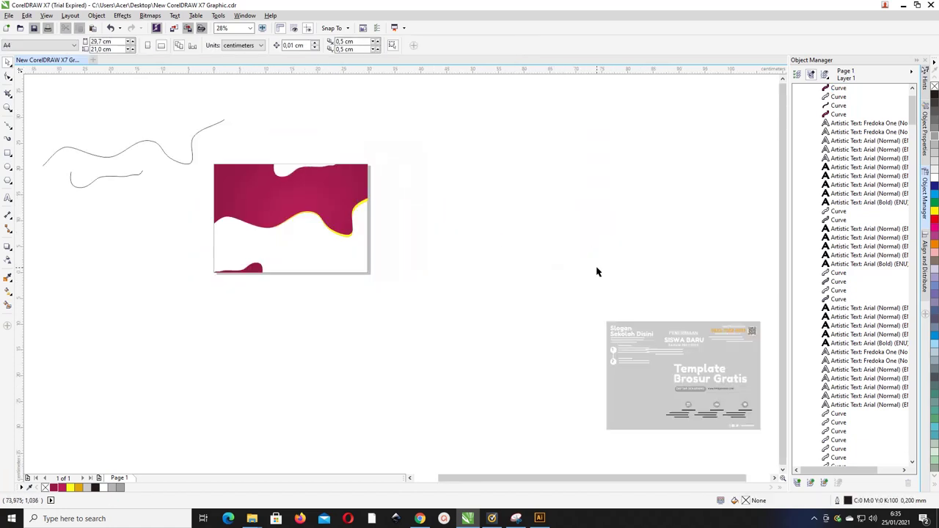
drag(580, 266, 770, 440)
drag(675, 348, 459, 193)
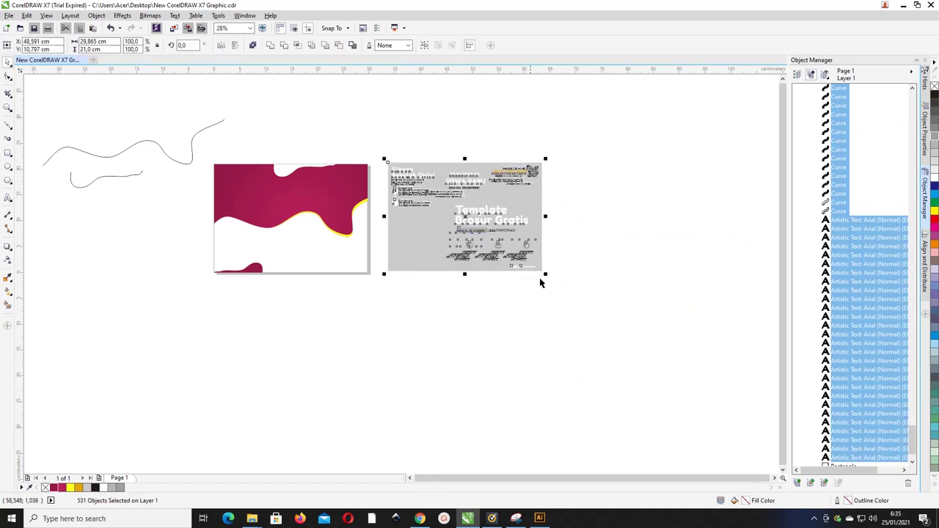
key(z)
drag(609, 297, 206, 140)
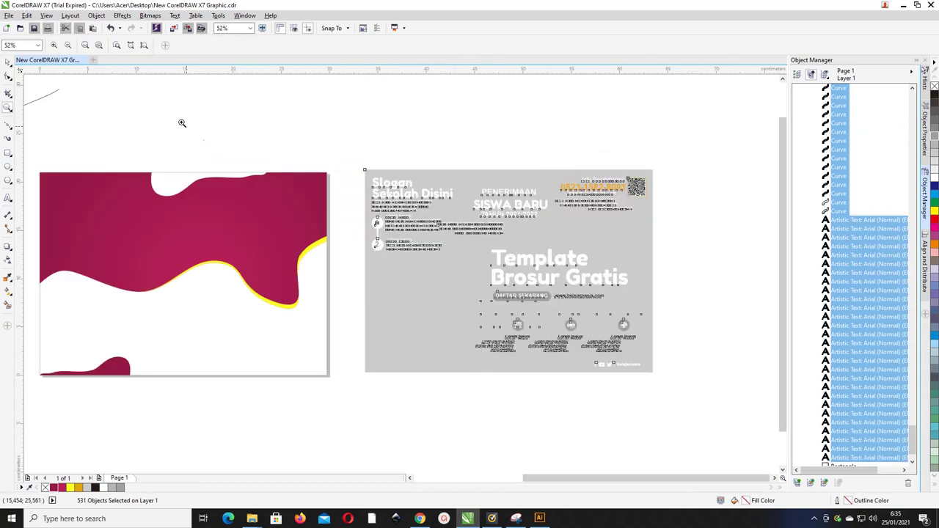
key(space)
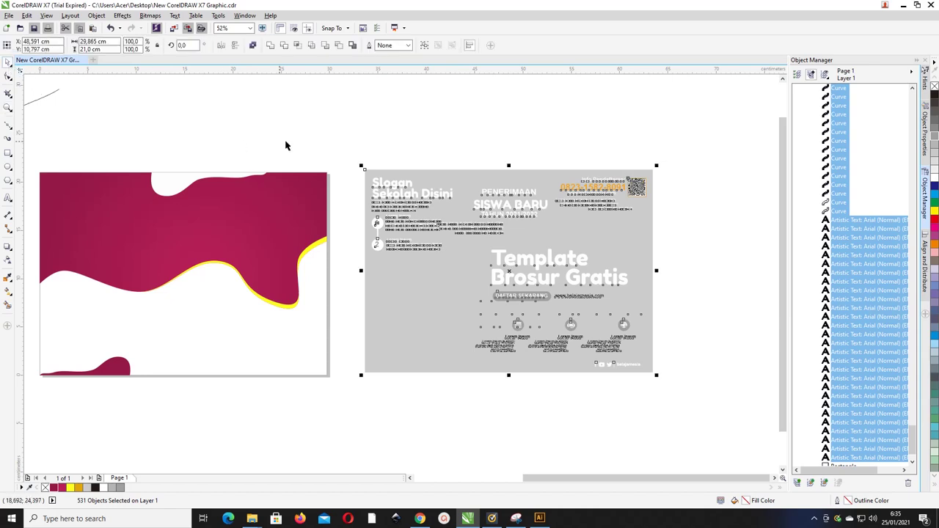
key(Escape)
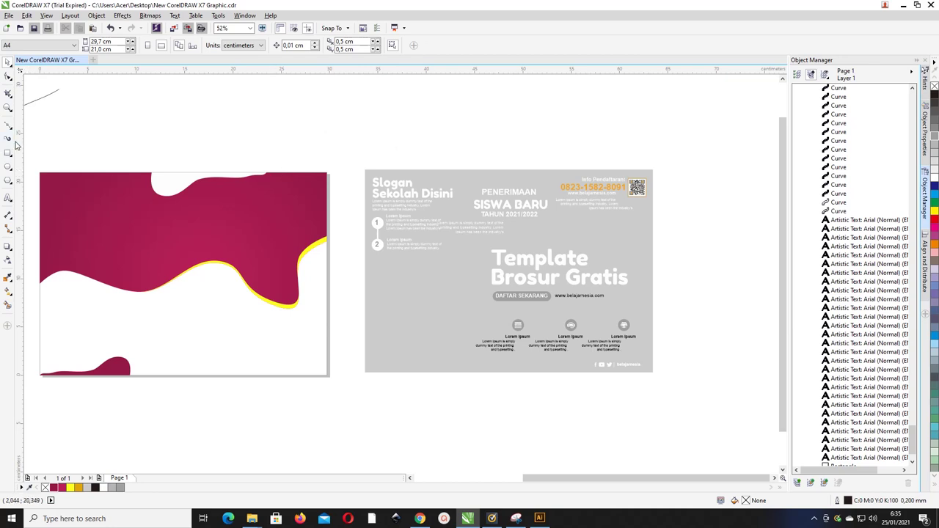
- Place the sample text "afsadf" on the grey template and delete it again
click(7, 200)
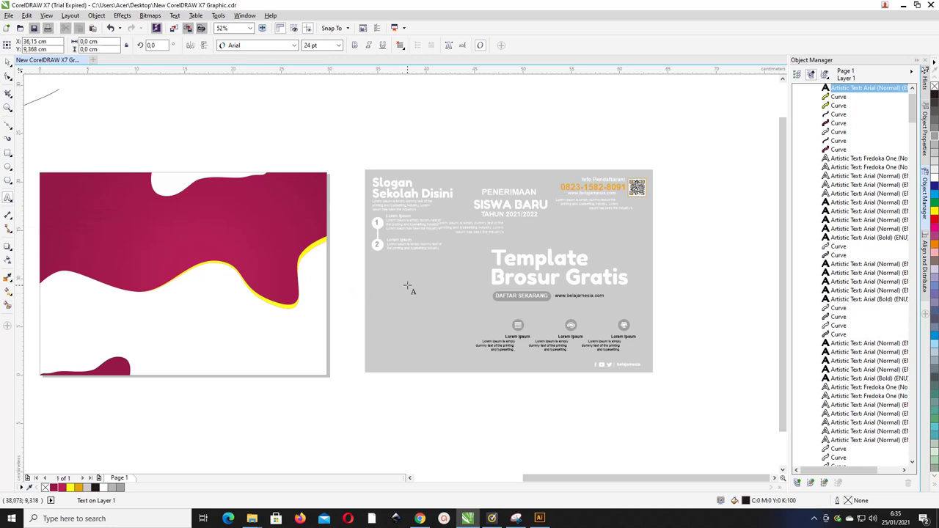
text(afsadf)
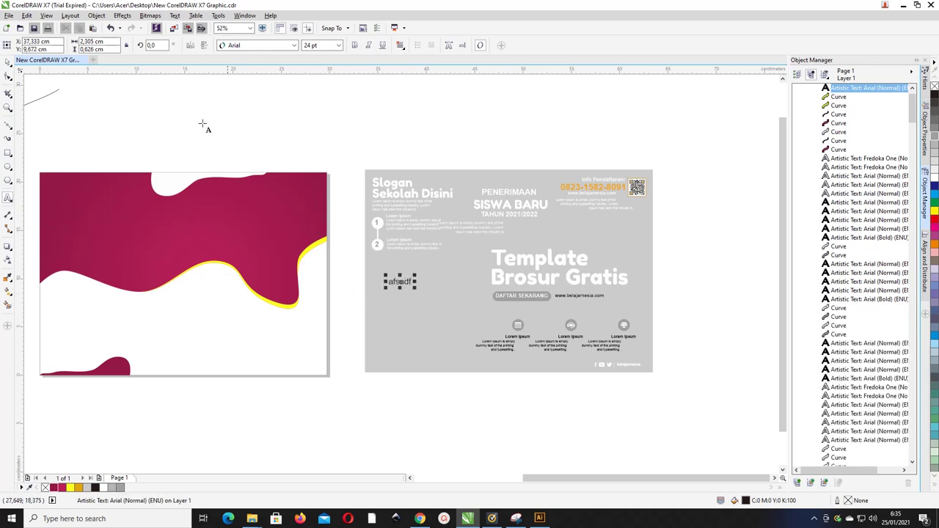
click(8, 63)
key(Delete)
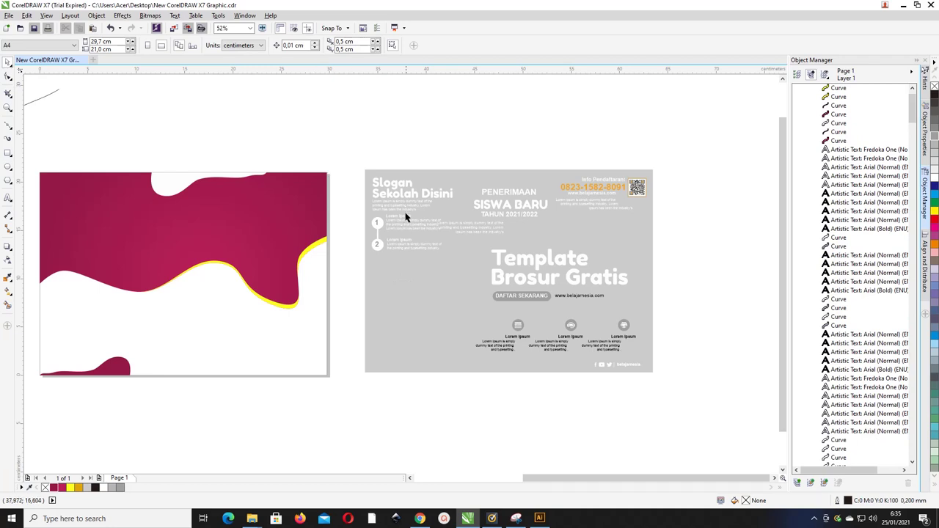
- Examine the grey template's slogan, headings, paragraph texts, QR code and feature icons at close range
key(z)
drag(362, 159, 674, 363)
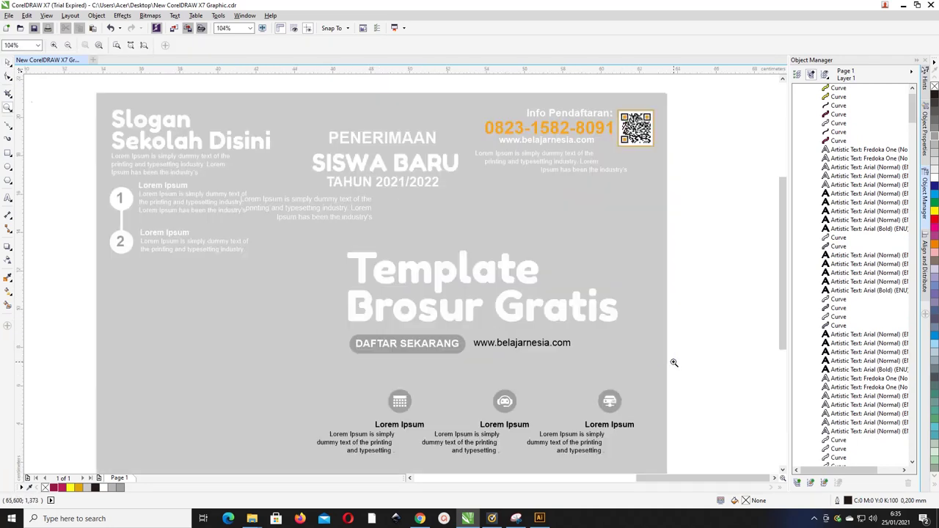
click(8, 63)
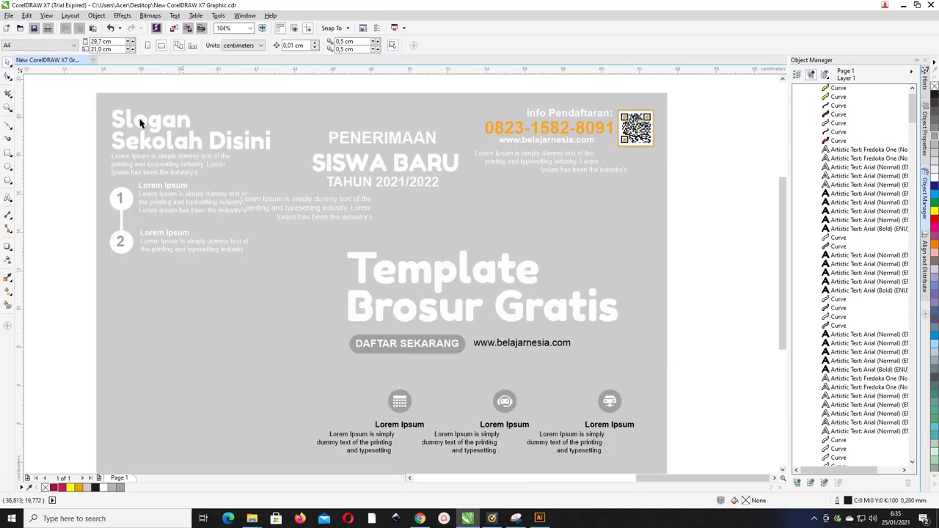
click(142, 122)
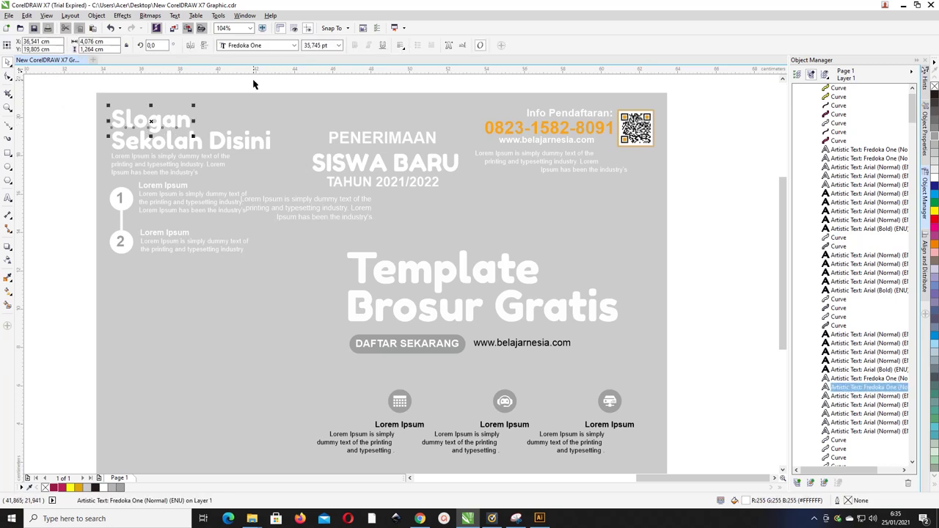
click(321, 202)
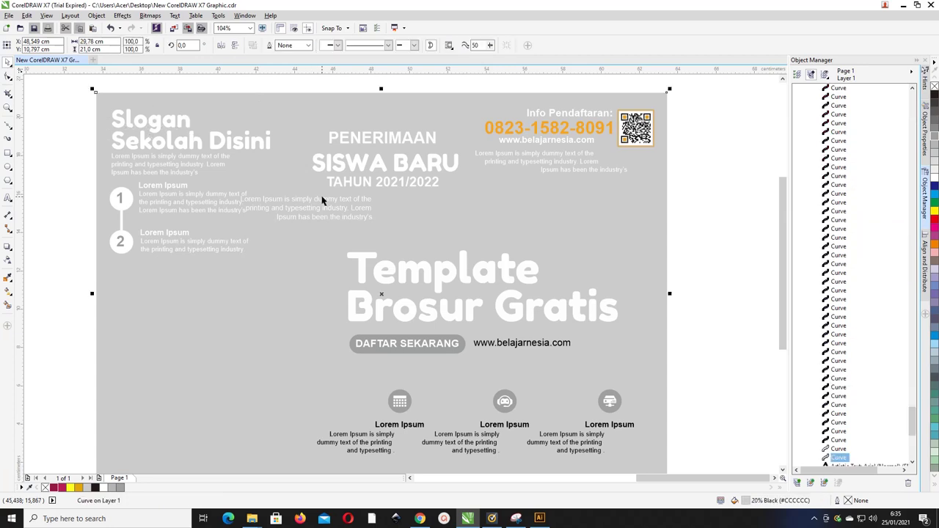
drag(322, 210, 337, 209)
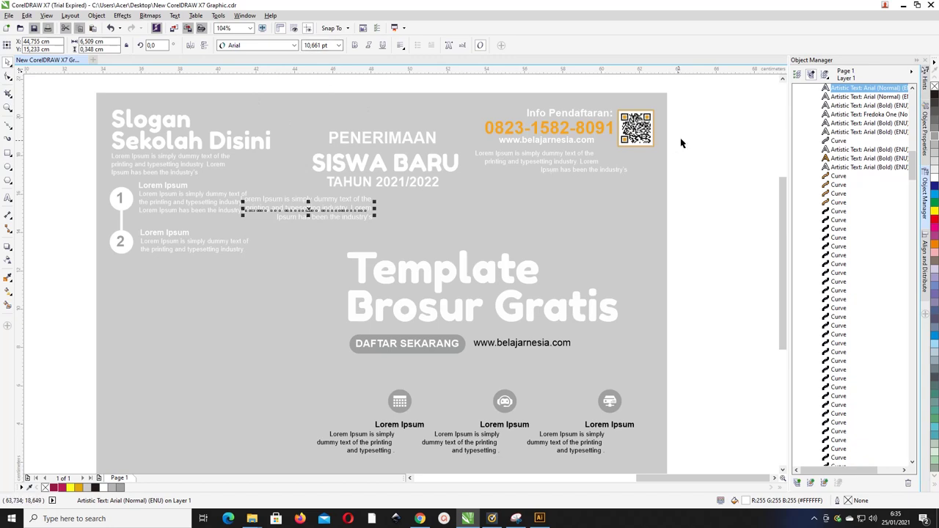
click(640, 136)
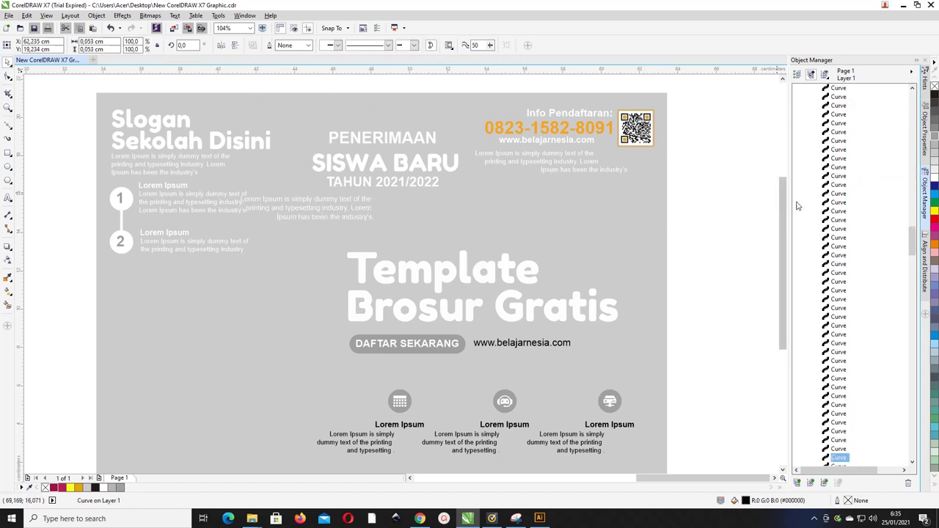
drag(721, 180, 613, 104)
scroll(783, 235, down, 3)
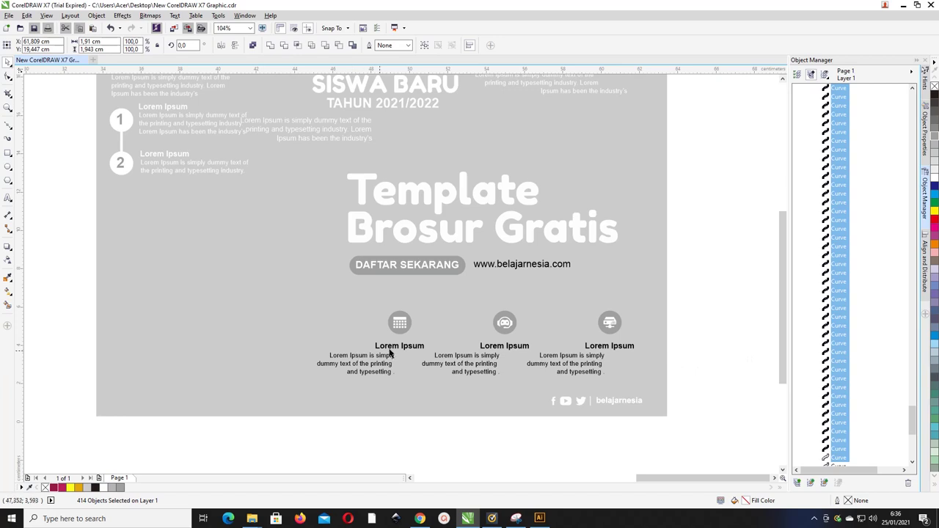
scroll(421, 165, up, 2)
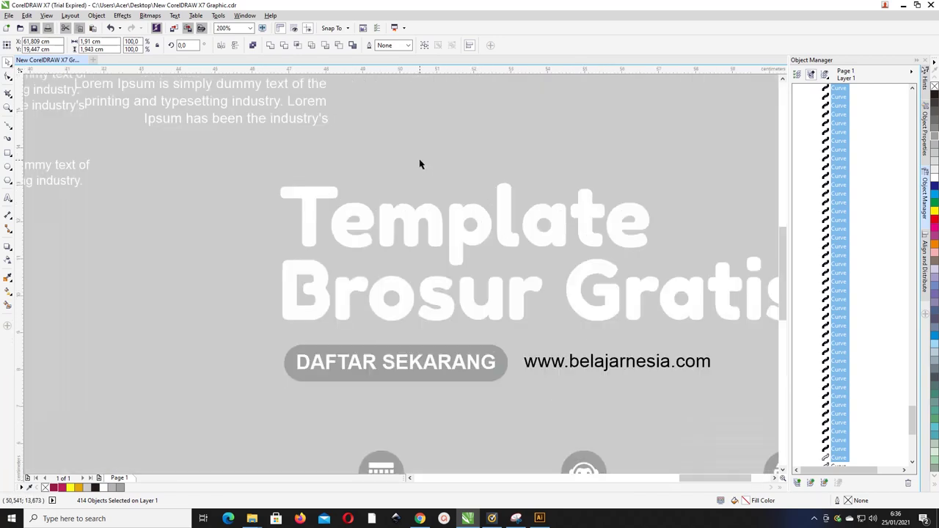
scroll(422, 163, down, 2)
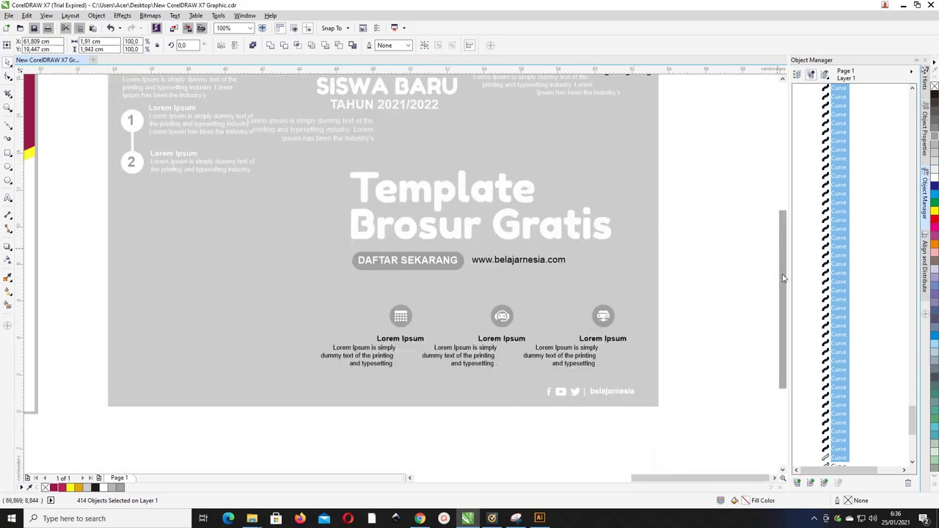
drag(783, 278, 776, 222)
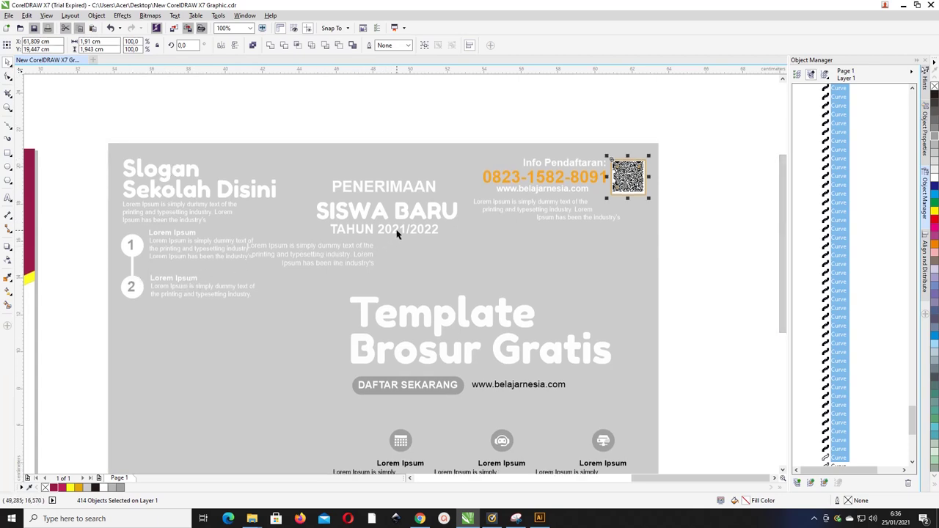
scroll(397, 233, down, 2)
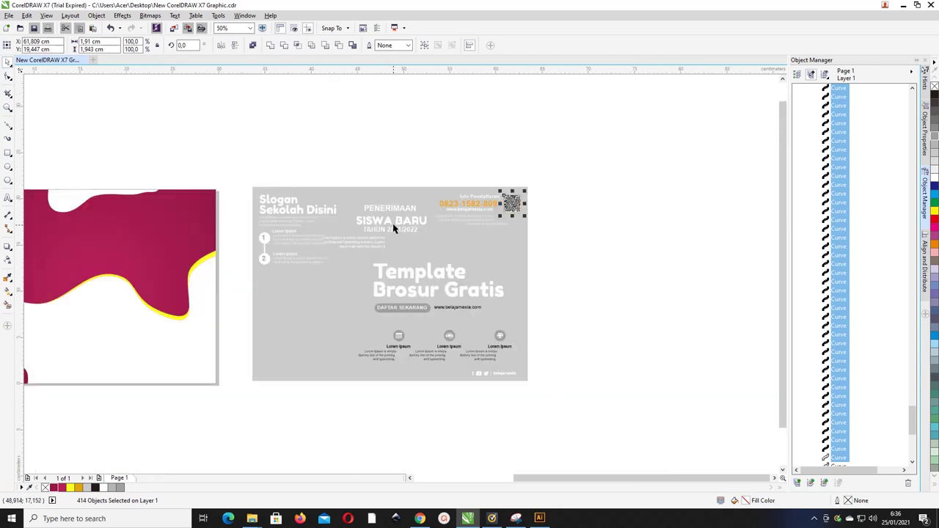
click(347, 178)
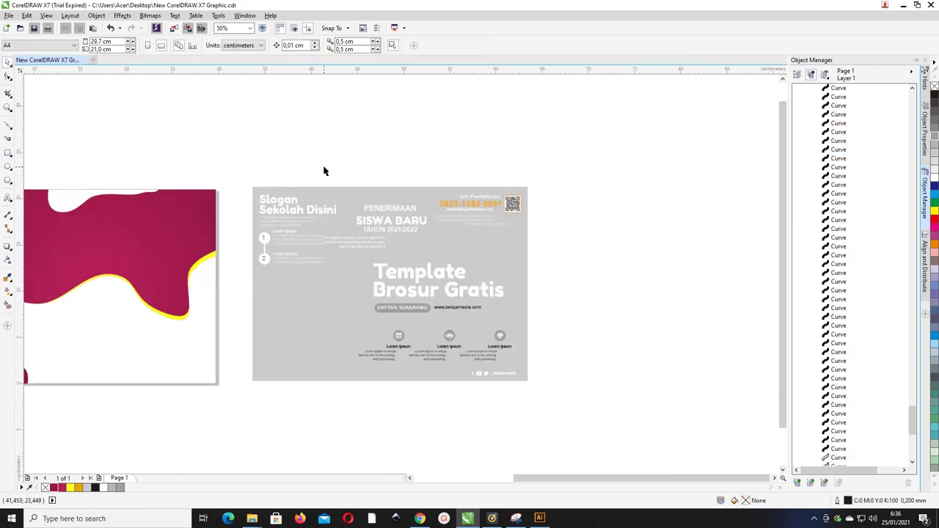
- Centre-align the SISWA BARU heading lines with the paragraph lines below them and shift the block slightly right
drag(323, 167, 430, 262)
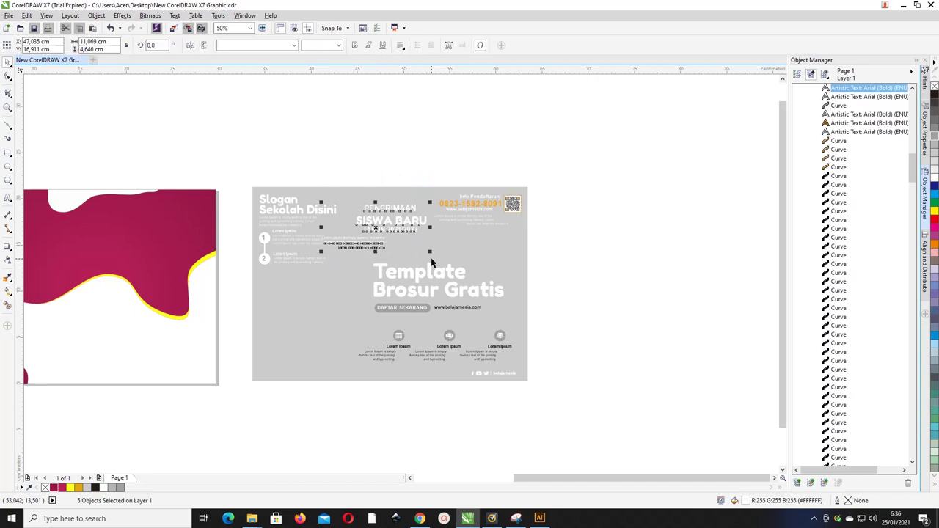
shift+click(353, 238)
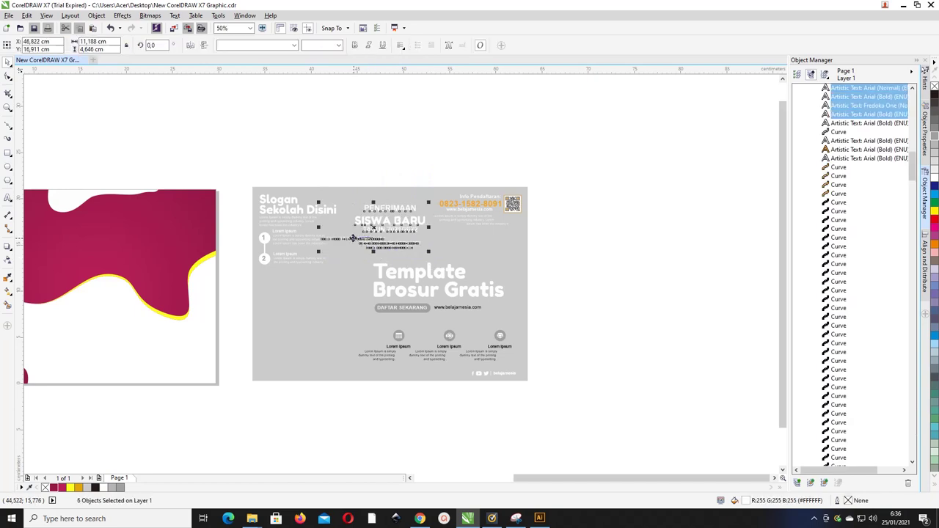
key(c)
drag(355, 227, 396, 227)
click(402, 172)
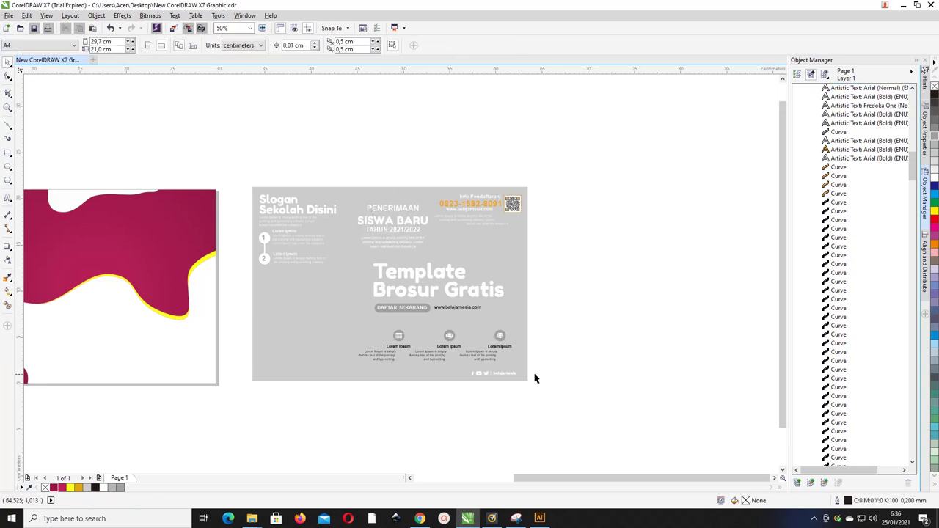
- Move the social media icons and the belajarnesia label into the template's empty lower left area
drag(553, 385, 487, 366)
click(503, 380)
drag(559, 394, 310, 329)
key(ctrl+g)
- Centre-align the icon, heading and text lines of the third feature block and shift the block toward the template's right edge
drag(577, 388, 457, 319)
drag(489, 371, 457, 371)
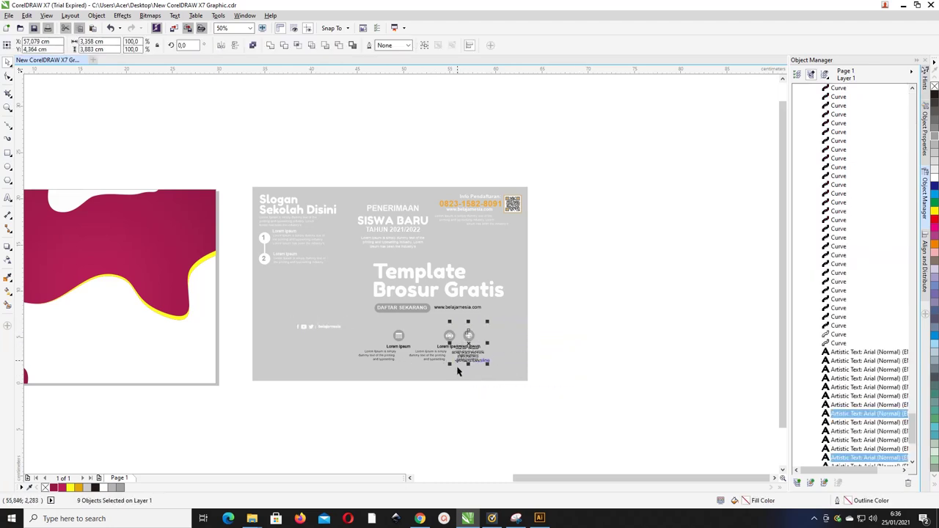
drag(470, 338, 506, 337)
click(466, 403)
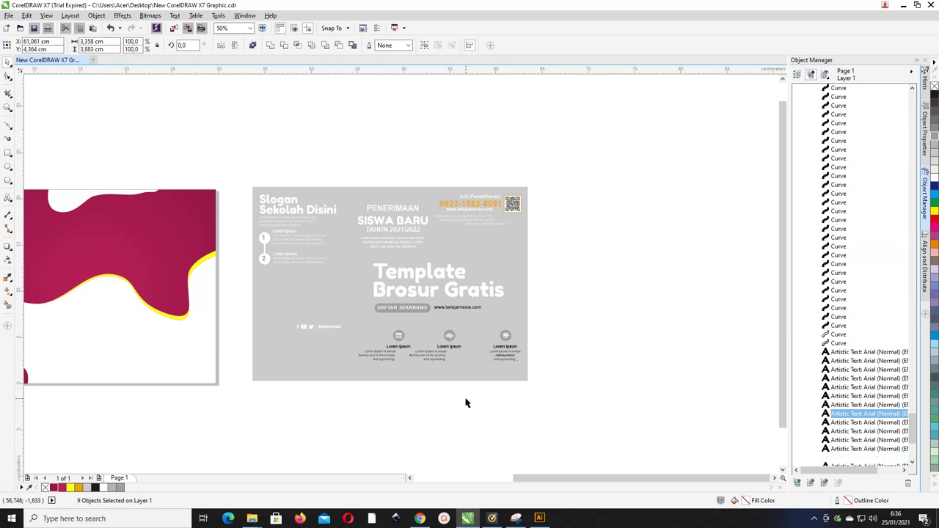
- Centre-align the icon, heading and text lines within each of the other two Lorem Ipsum feature blocks
drag(473, 404, 461, 336)
key(c)
drag(429, 408, 403, 335)
key(c)
click(595, 266)
- Move the Slogan Sekolah Disini block with its numbered list from the grey template onto the brochure's upper left crimson area
scroll(598, 264, down, 1)
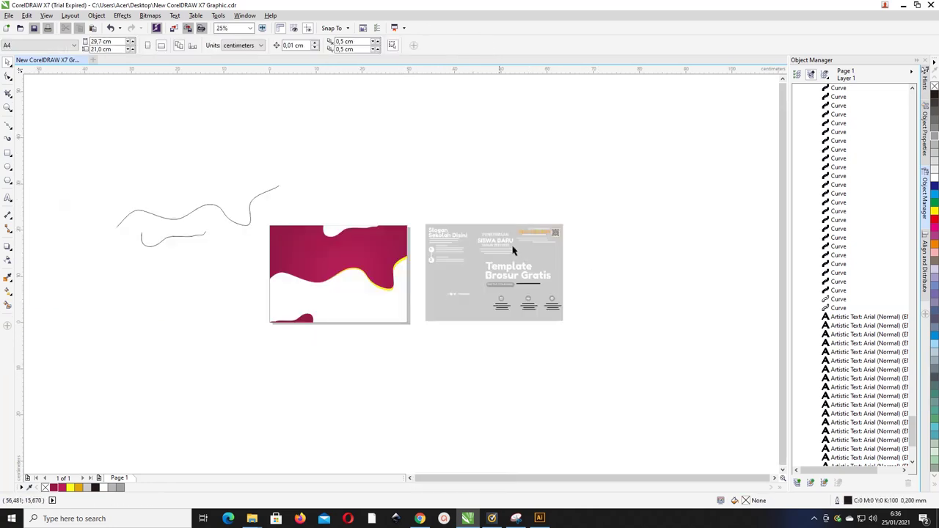
scroll(465, 233, up, 1)
drag(371, 203, 475, 313)
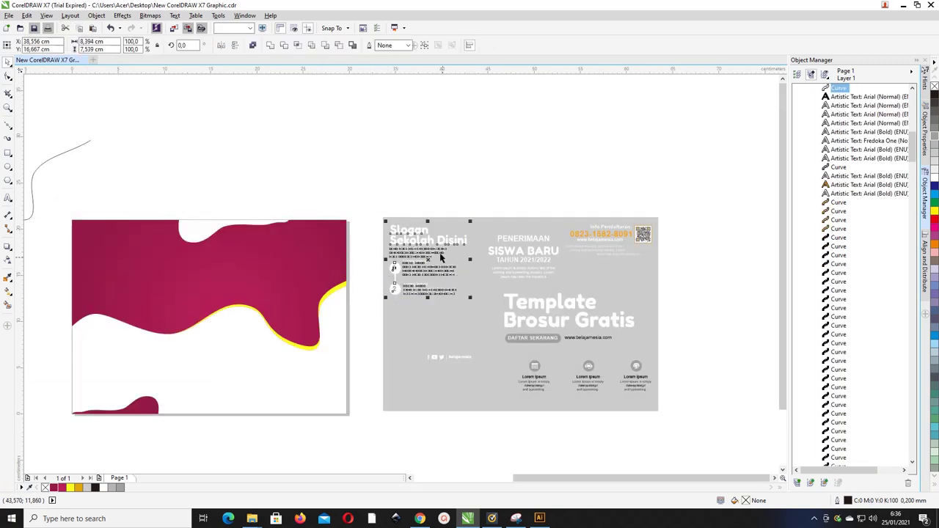
drag(415, 243, 124, 244)
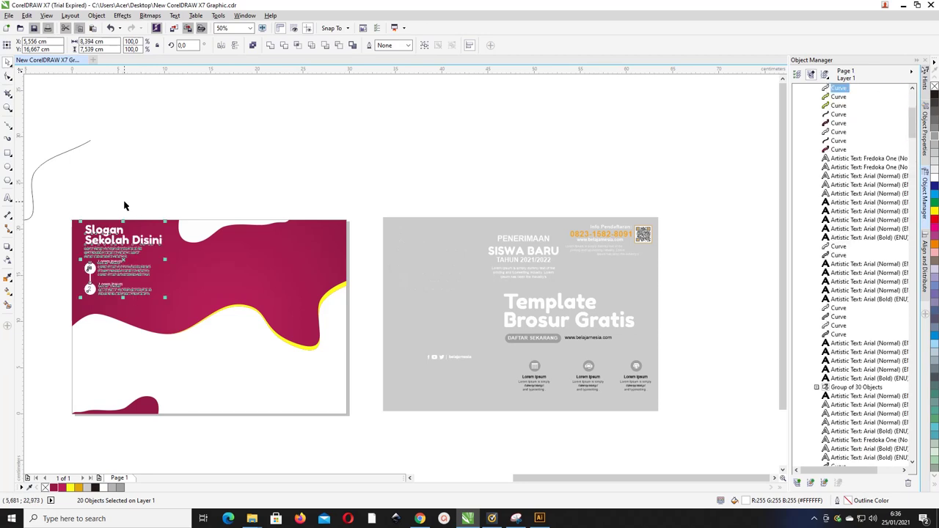
click(124, 205)
- Recolour the numerals 1 and 2 in the white circles to the dark crimson of the document palette
scroll(74, 289, up, 1)
click(112, 246)
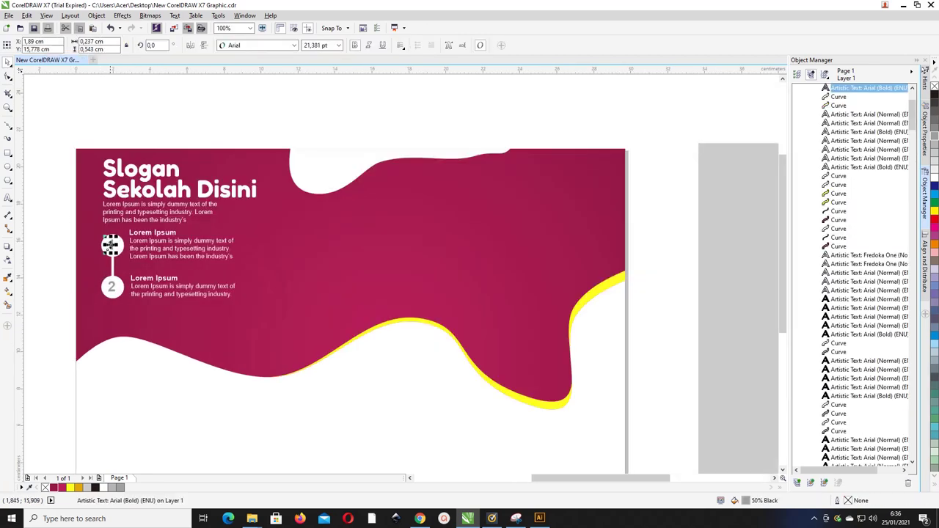
shift+click(111, 289)
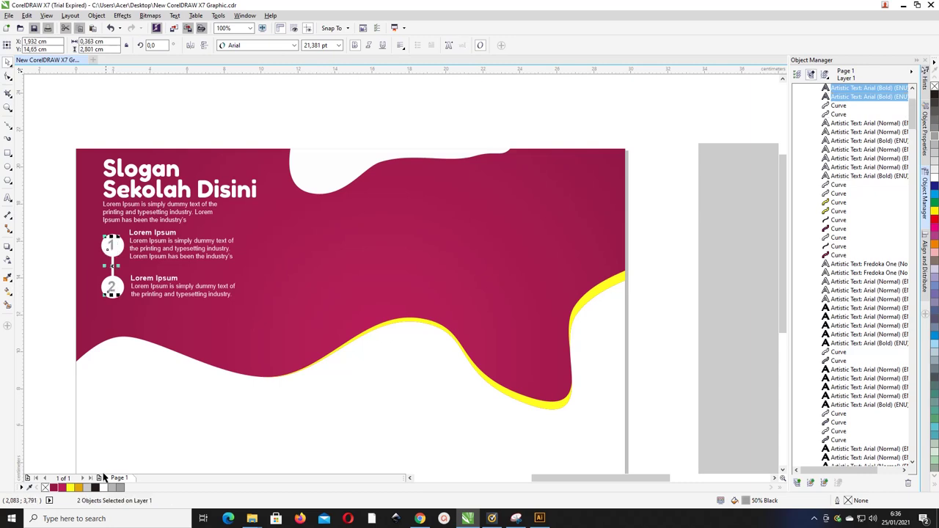
click(53, 487)
click(37, 333)
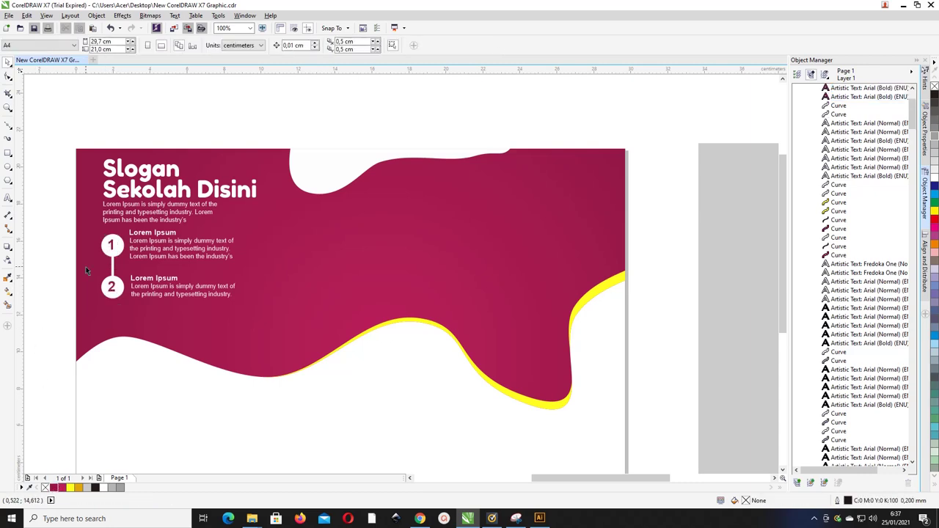
- Move the PENERIMAAN SISWA BARU heading block with its paragraph onto the middle of the brochure's crimson area
scroll(85, 267, down, 1)
drag(446, 180, 579, 283)
drag(547, 231, 250, 243)
- Move the Info Pendaftaran contact block and QR code from the template to the brochure's upper right corner
drag(364, 168, 707, 424)
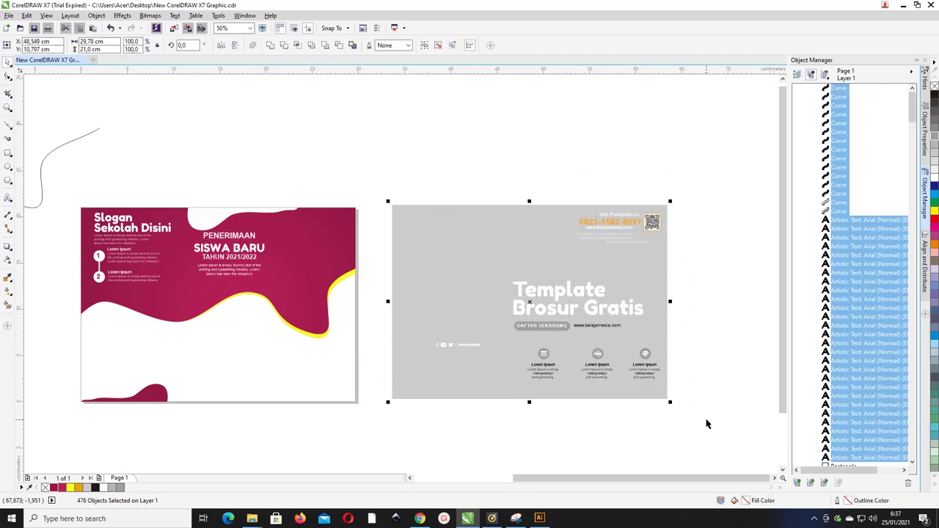
click(706, 264)
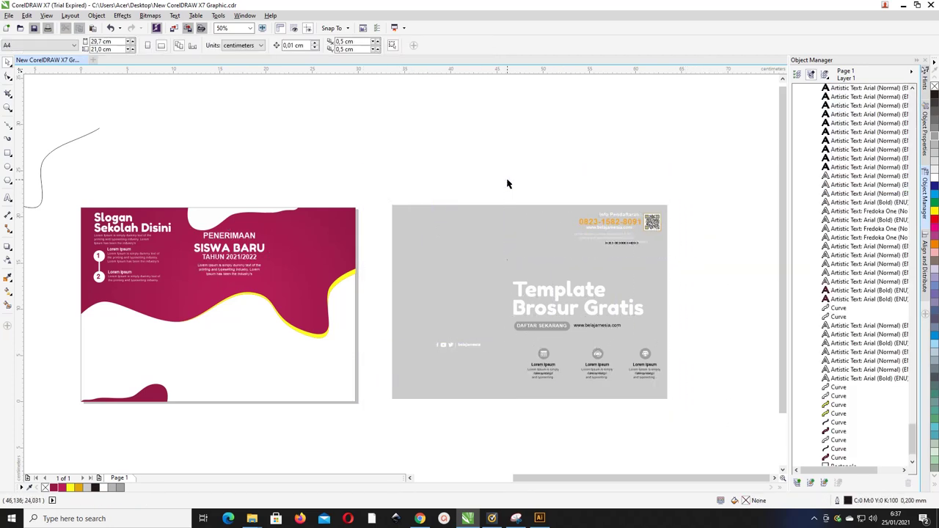
click(648, 225)
drag(648, 225, 340, 223)
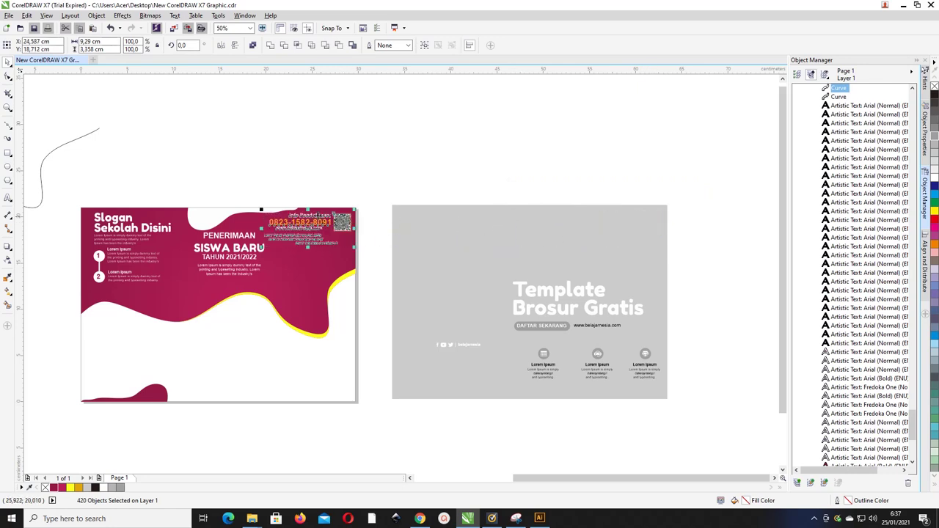
scroll(308, 245, up, 2)
click(330, 133)
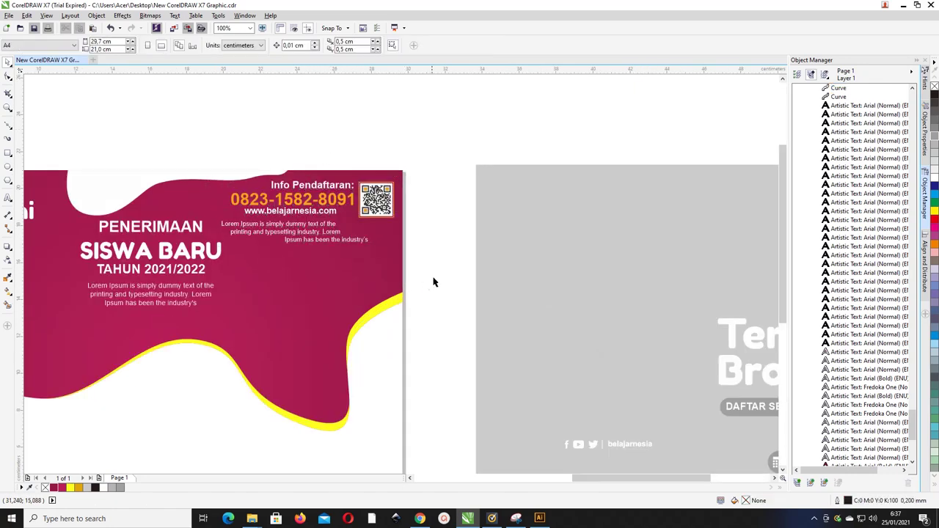
- Right-align the three paragraph lines below the web address and shift them slightly right under the contact block
drag(434, 279, 206, 216)
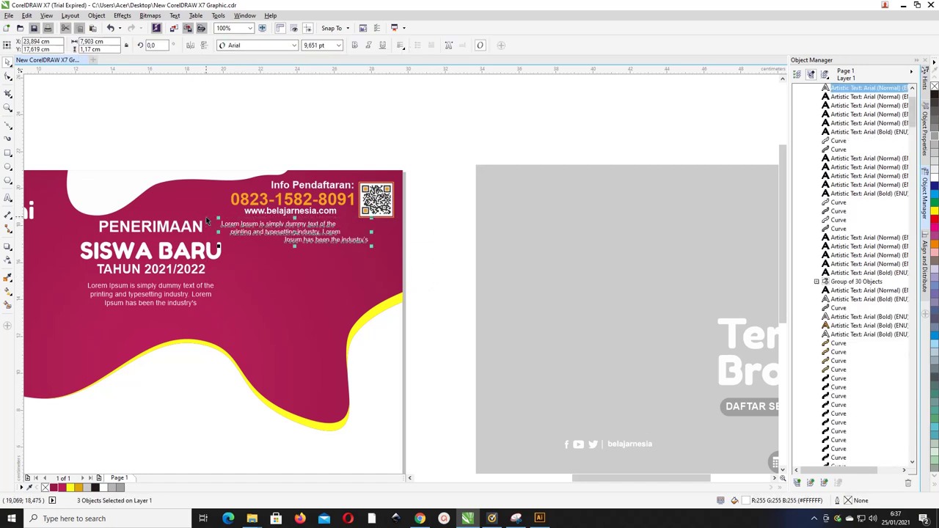
key(r)
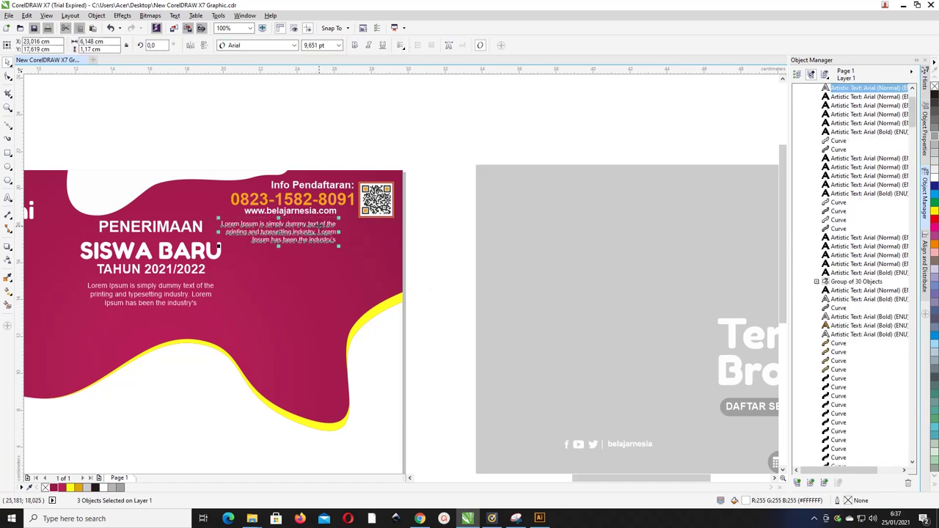
drag(321, 224, 333, 226)
click(449, 145)
scroll(396, 195, down, 1)
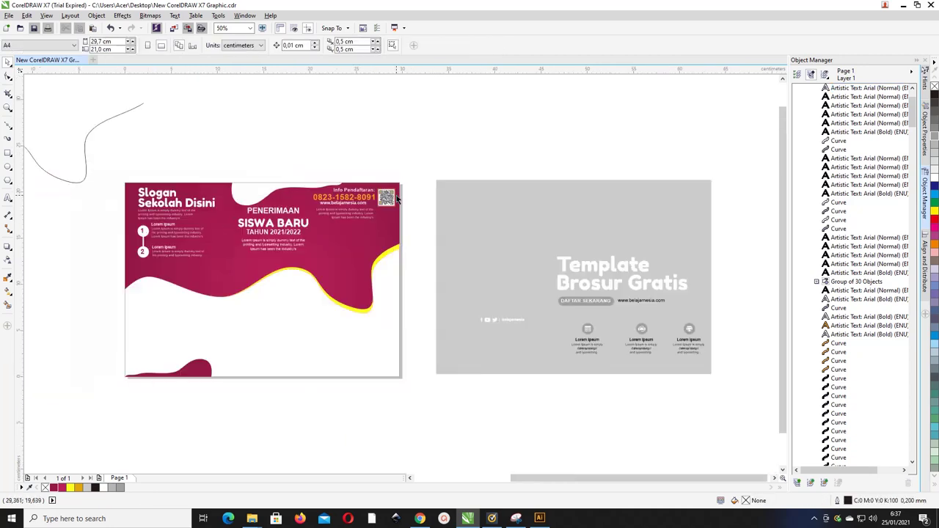
- Move the three Lorem Ipsum feature blocks to the brochure's lower right and delete the stray OLOR SIT AMET letters above them
drag(759, 389, 271, 347)
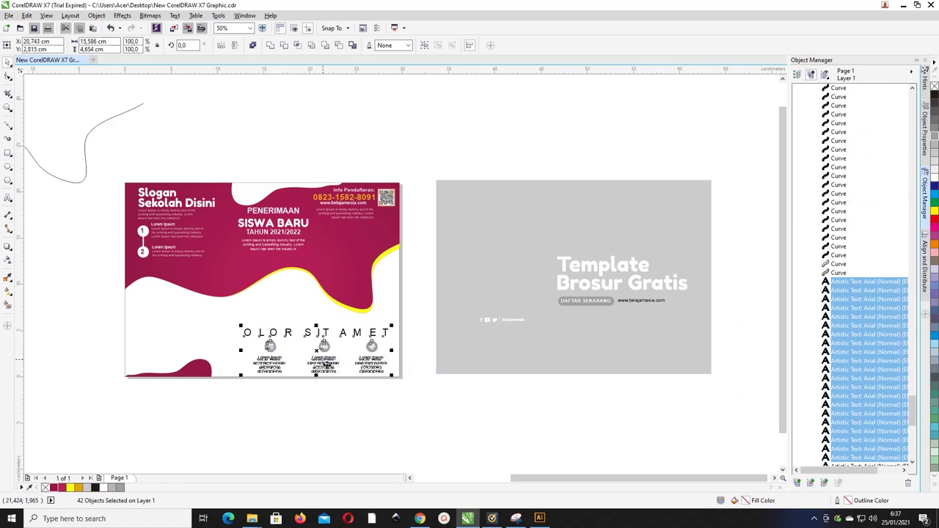
drag(373, 347, 376, 351)
click(387, 334)
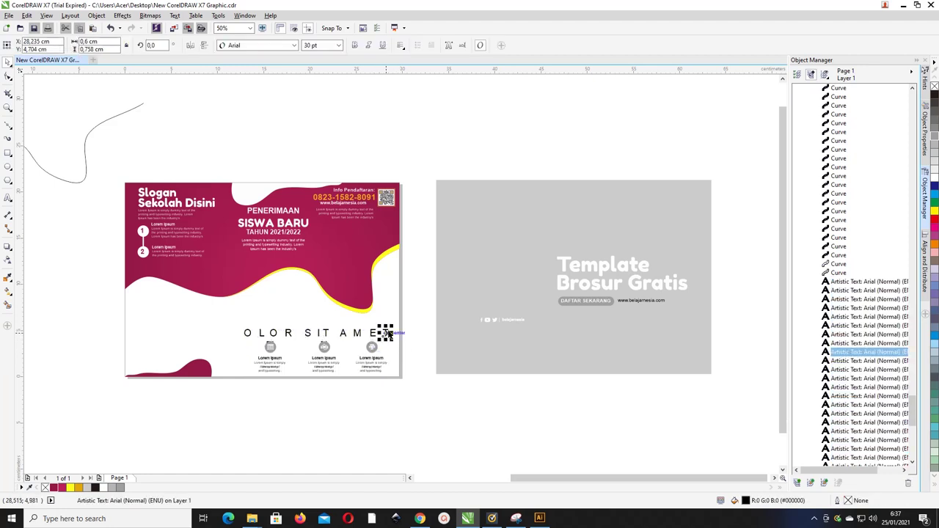
drag(420, 310, 217, 345)
key(Delete)
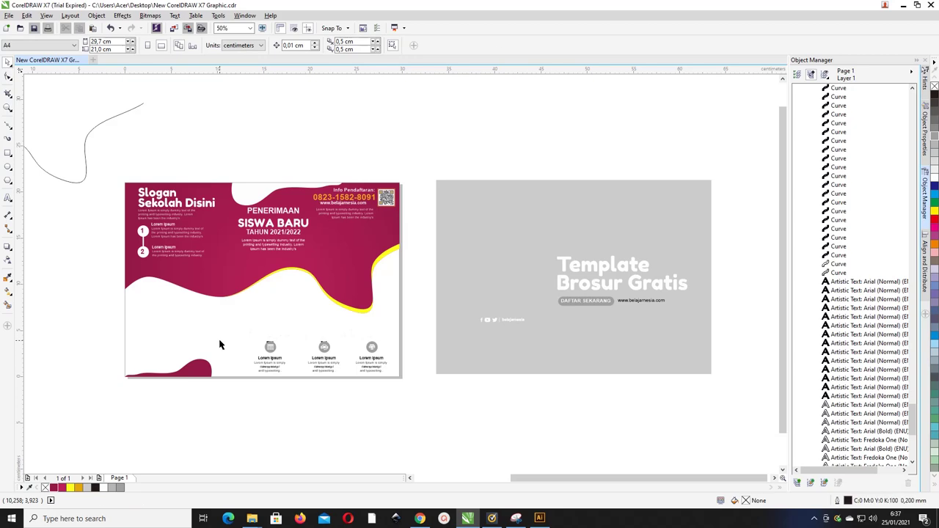
- Delete the stray black letter protruding from behind the calendar icon
scroll(218, 345, up, 3)
click(210, 364)
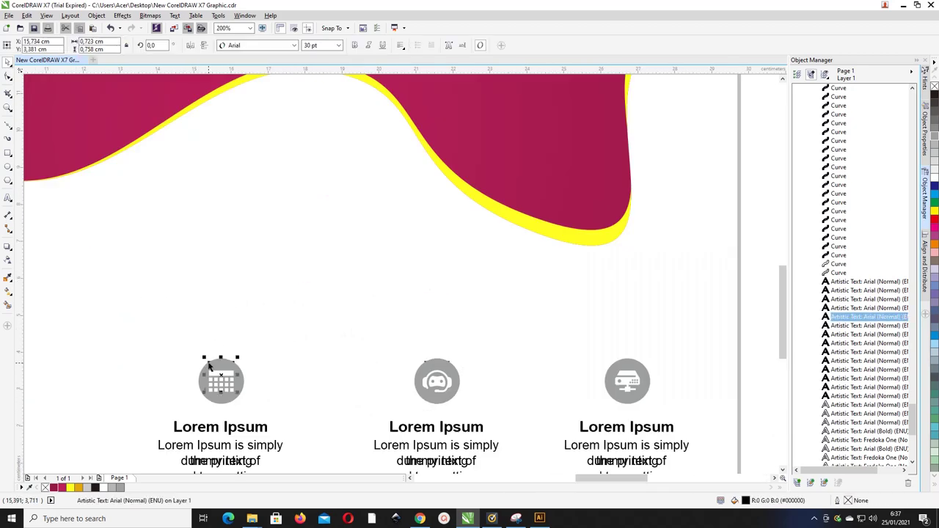
key(Delete)
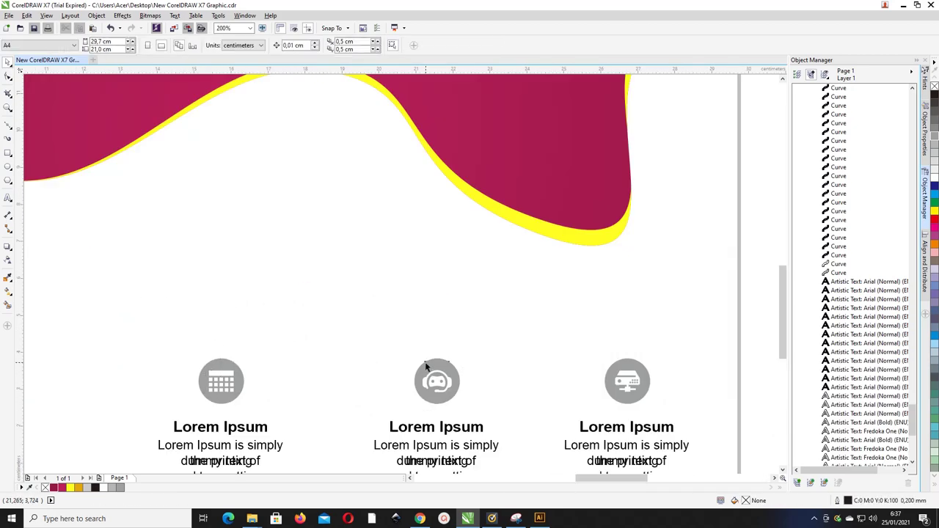
- Shift the headset icon's grey circle aside and delete the stray black letter hidden behind it
click(426, 364)
click(425, 364)
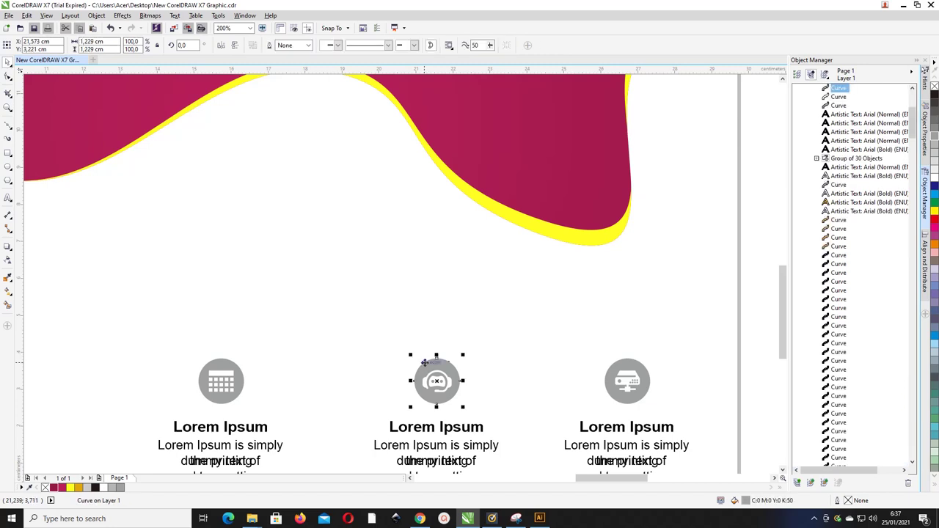
scroll(426, 363, up, 1)
drag(433, 370, 458, 371)
click(435, 366)
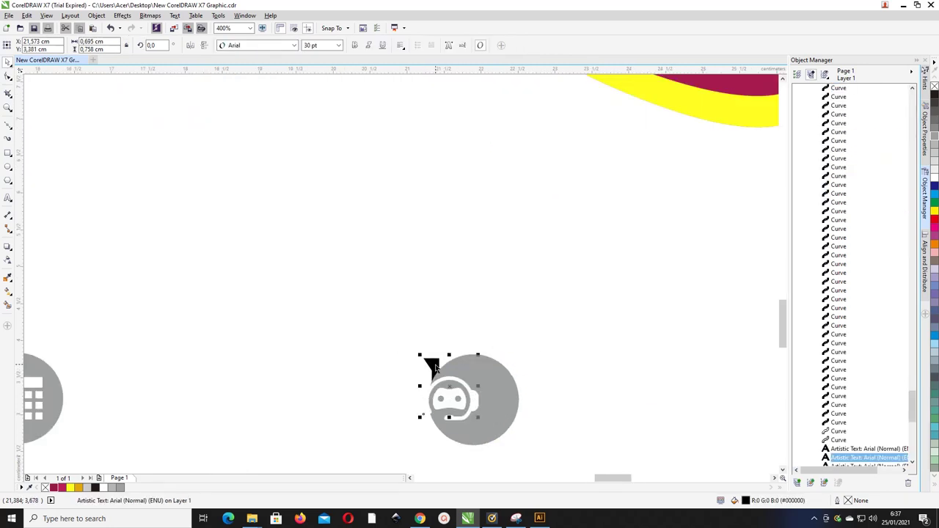
key(Delete)
click(435, 365)
key(Escape)
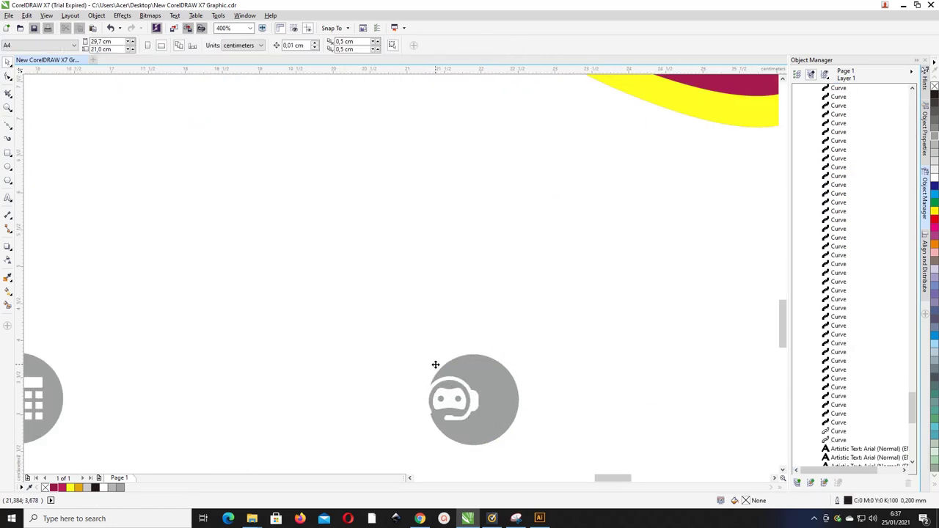
- Re-centre the grey circle on the headset icon and align both with the Lorem Ipsum heading below
scroll(431, 367, down, 1)
click(455, 379)
shift+click(457, 378)
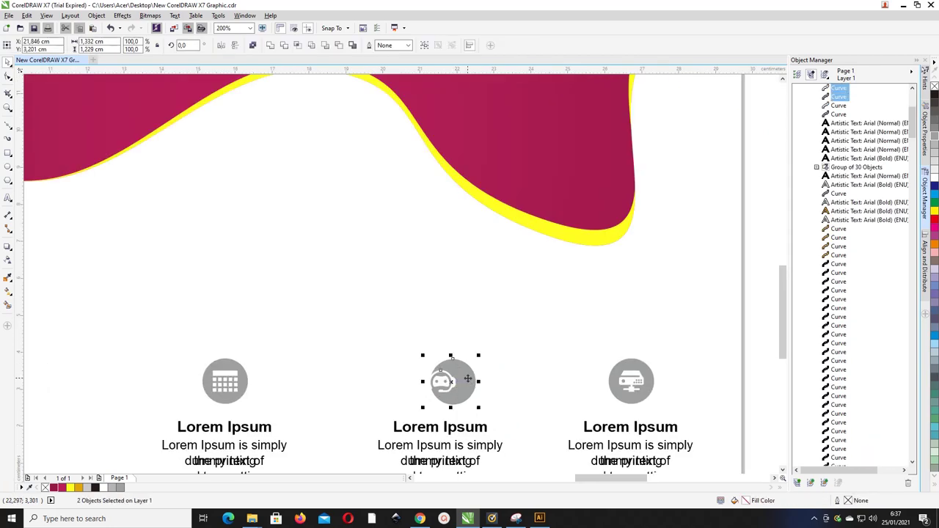
shift+click(427, 428)
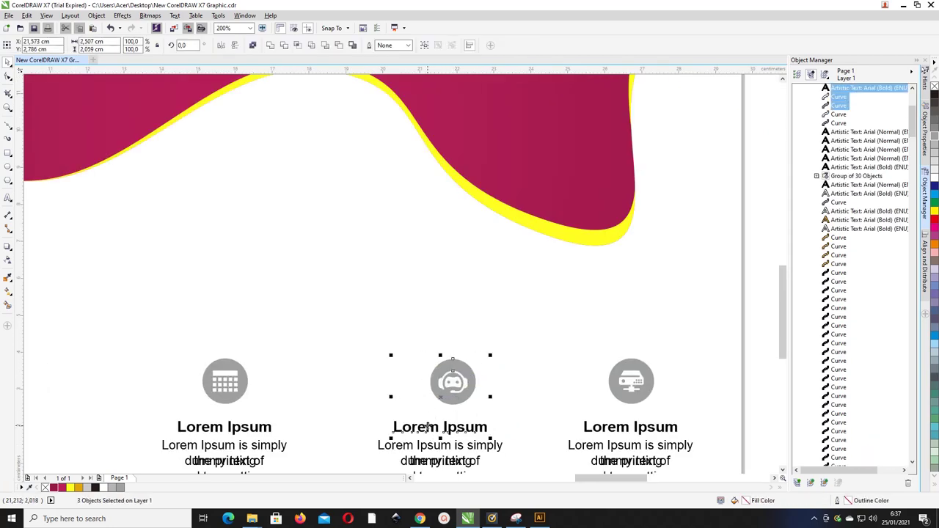
scroll(414, 370, down, 1)
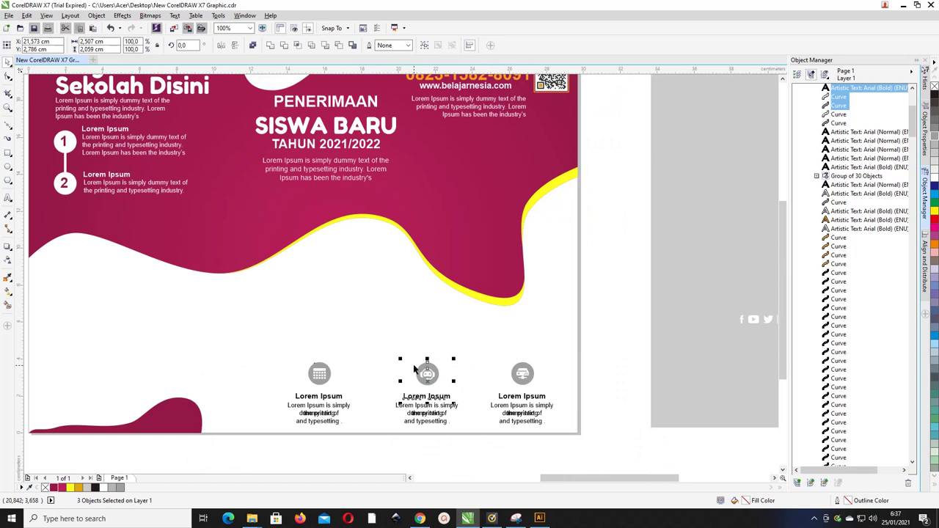
click(461, 442)
- Delete the overlapping "the printing" text line from each of the three feature blocks
click(444, 414)
drag(443, 413, 401, 417)
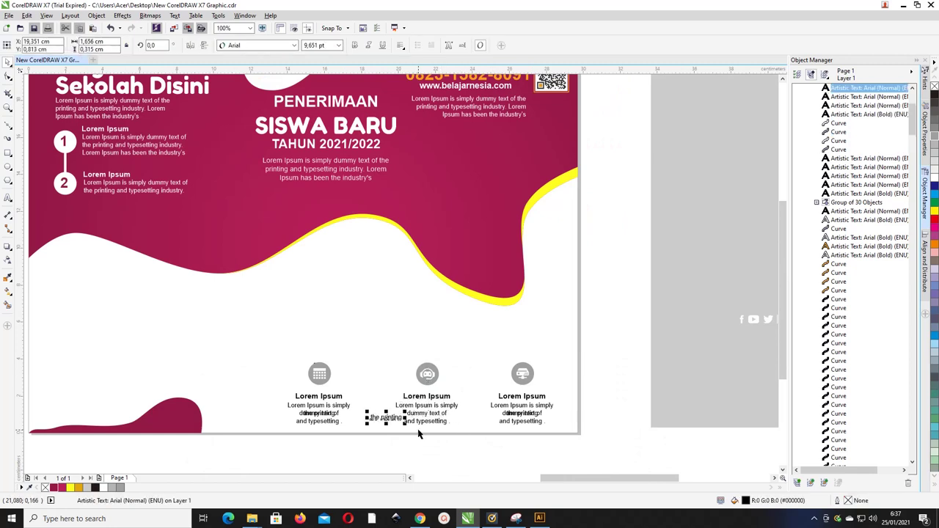
key(Delete)
click(323, 413)
key(Delete)
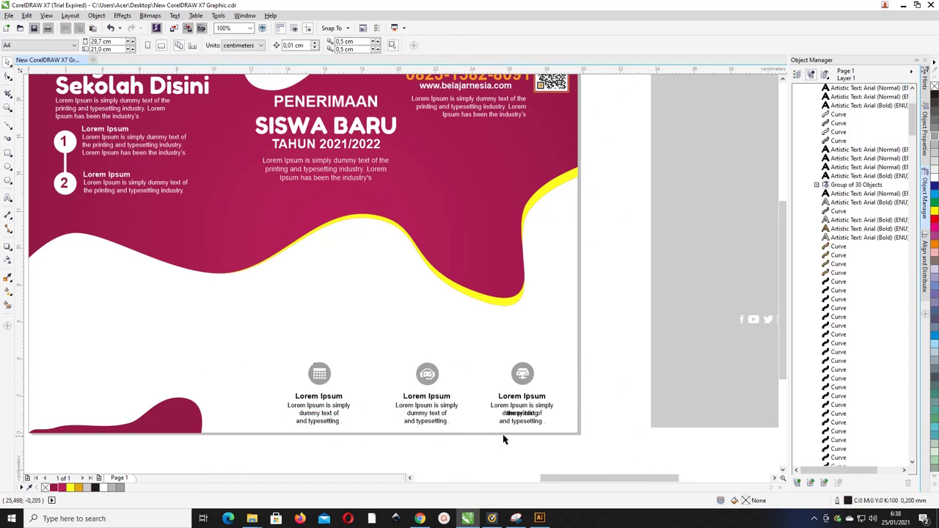
click(522, 416)
key(Delete)
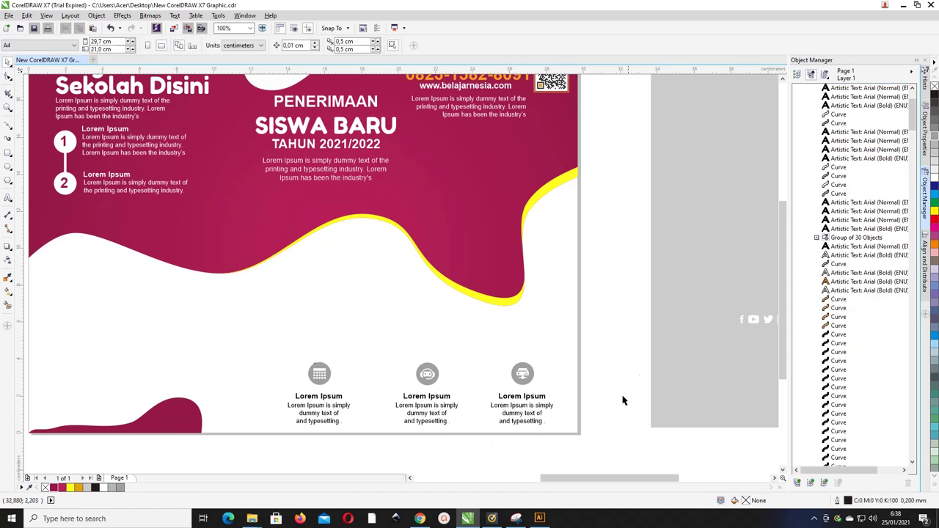
- Shift the calendar icon's grey circle aside and delete the remaining stray letters hidden behind it
double_click(328, 366)
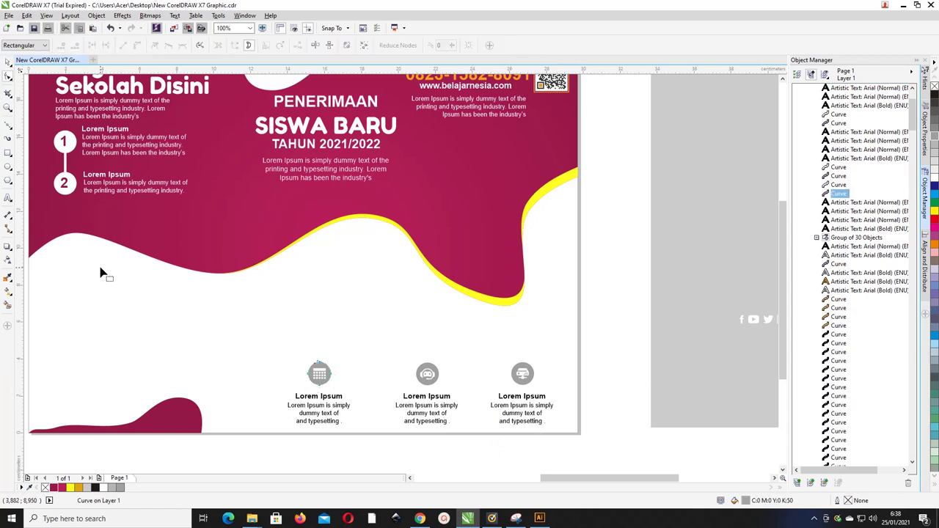
click(7, 63)
scroll(313, 307, up, 1)
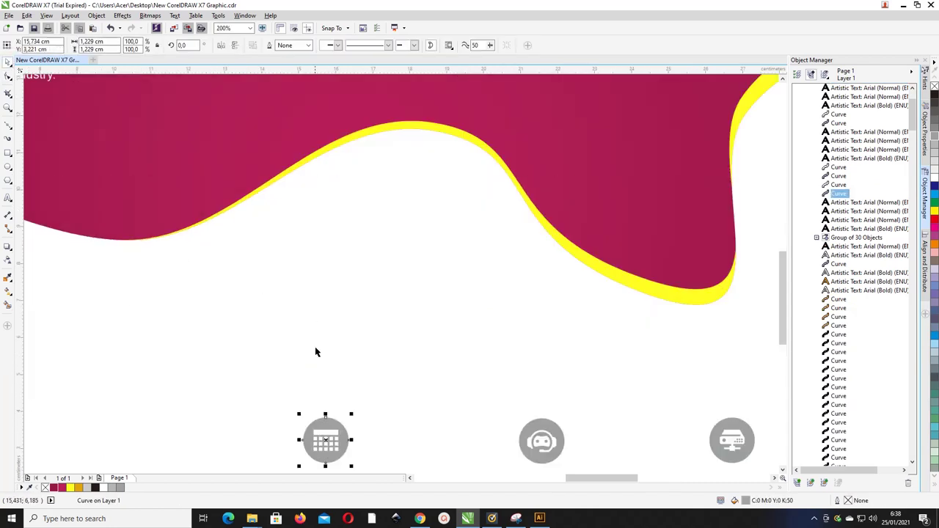
drag(332, 436, 355, 436)
click(319, 429)
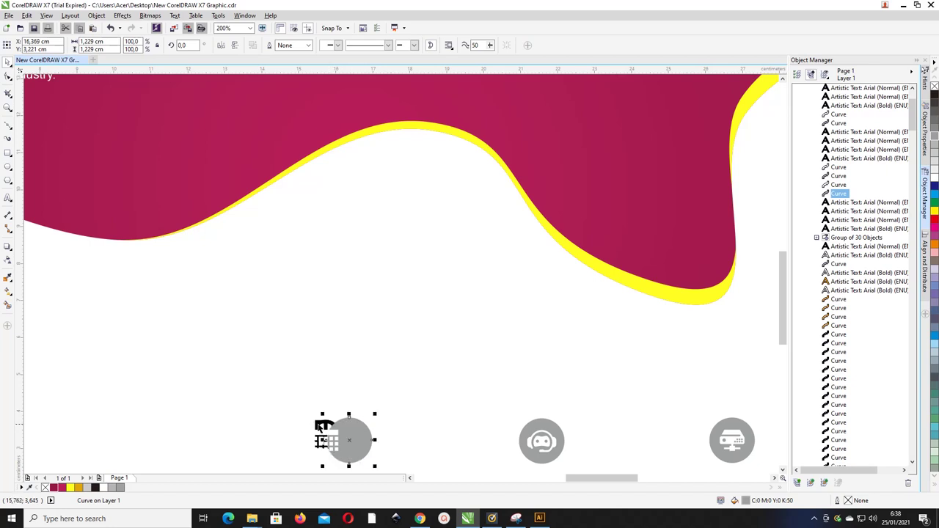
key(Delete)
click(316, 423)
key(Delete)
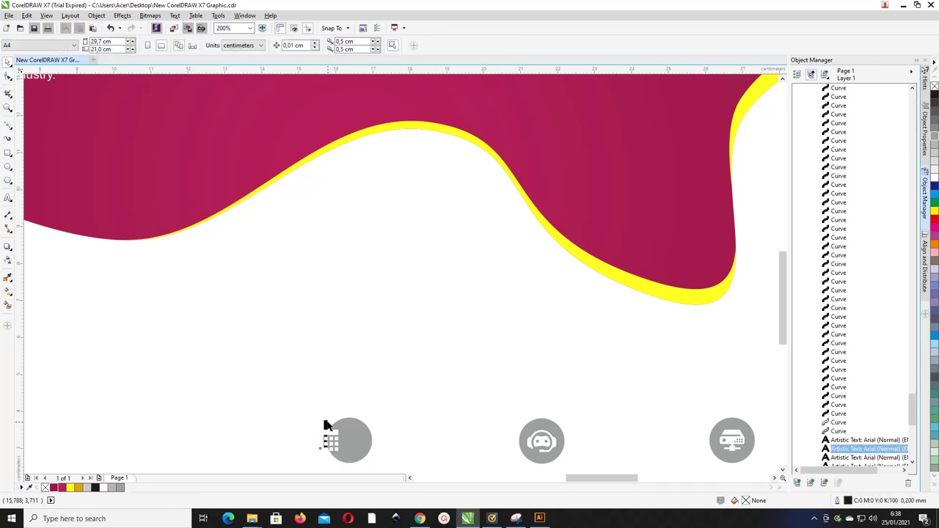
click(327, 425)
key(Delete)
- Re-centre the grey circle on the white calendar icon of the first feature block
click(331, 433)
drag(354, 440, 330, 438)
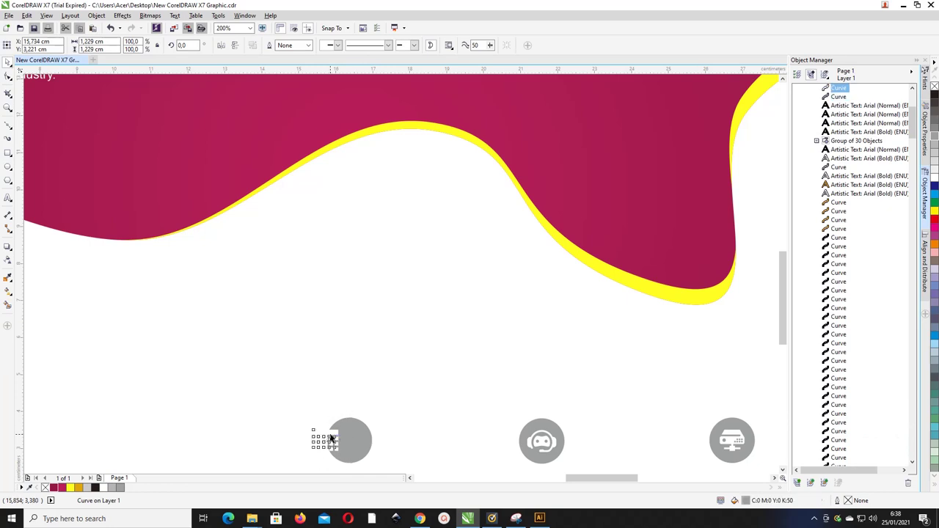
click(352, 436)
click(328, 432)
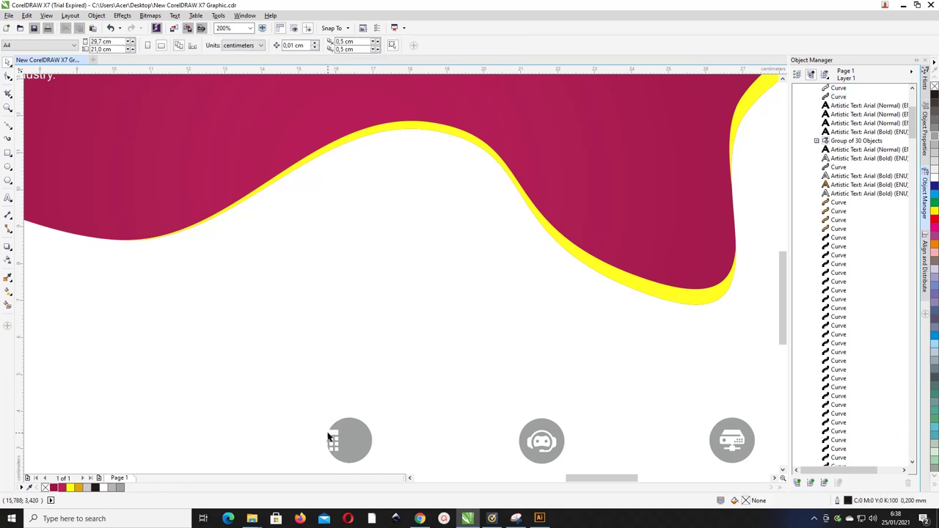
click(329, 437)
click(345, 433)
shift+click(321, 431)
key(c)
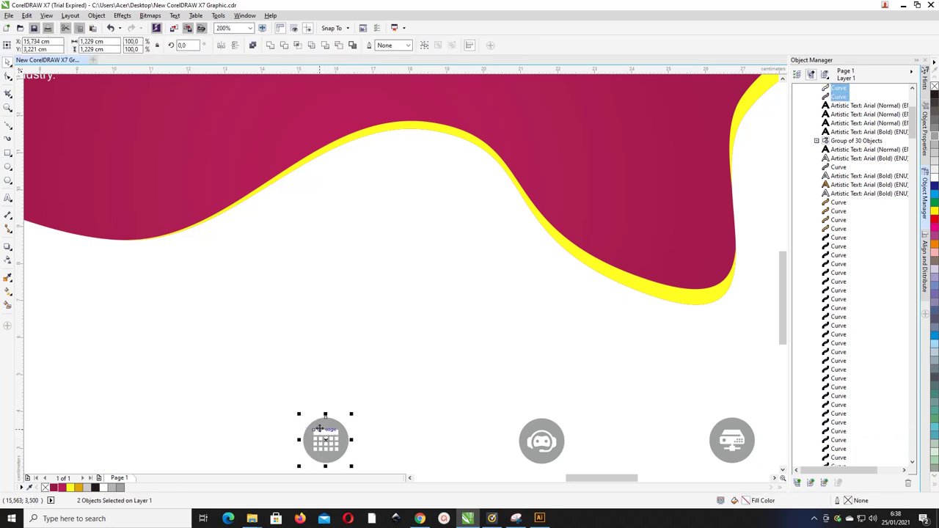
click(298, 377)
- Fill the grey circles behind the calendar, headset and third feature icons with the crimson R147 G24 B70
scroll(322, 399, down, 2)
click(317, 402)
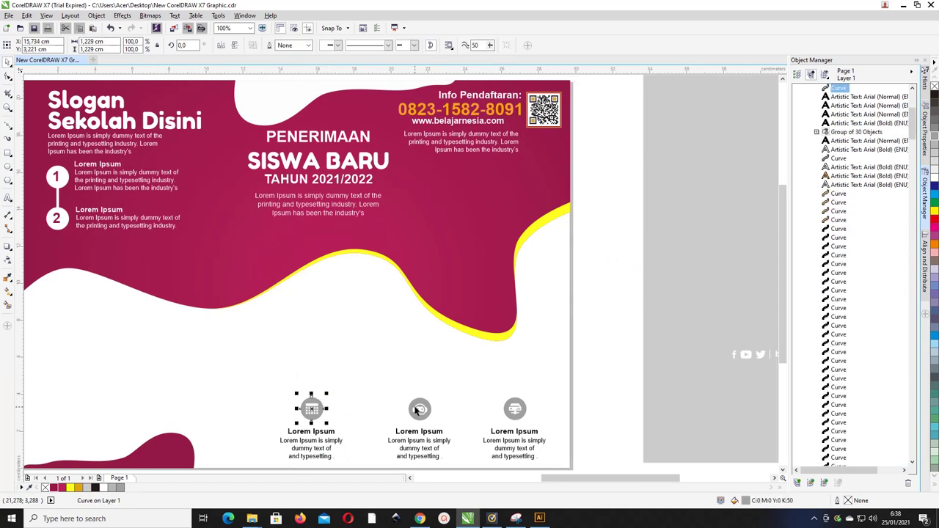
shift+click(420, 405)
shift+click(515, 405)
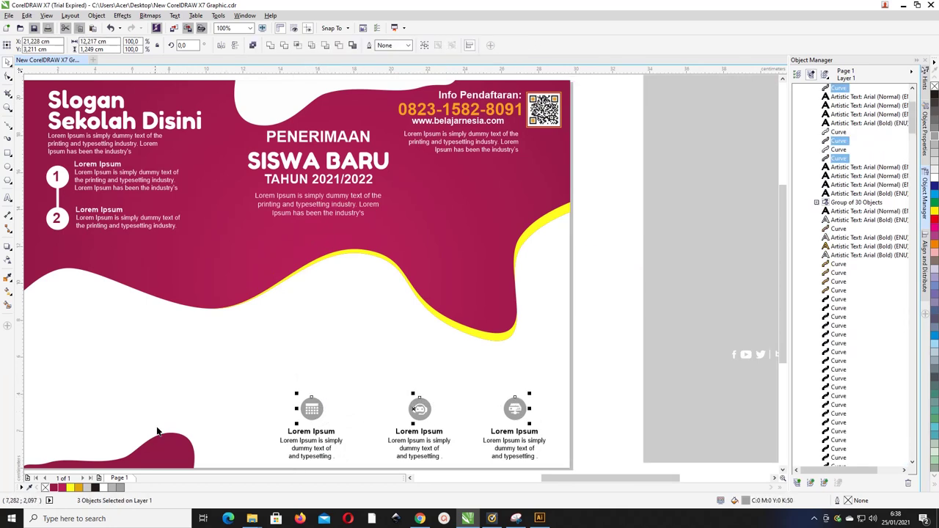
click(63, 488)
click(598, 332)
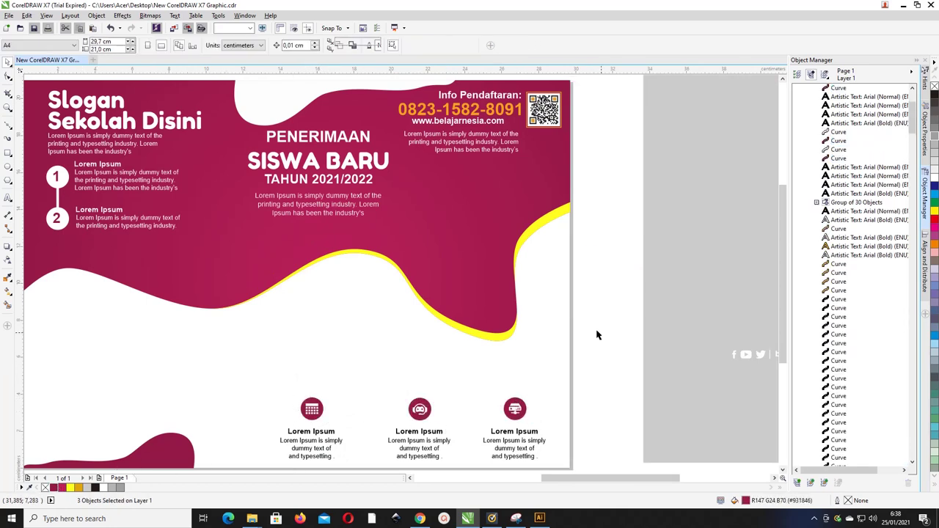
- Place the social-media icon line with "belajarnesia" in crimson below the feature blocks and delete the stray letter D beside the page
scroll(546, 312, down, 2)
drag(600, 414, 348, 321)
drag(429, 358, 429, 343)
drag(741, 408, 563, 374)
drag(590, 423, 478, 379)
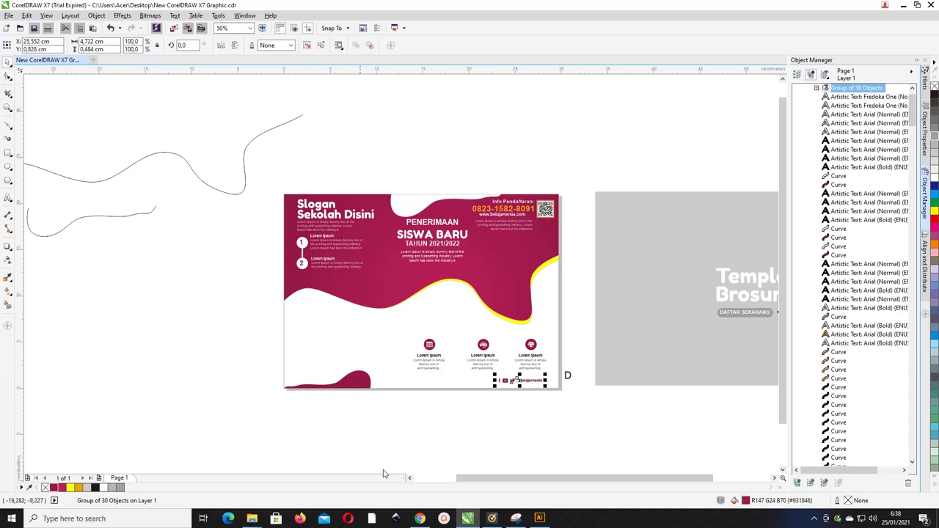
drag(589, 416, 561, 359)
click(561, 359)
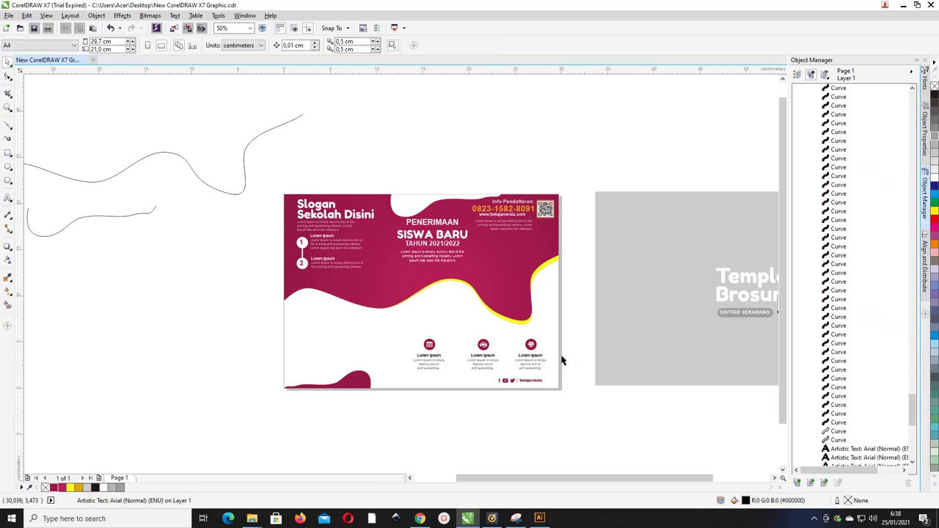
- Move the "Template Brosur Gratis" title with its DAFTAR SEKARANG button and web address from the grey template to above the feature blocks
scroll(542, 332, down, 2)
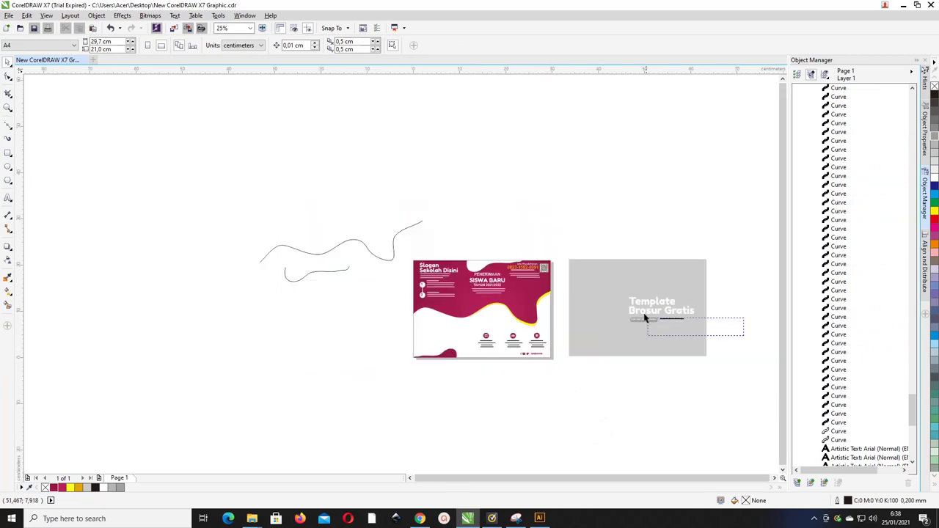
drag(645, 317, 484, 324)
scroll(521, 330, up, 1)
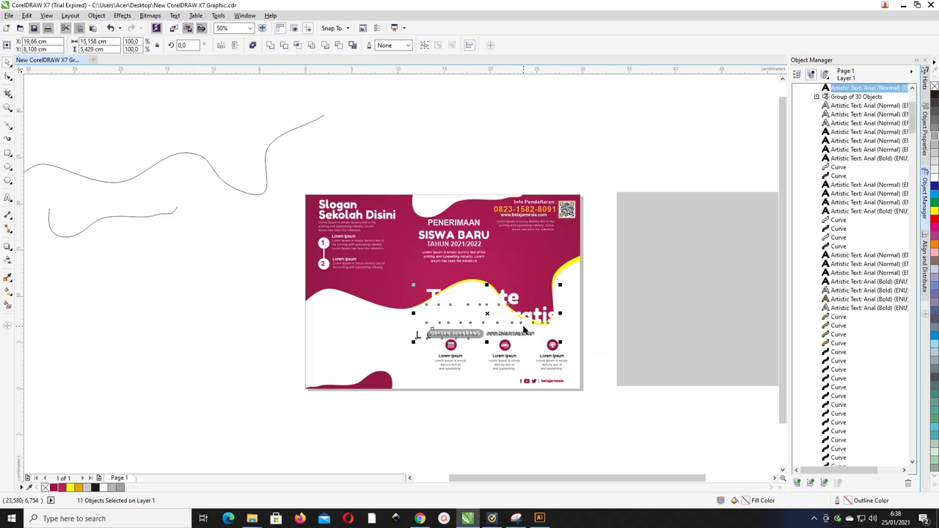
drag(505, 302, 503, 294)
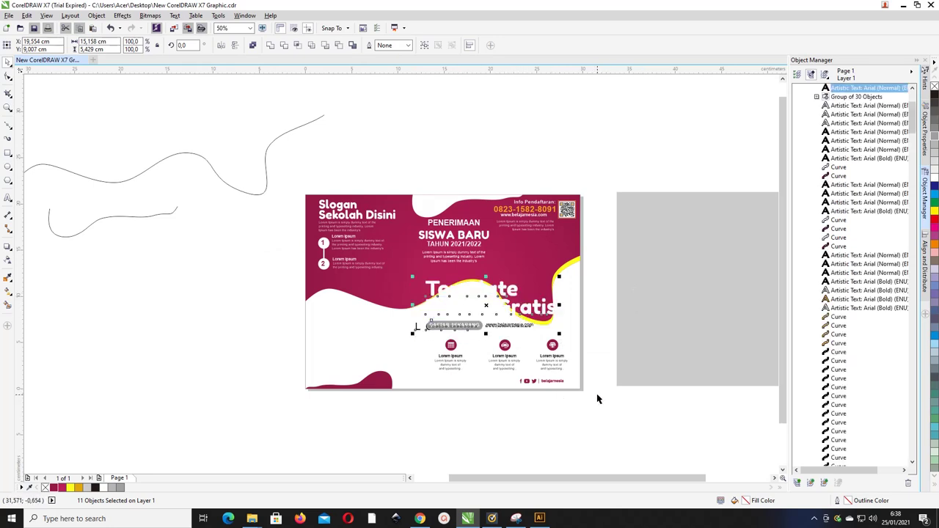
- Fill both title lines, "Template" and "Brosur Gratis", with the crimson R147 G24 B70
click(587, 328)
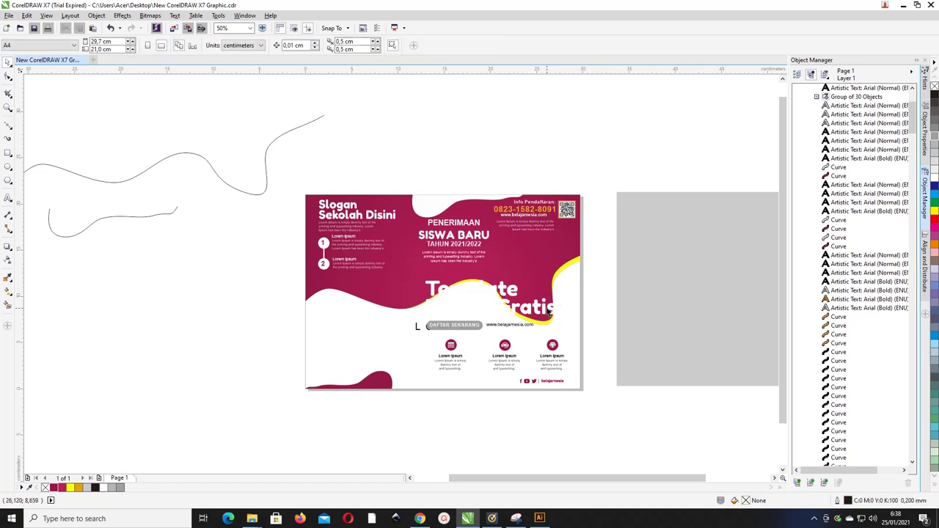
click(546, 311)
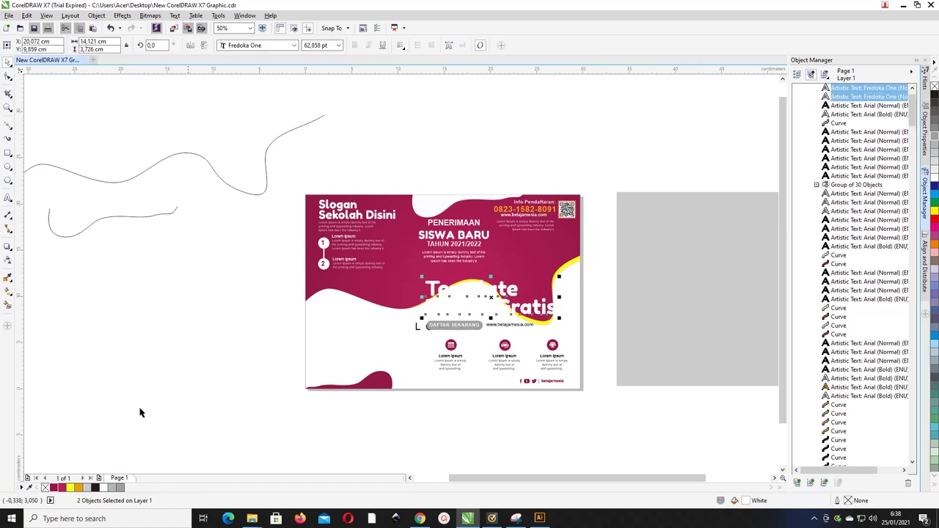
click(54, 488)
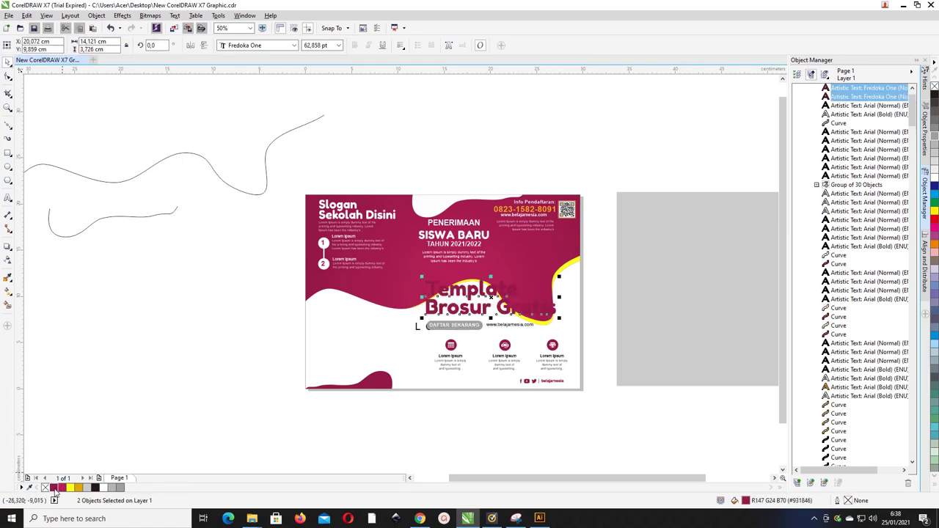
- Delete the stray letter L beside the DAFTAR SEKARANG button and the letter partly hidden behind its left end
click(418, 327)
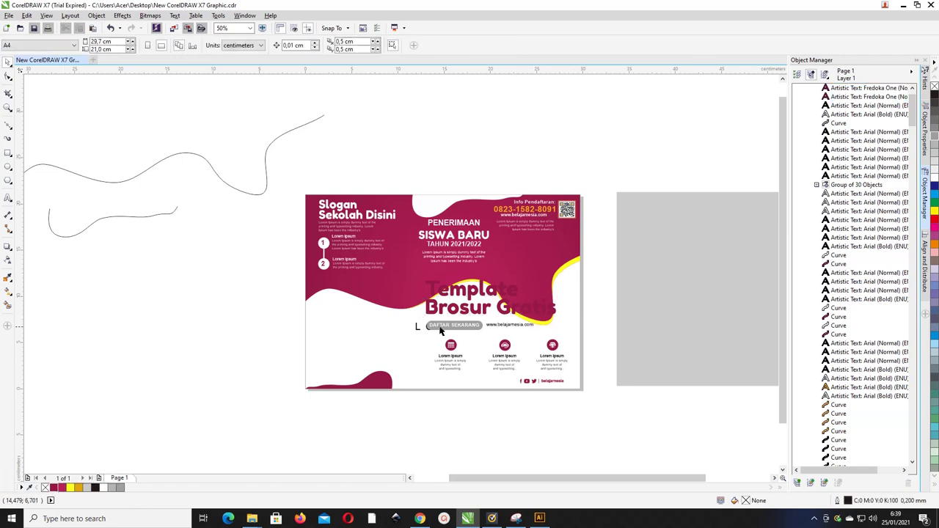
key(Delete)
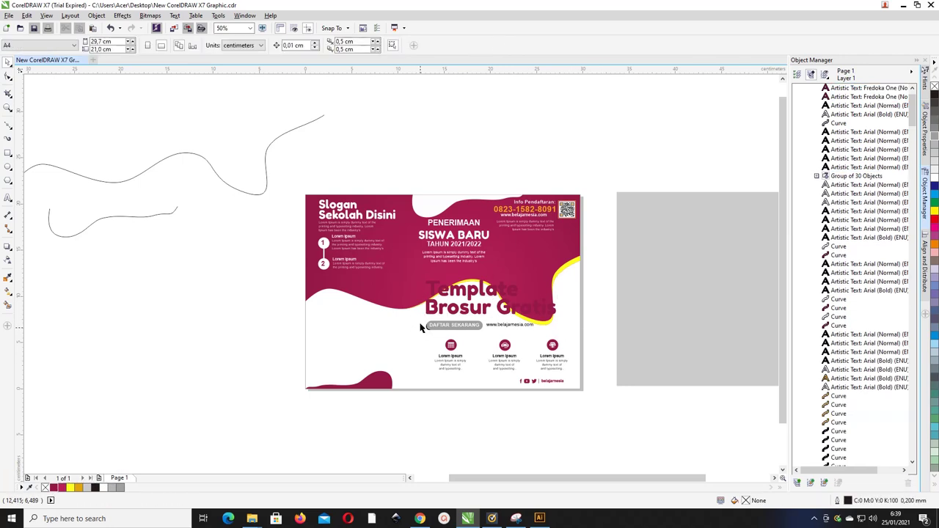
drag(264, 307, 448, 346)
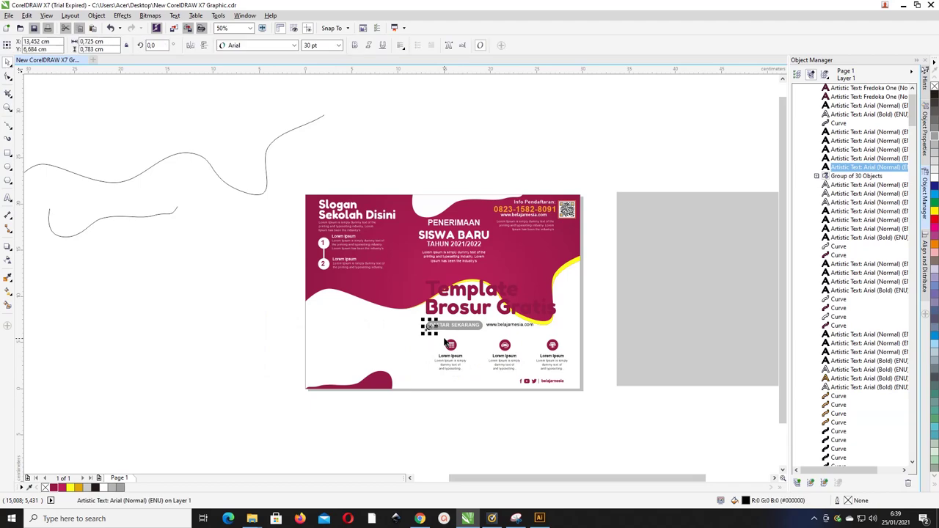
key(Delete)
- Shift the grey button shape up off its text and delete the stray letters R, E and M behind it
scroll(509, 327, up, 2)
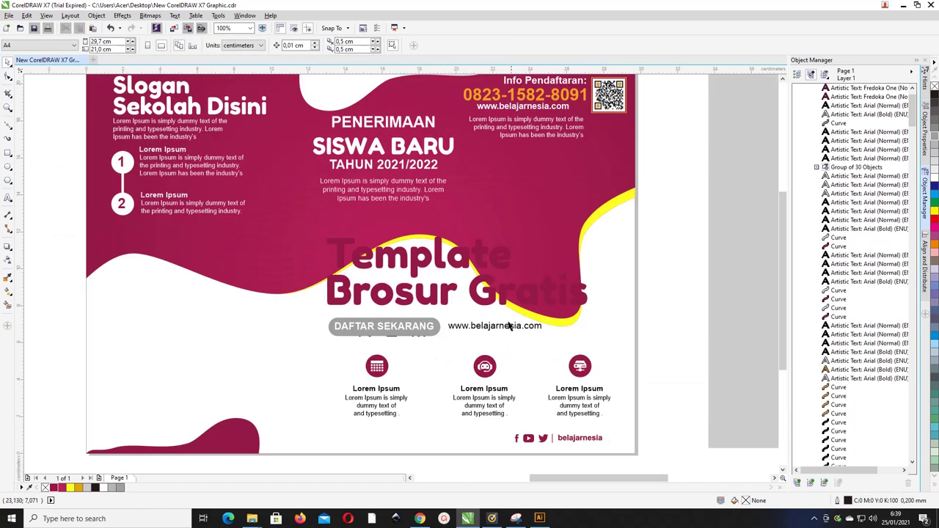
click(432, 325)
click(431, 356)
drag(349, 337, 354, 321)
click(72, 339)
drag(60, 347, 406, 358)
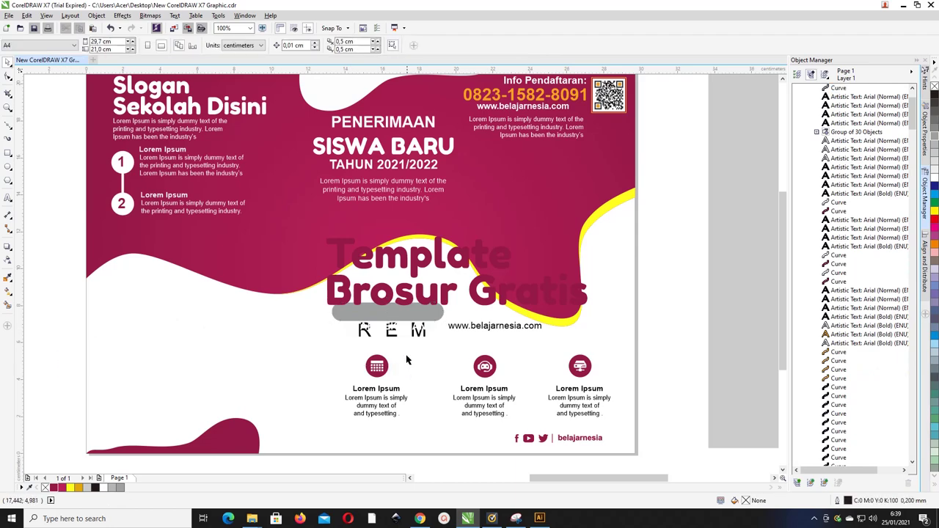
click(396, 340)
click(392, 336)
shift+click(369, 335)
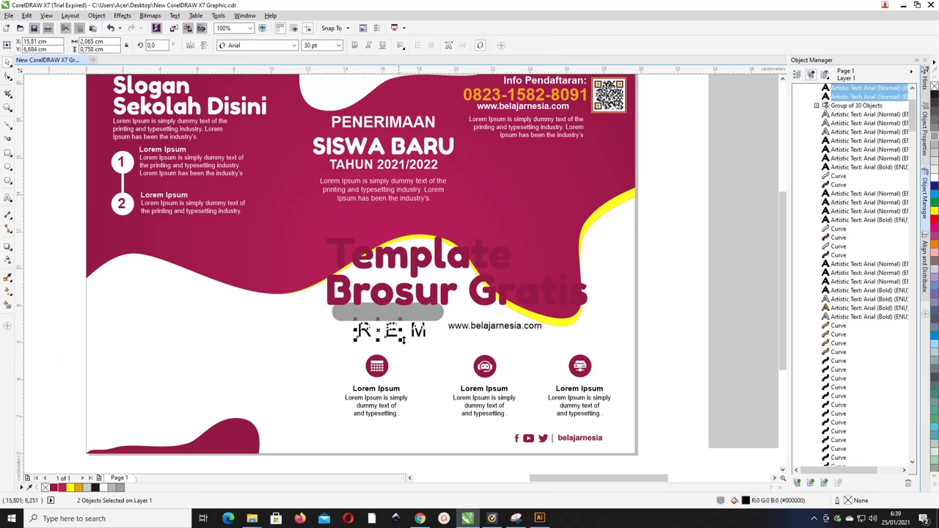
shift+click(418, 332)
key(Delete)
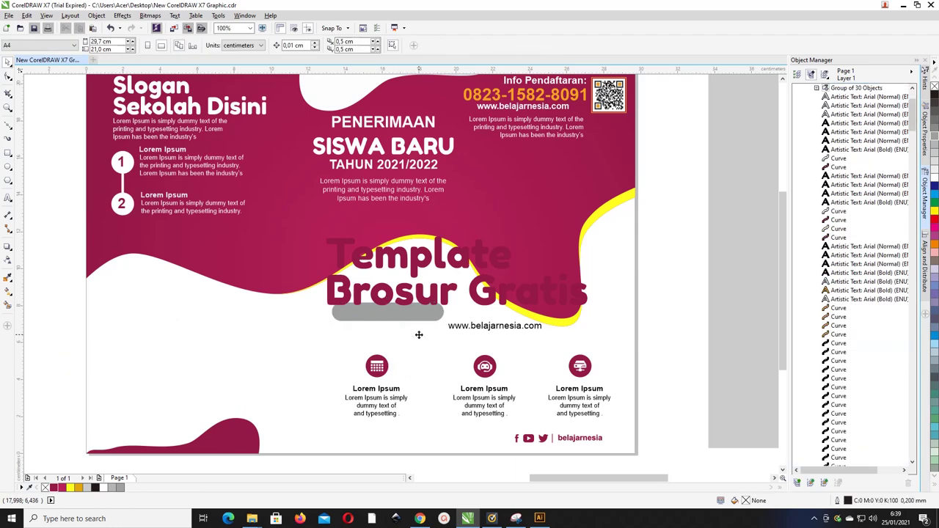
- Put the button shape back in line with its DAFTAR SEKARANG text and fill it with the crimson R147 G24 B70
key(ctrl+v)
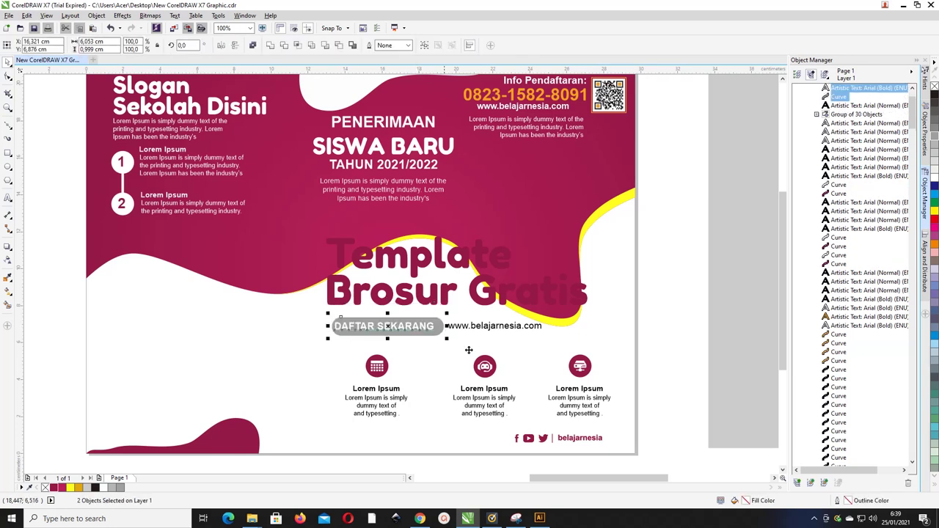
click(682, 323)
click(345, 323)
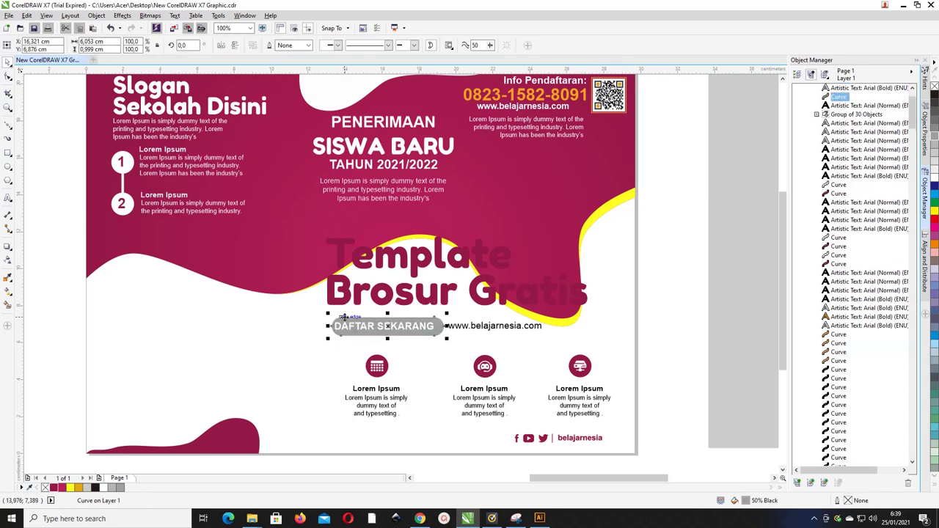
click(54, 487)
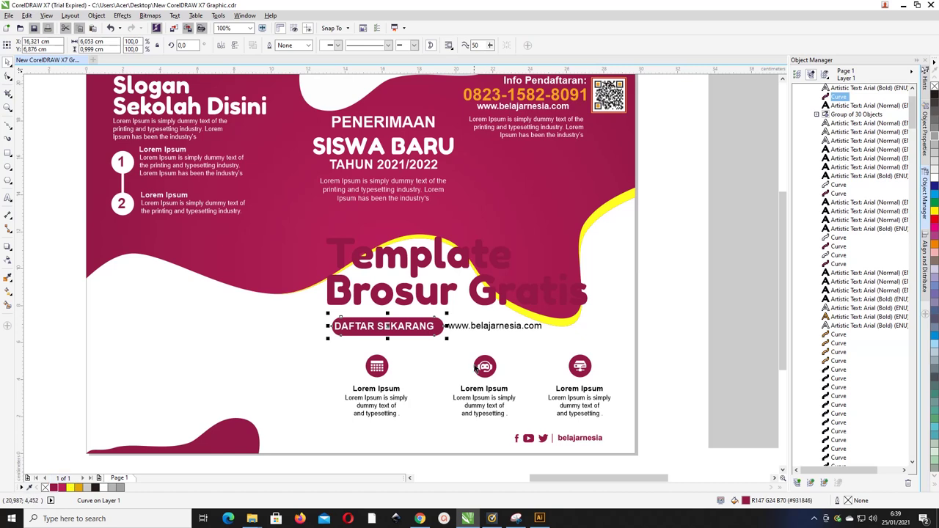
- Try to combine the "Template" and "Brosur Gratis" text lines into one object, and undo it
click(575, 288)
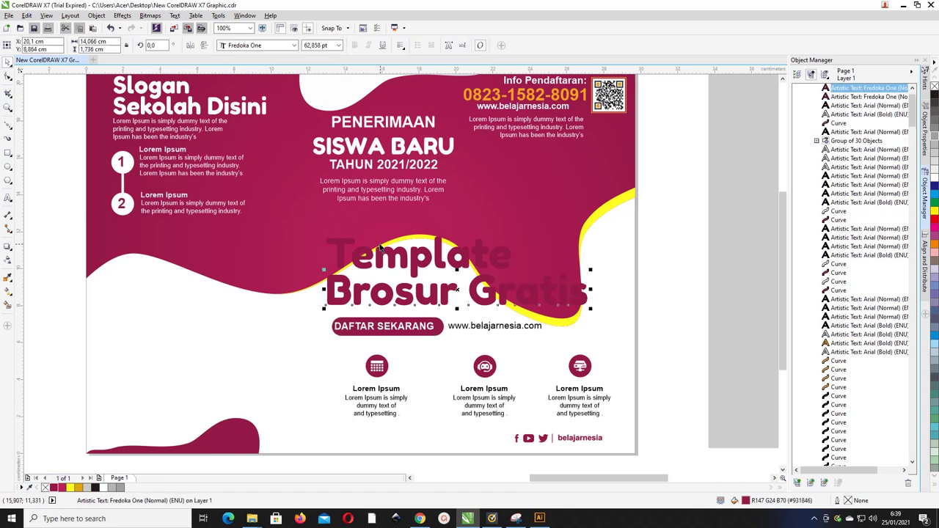
shift+click(419, 257)
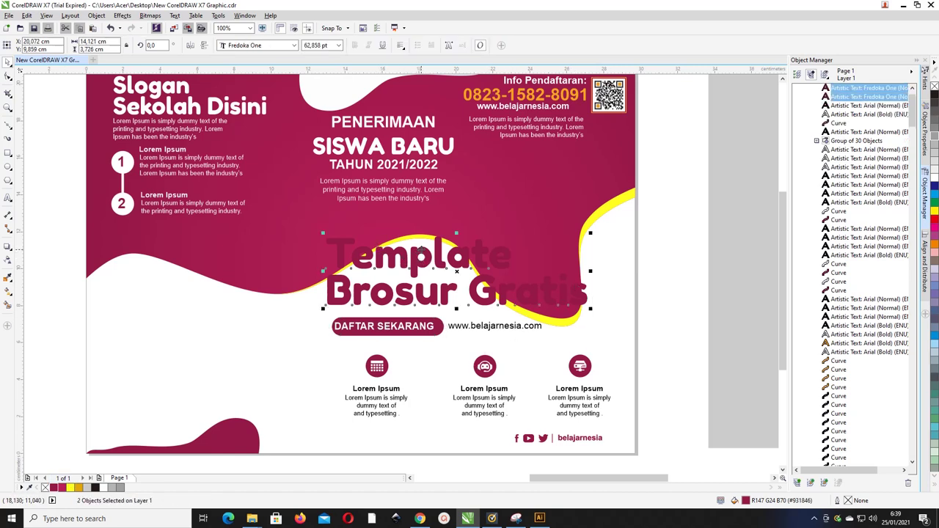
click(96, 15)
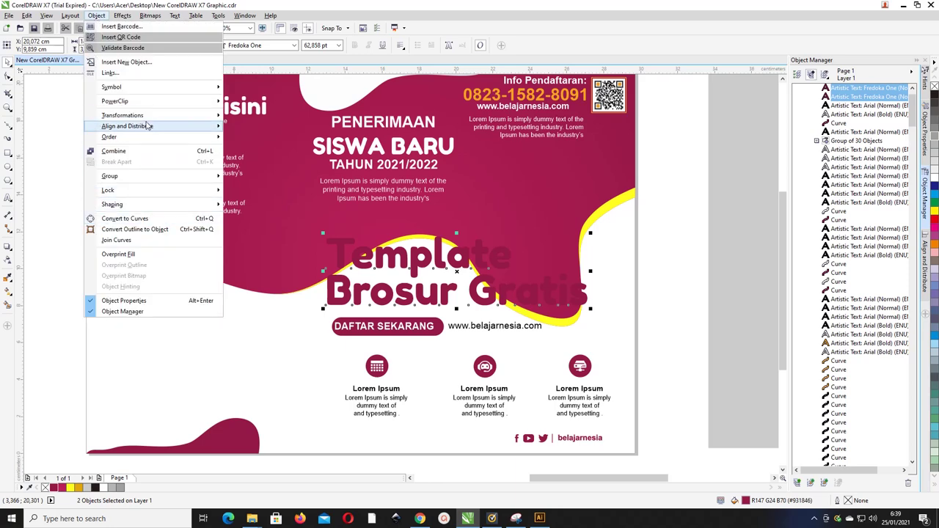
mouse_move(148, 126)
click(149, 151)
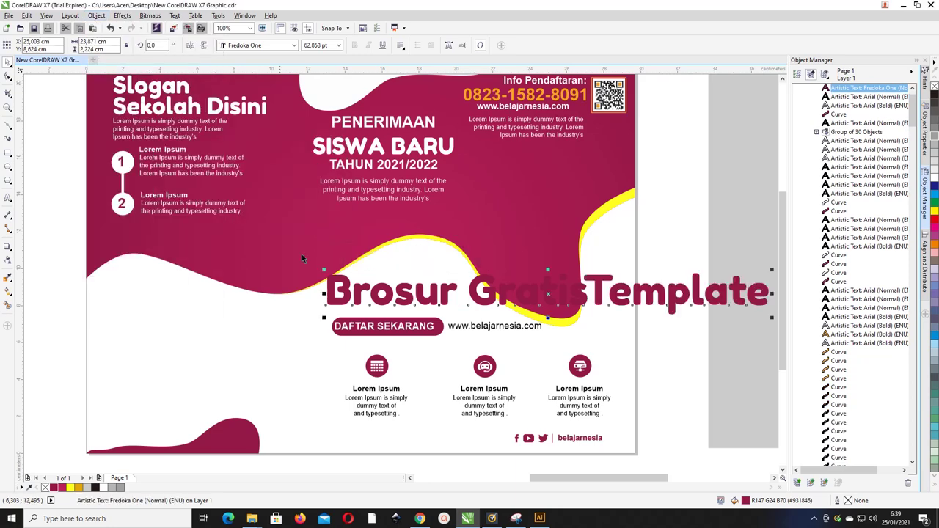
double_click(587, 290)
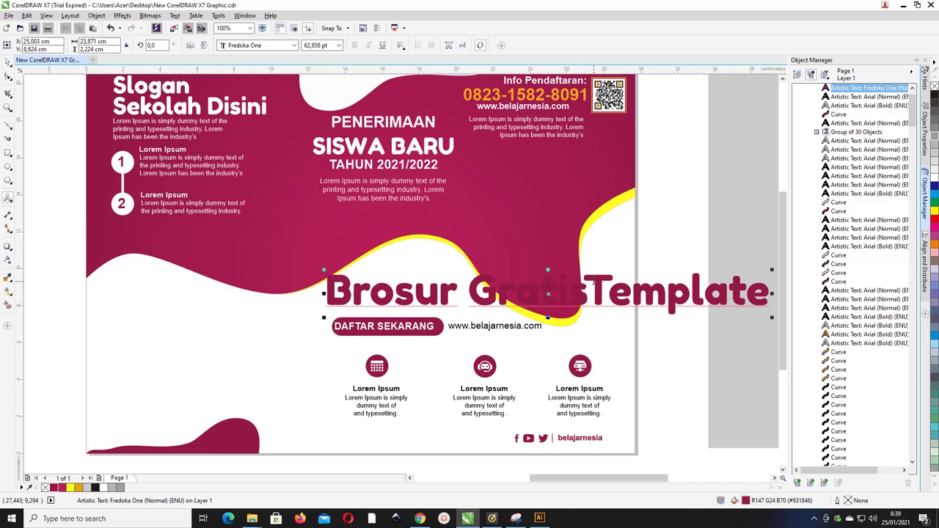
key(ctrl+z)
key(ctrl+z)
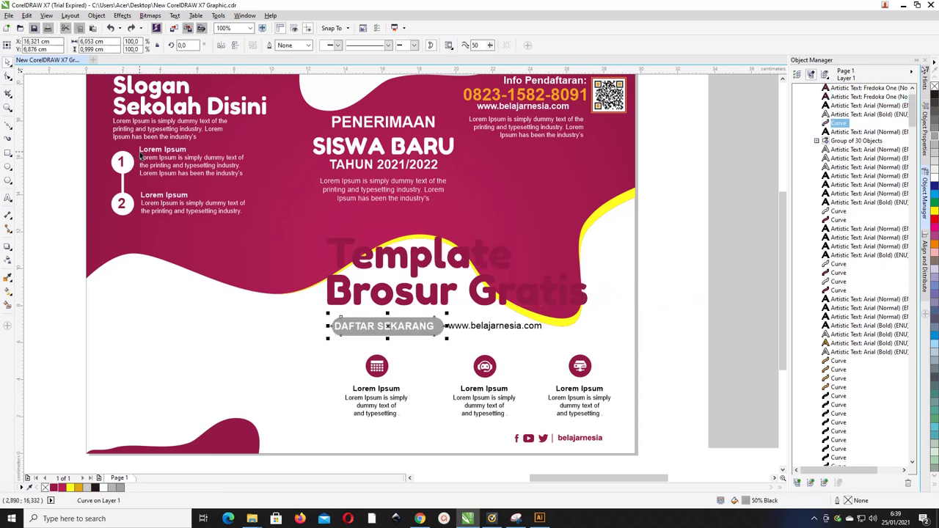
- Convert the two title lines "Template" and "Brosur Gratis" to curves
click(396, 271)
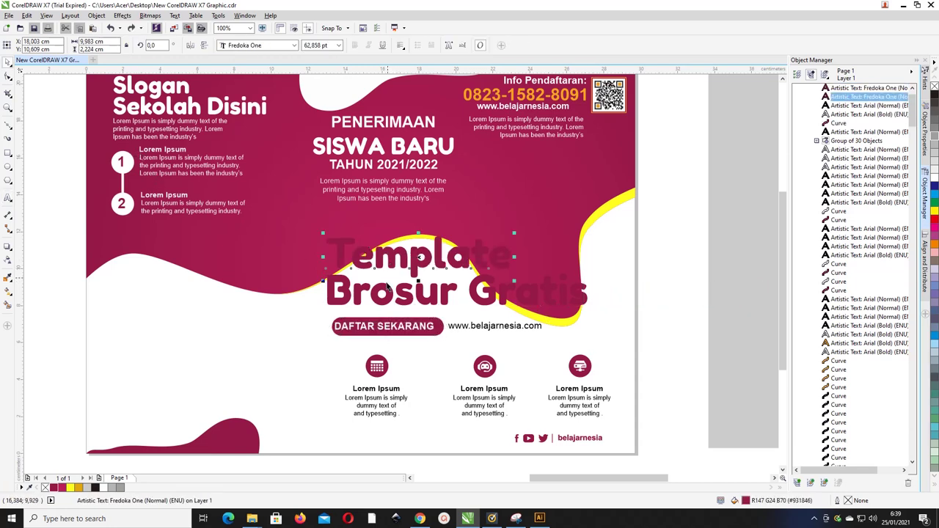
shift+click(387, 293)
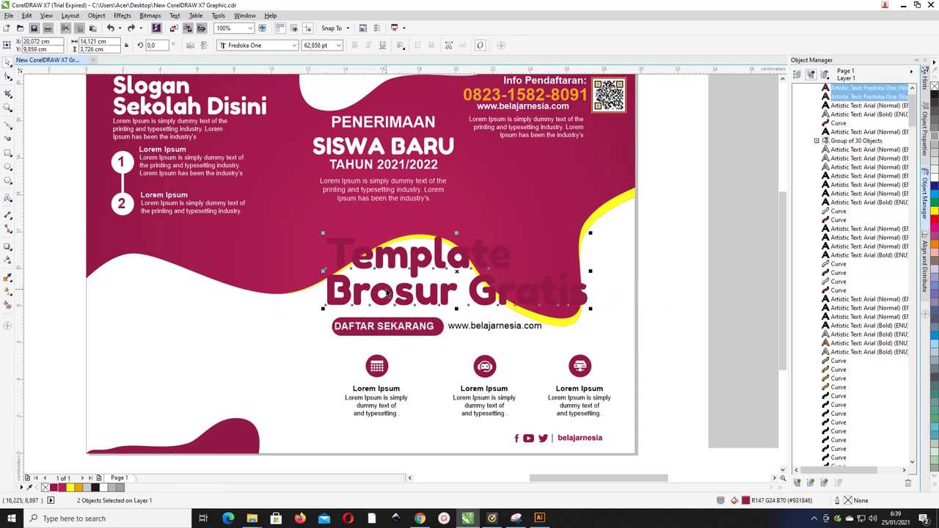
click(98, 16)
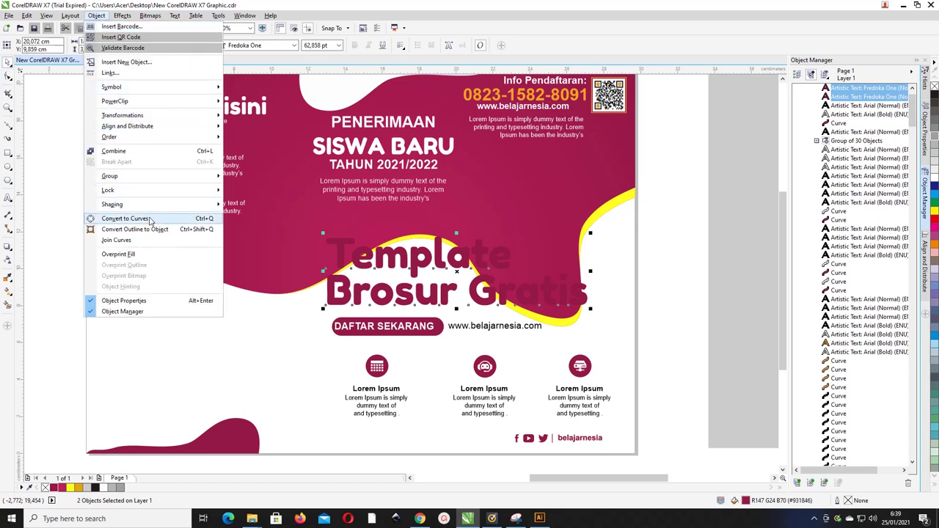
click(125, 218)
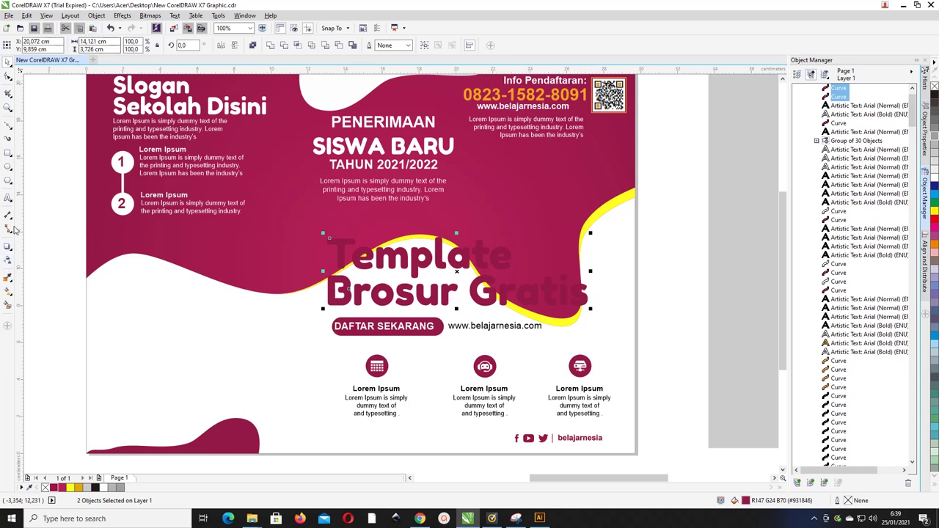
click(8, 248)
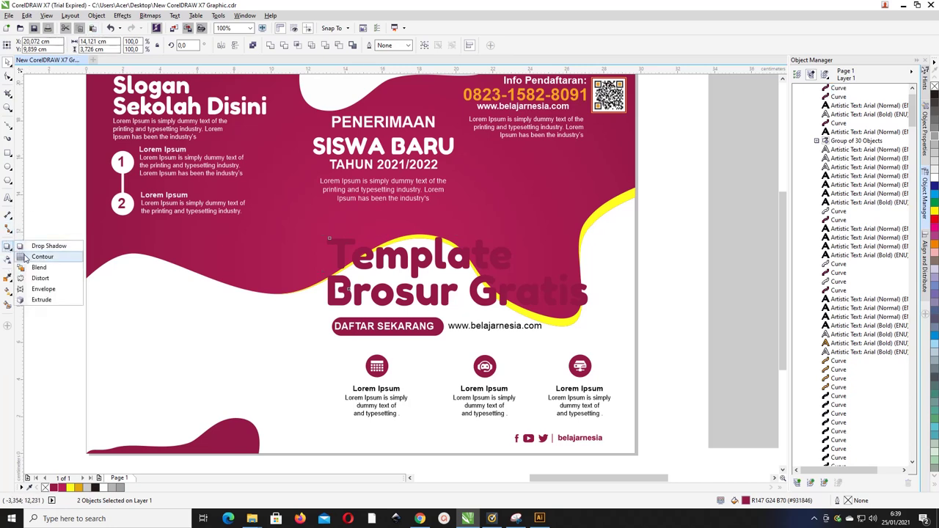
click(40, 255)
click(396, 258)
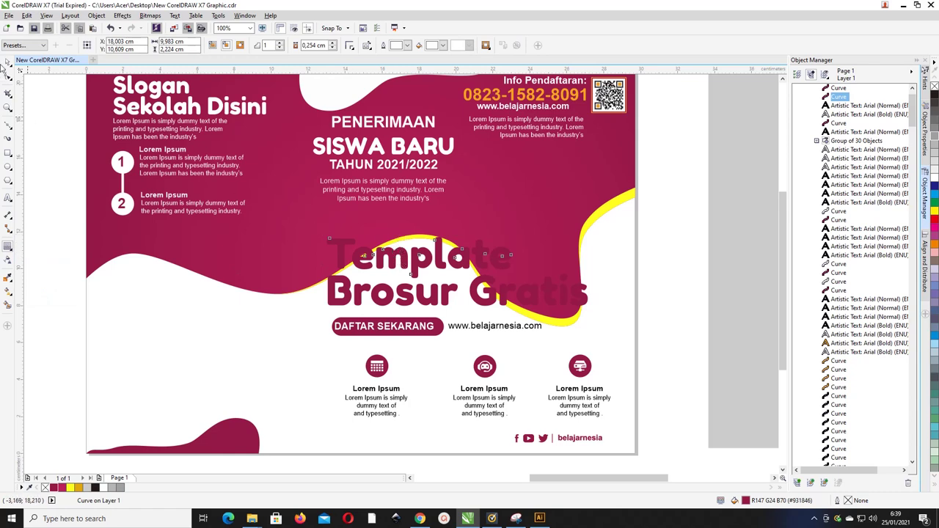
click(7, 63)
- Combine the "Template" and "Brosur Gratis" title curves into one object
shift+click(339, 288)
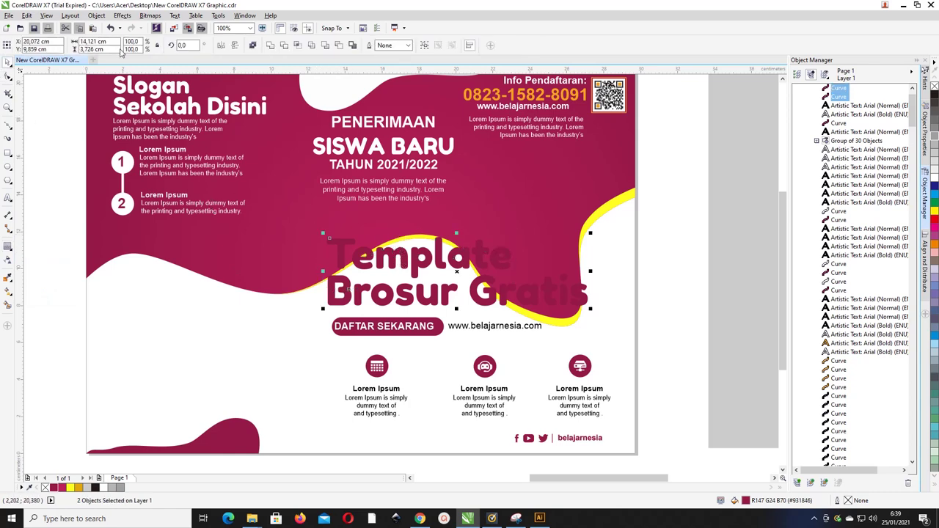
click(97, 18)
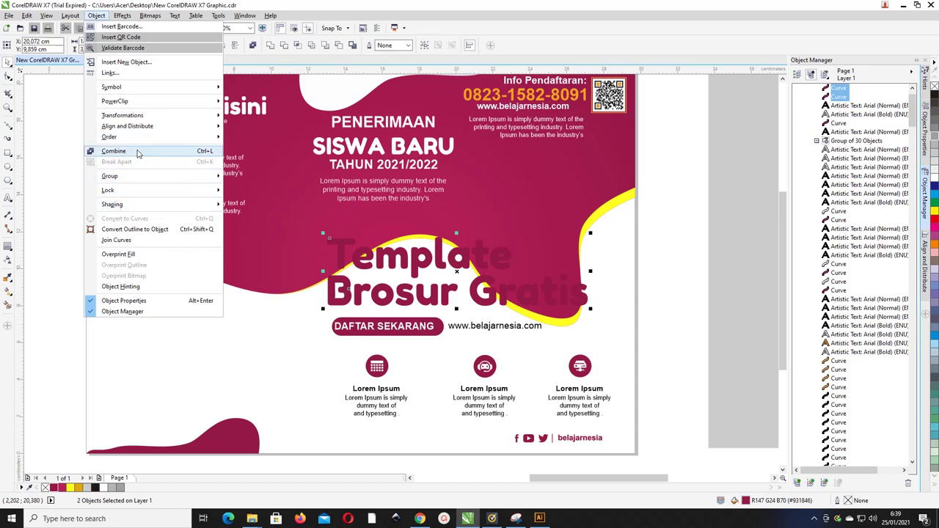
click(140, 153)
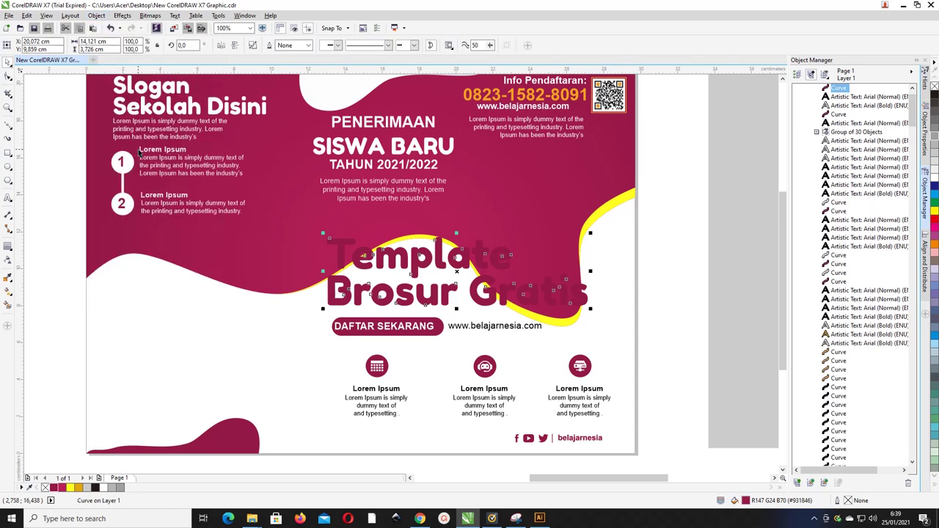
- Add a one-step outside contour of 0.192 cm around the combined title and colour it with the orange sampled from the phone number
click(9, 248)
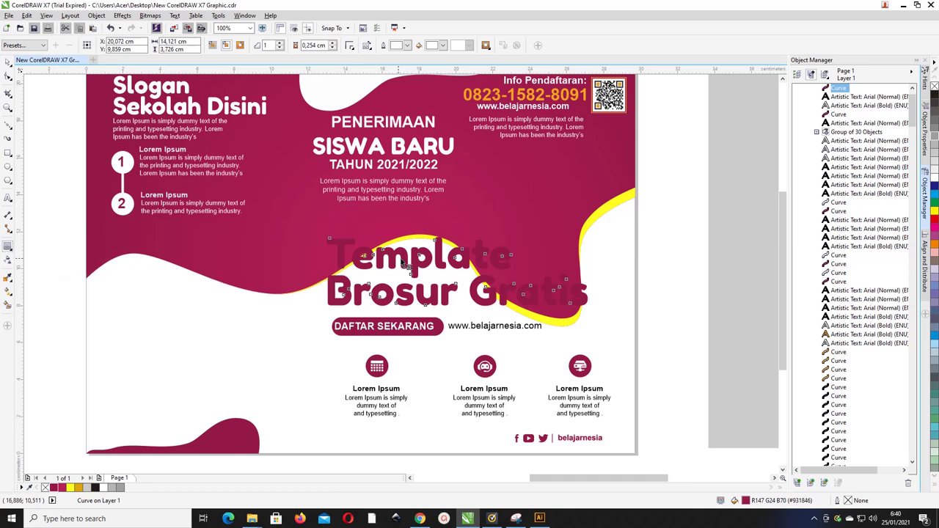
drag(401, 260, 404, 239)
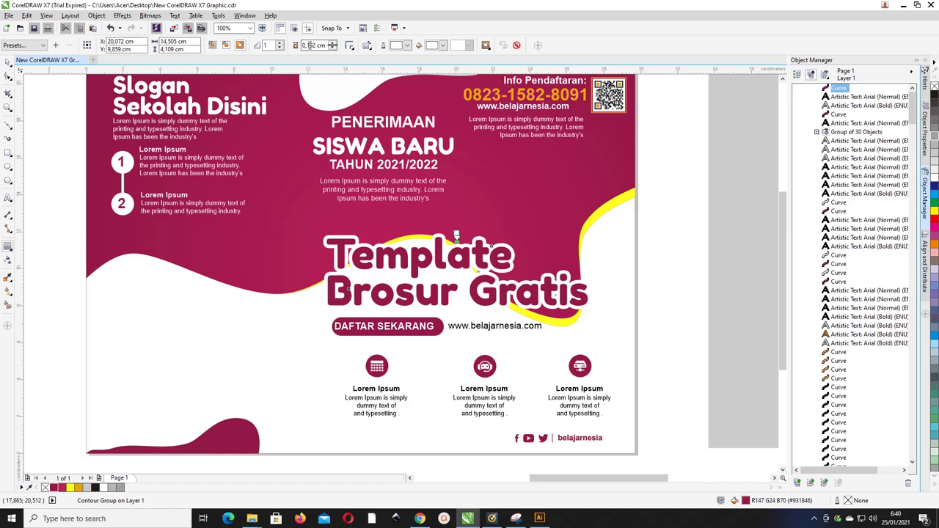
click(443, 45)
click(430, 121)
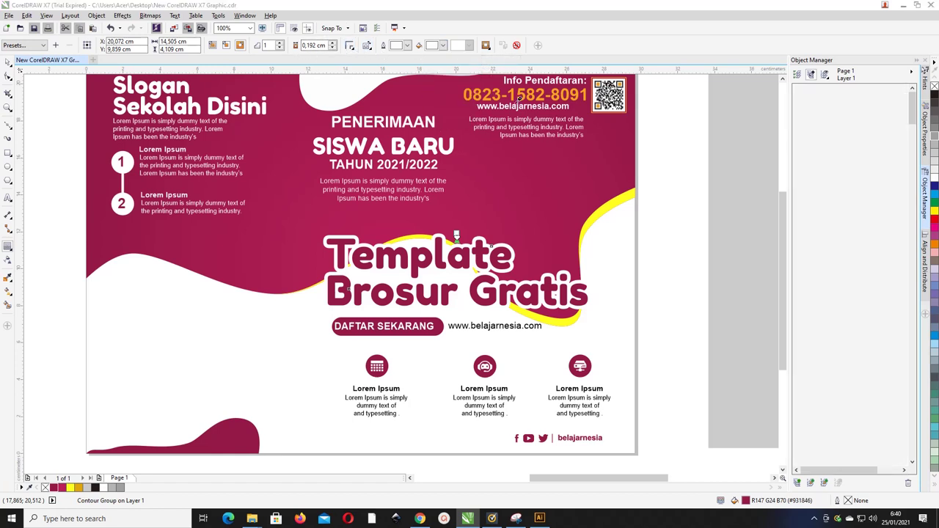
click(522, 92)
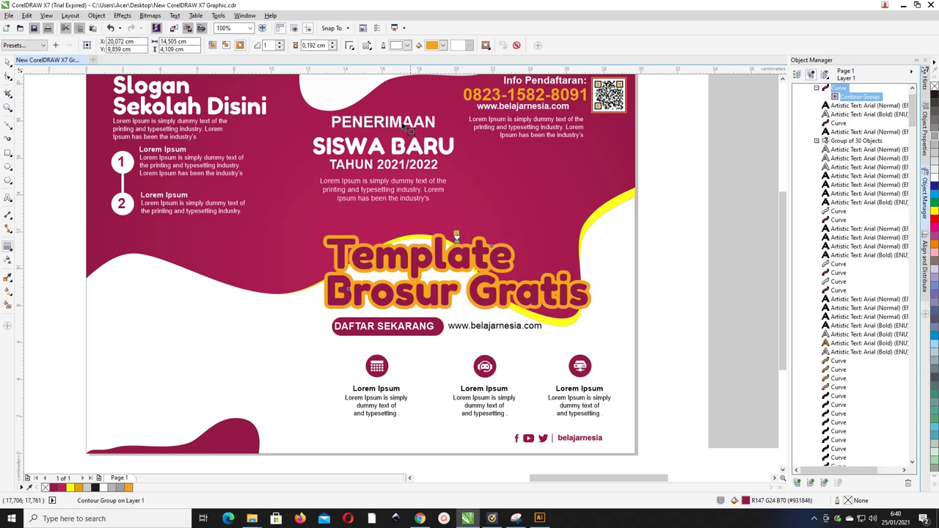
click(280, 43)
click(280, 48)
click(8, 62)
click(682, 189)
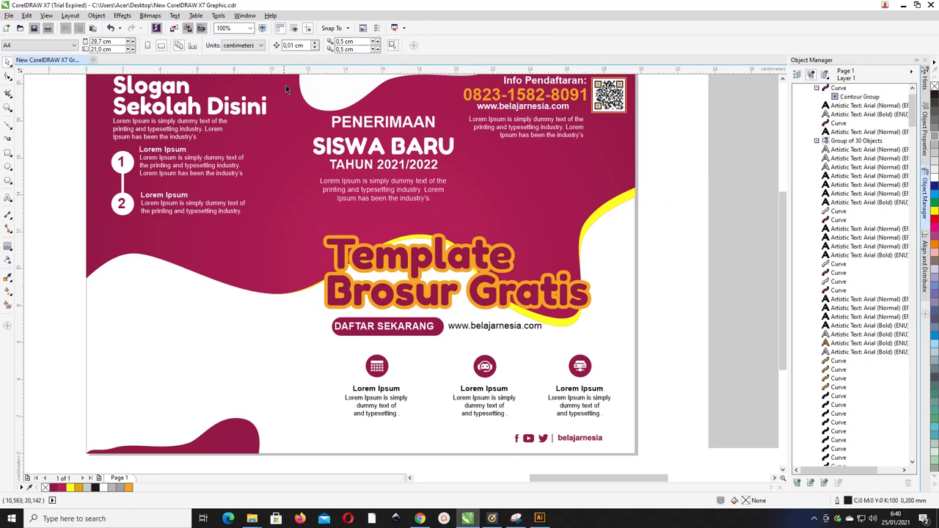
- Bring the photo of the two schoolchildren from the Pictures folder onto the page and scale it to 54.3% in the lower-left area
scroll(285, 85, down, 2)
key(z)
drag(490, 287, 181, 101)
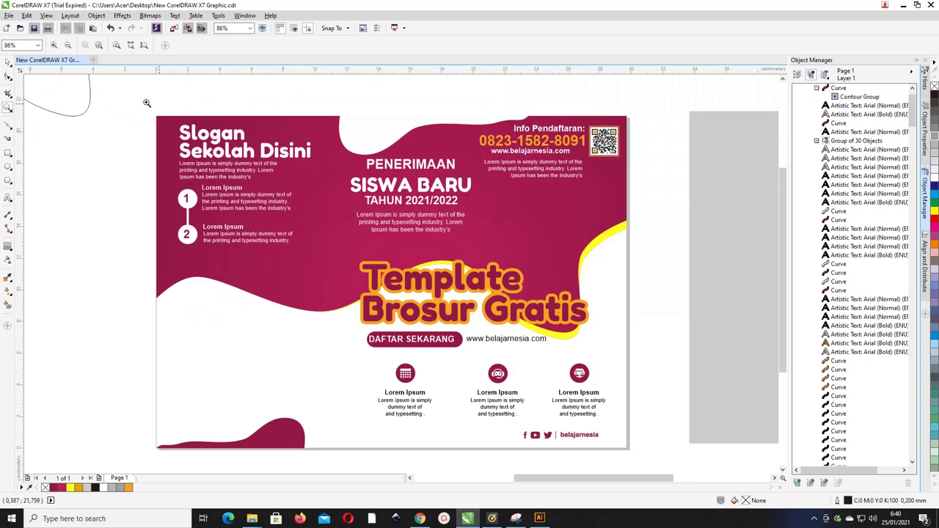
click(7, 63)
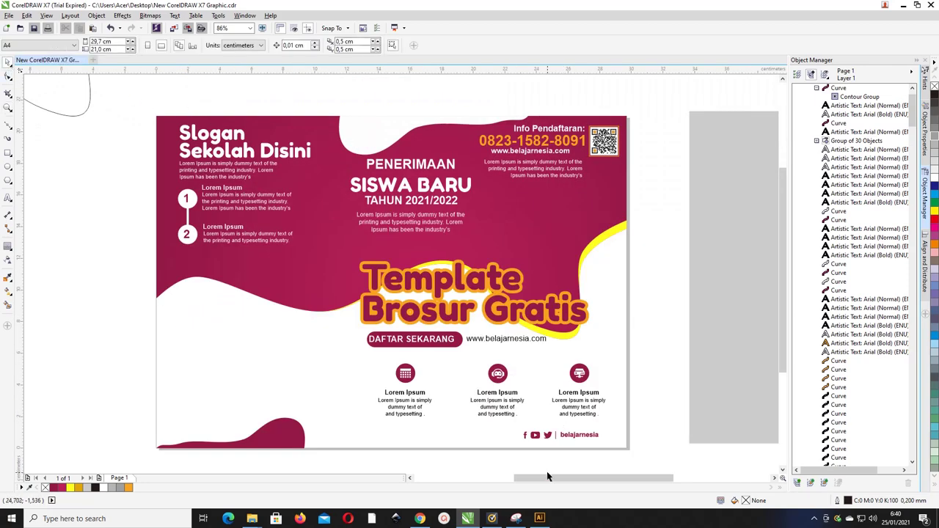
drag(547, 477, 555, 478)
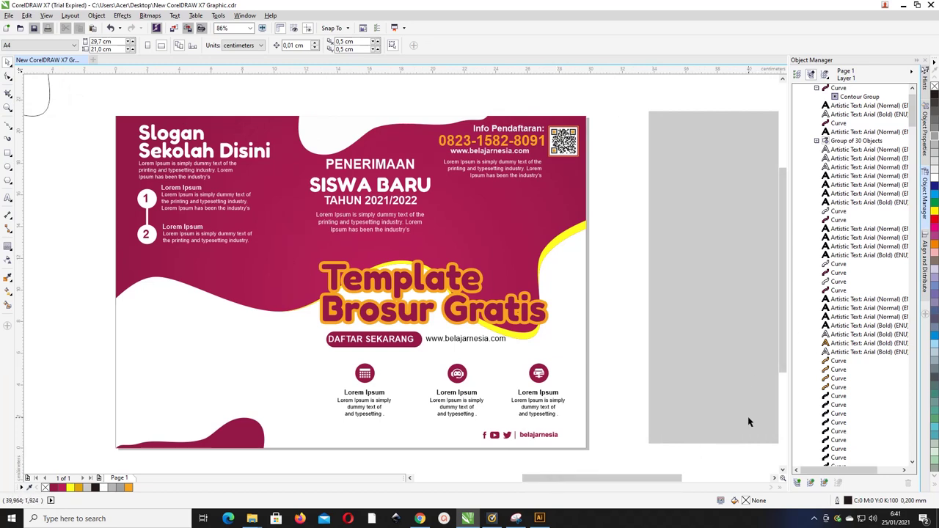
mouse_move(252, 519)
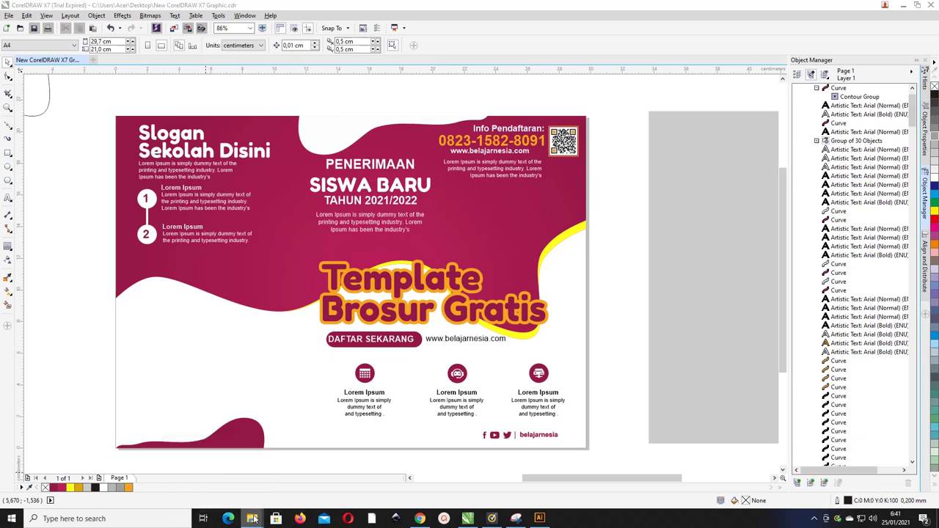
click(496, 213)
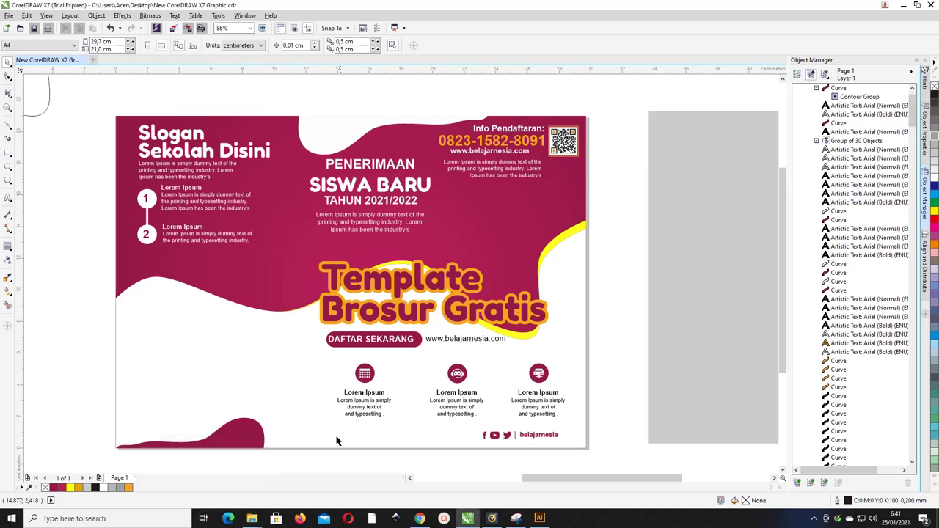
mouse_move(253, 518)
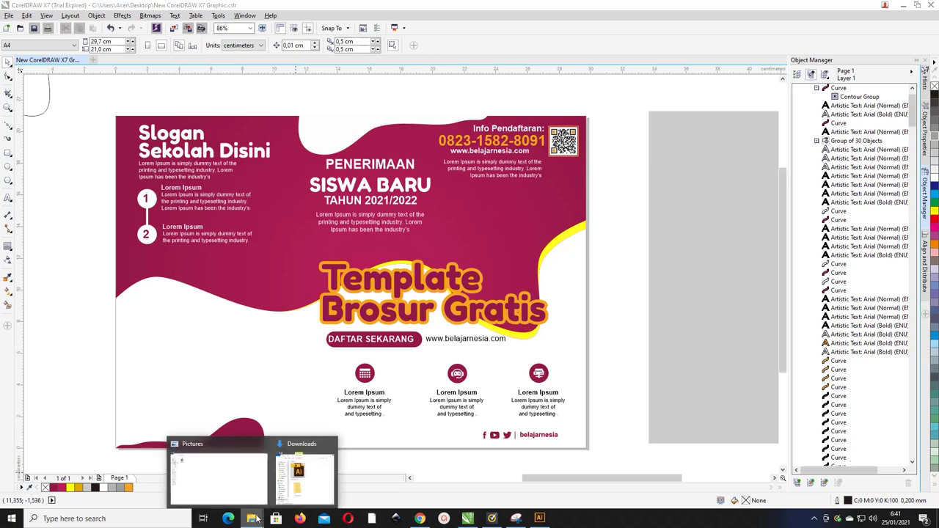
click(241, 465)
drag(110, 74, 310, 339)
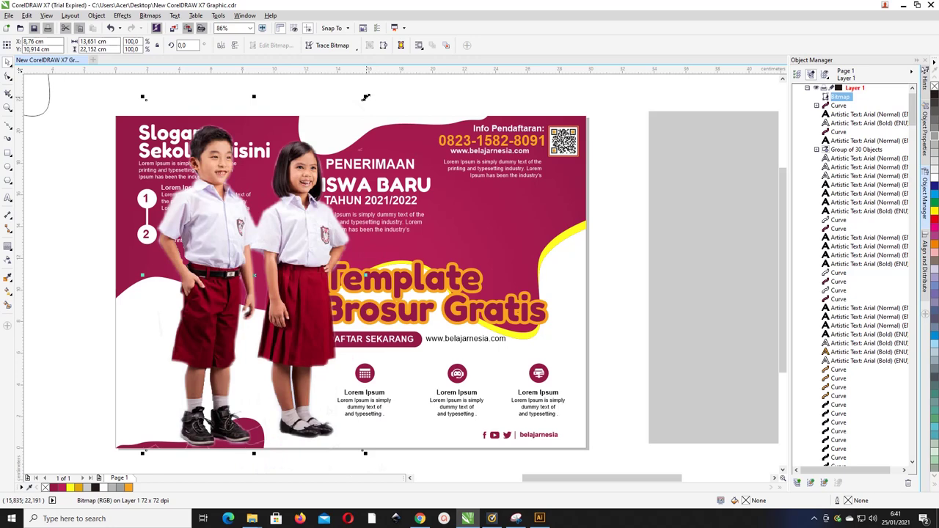
drag(366, 97, 263, 258)
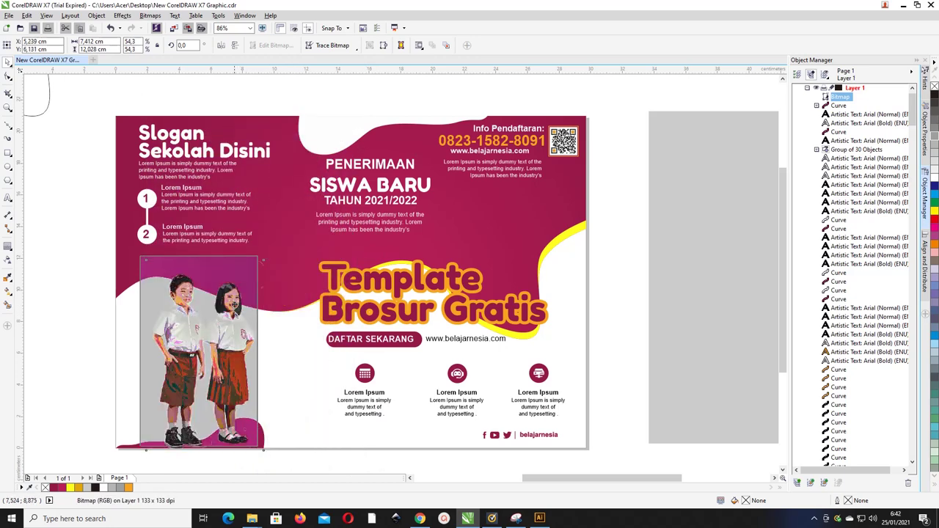
- Bring the small crimson wave in the page's lower-left corner in front of the schoolchildren photo
drag(69, 360, 302, 461)
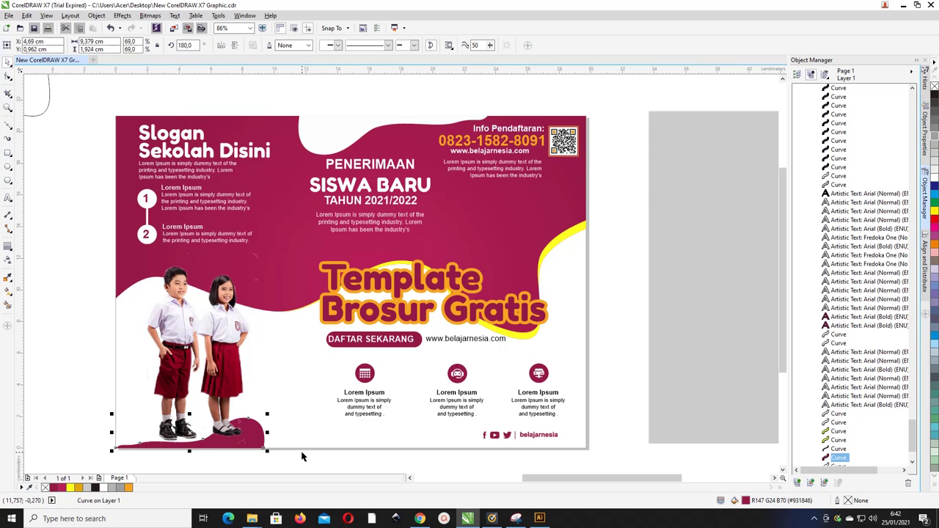
key(shift+Page_Up)
click(213, 312)
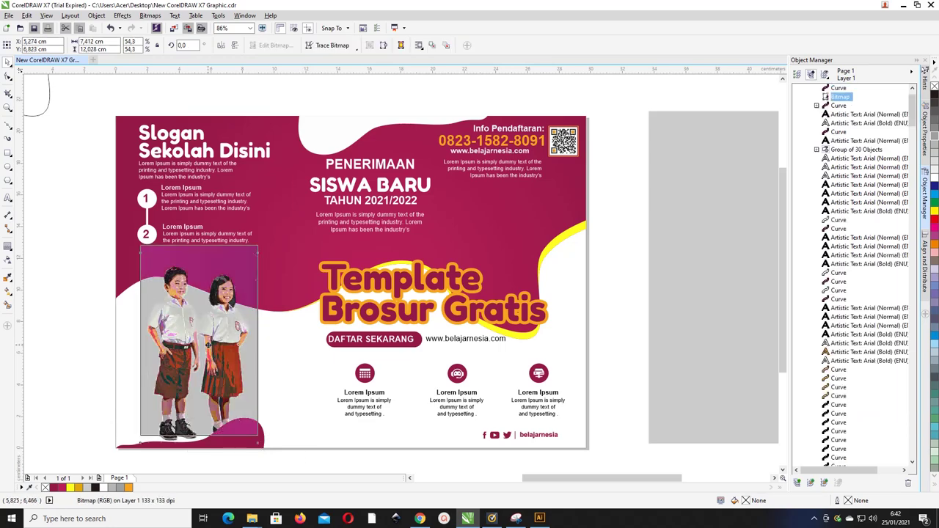
- Draw a flat ellipse about 3.4 by 0.35 cm at the boy's shoes, filled black (K100) and without an outline
scroll(212, 312, down, 3)
key(z)
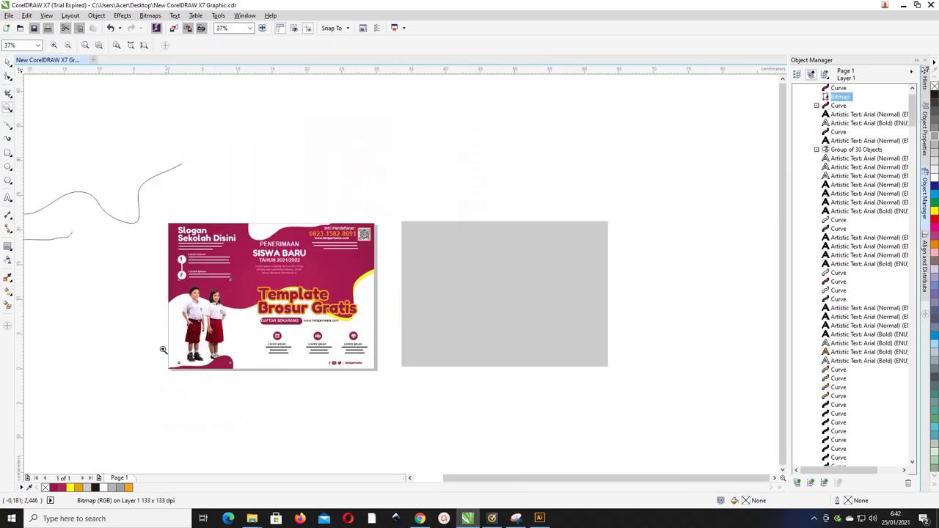
drag(164, 349, 339, 378)
click(8, 166)
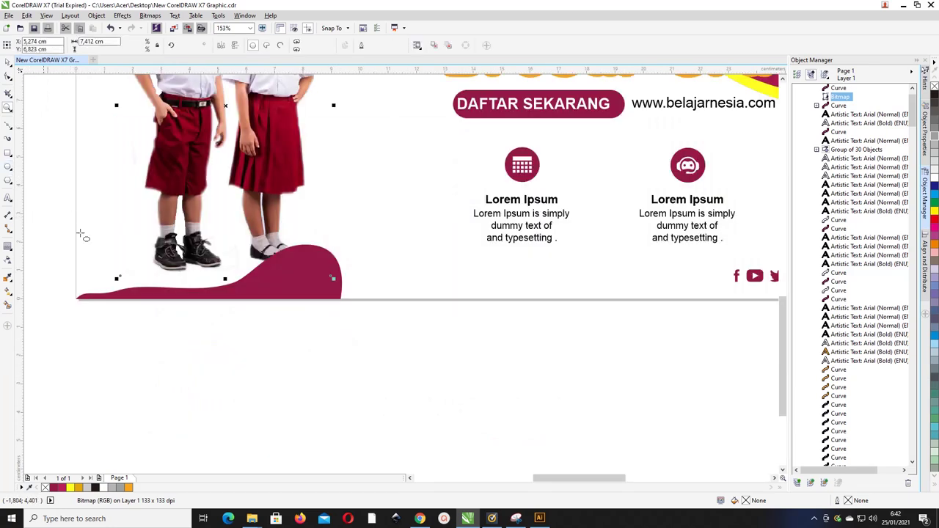
drag(145, 255, 244, 266)
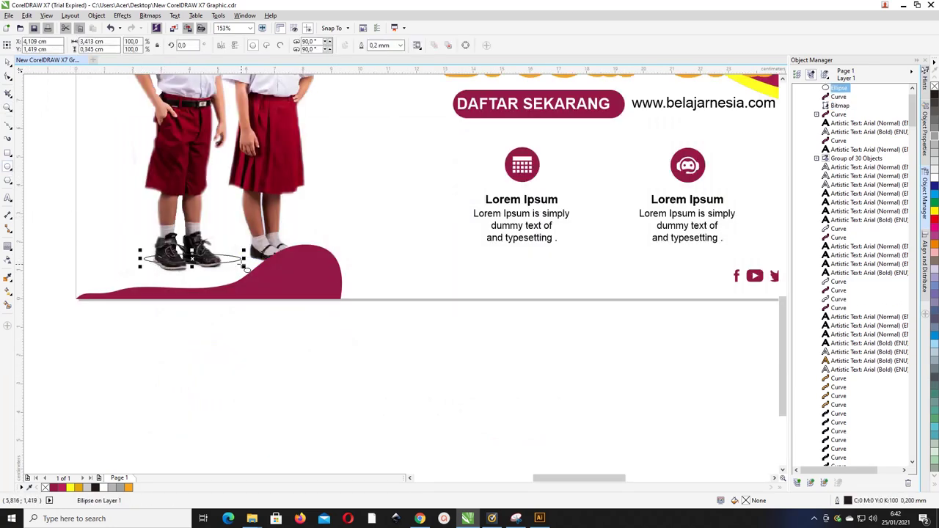
click(95, 488)
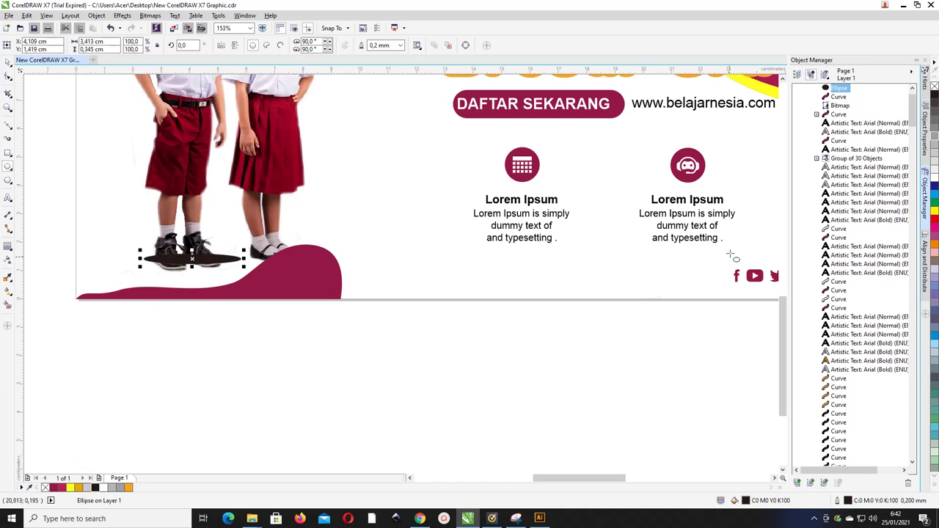
right_click(934, 87)
right_click(935, 88)
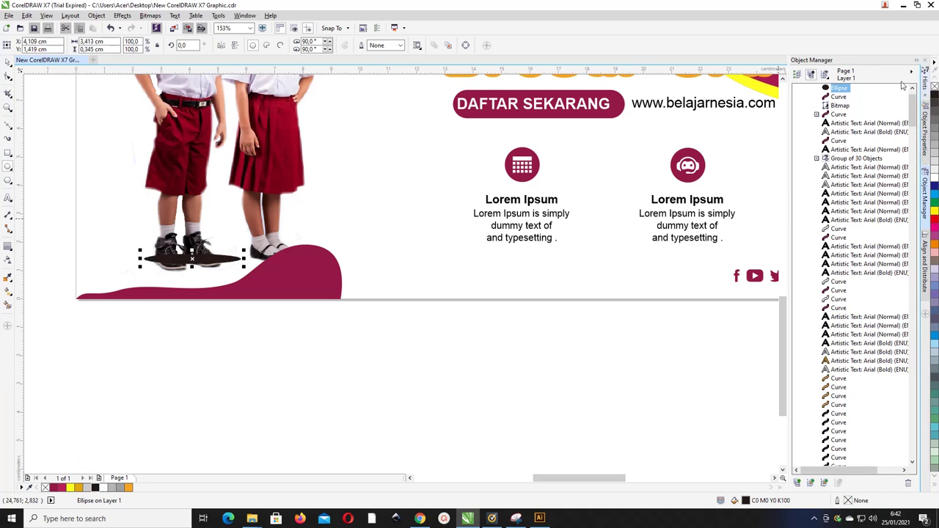
- Move the black ellipse just below the boy's shoes and give it a uniform transparency of 50
click(7, 62)
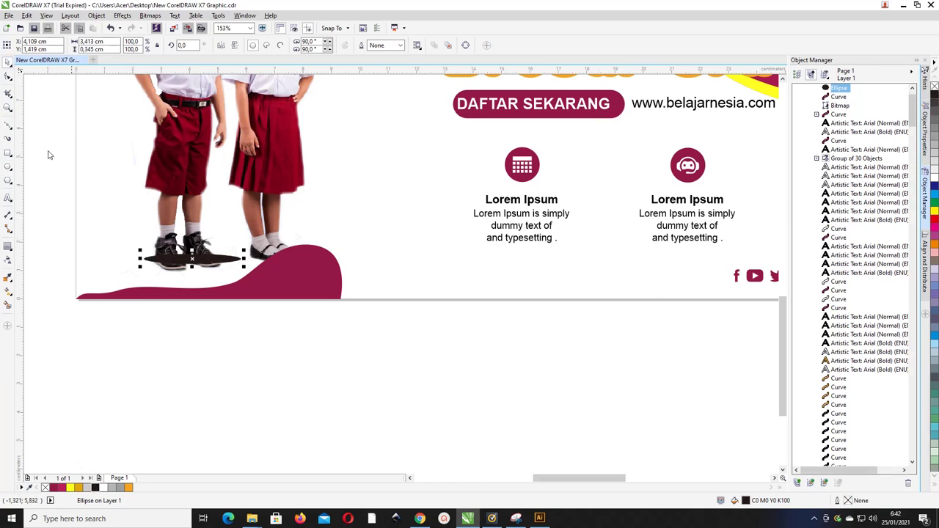
mouse_move(219, 262)
mouse_down()
mouse_move(203, 268)
mouse_move(207, 276)
mouse_up()
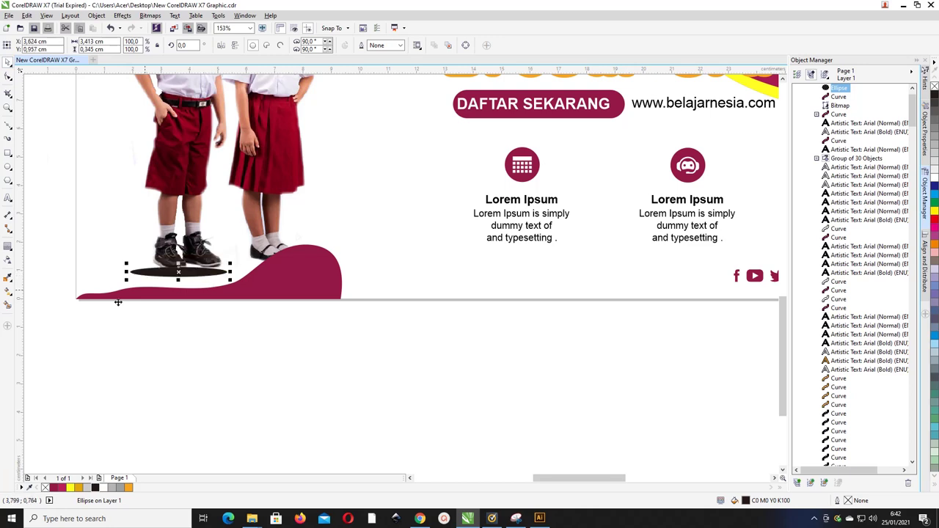
click(9, 260)
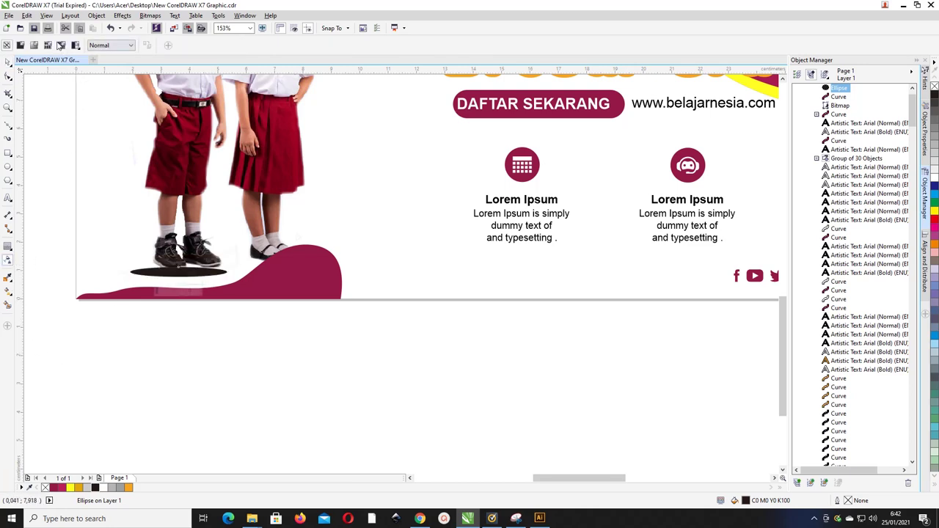
click(21, 46)
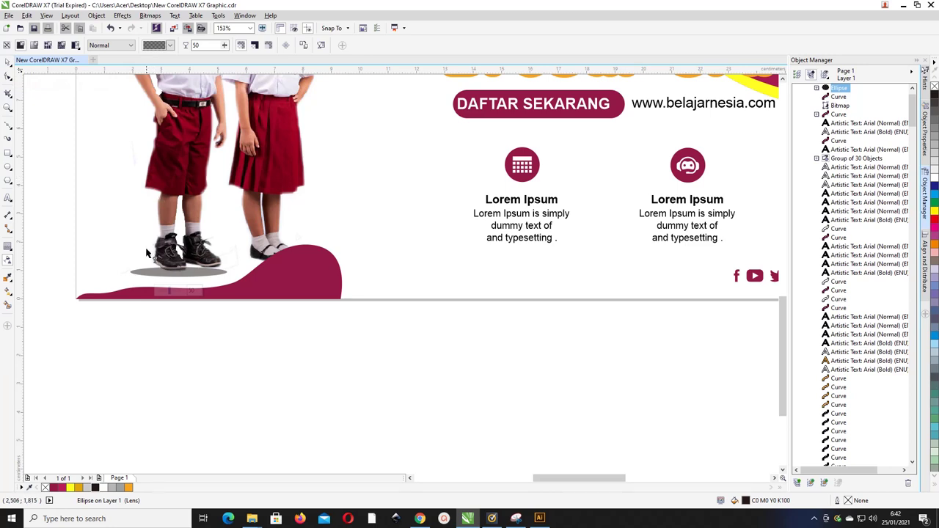
key(space)
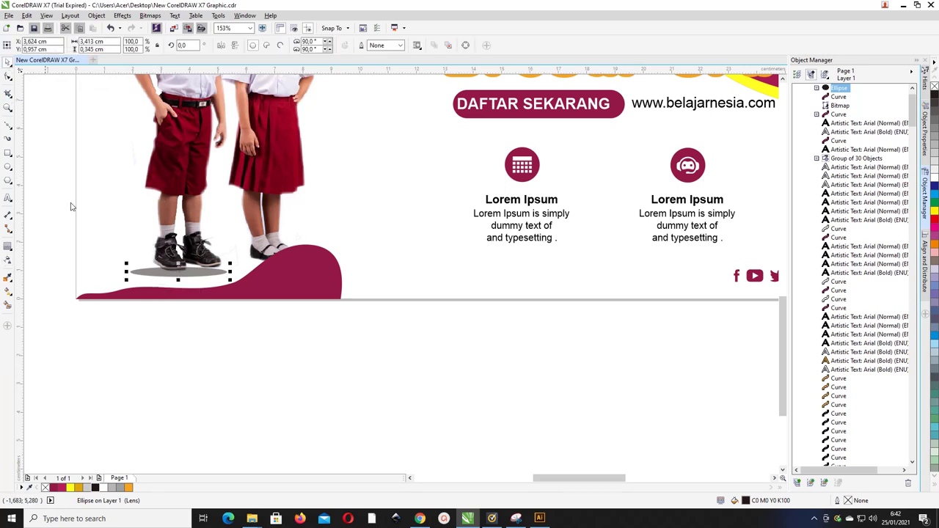
- Convert the ellipse to a 300 dpi CMYK Color (32-bit) bitmap with anti-aliasing and a transparent background
click(151, 16)
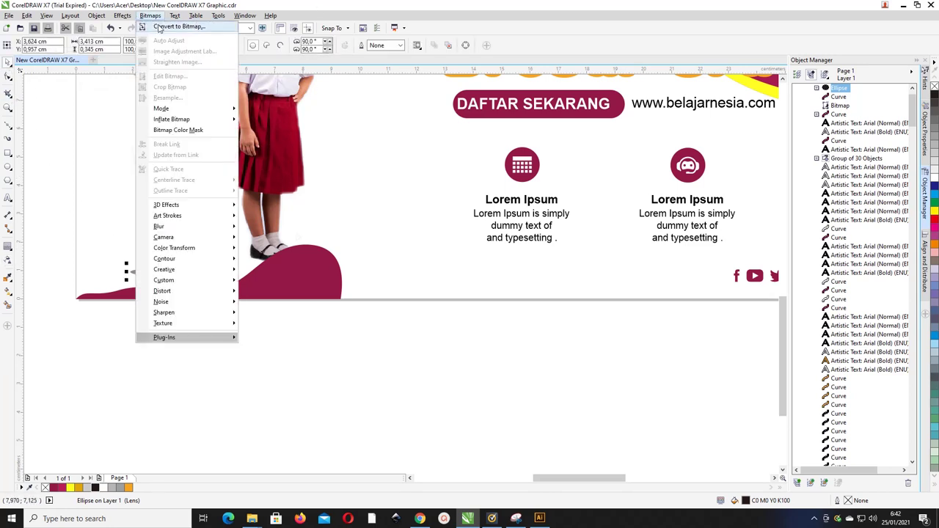
click(159, 27)
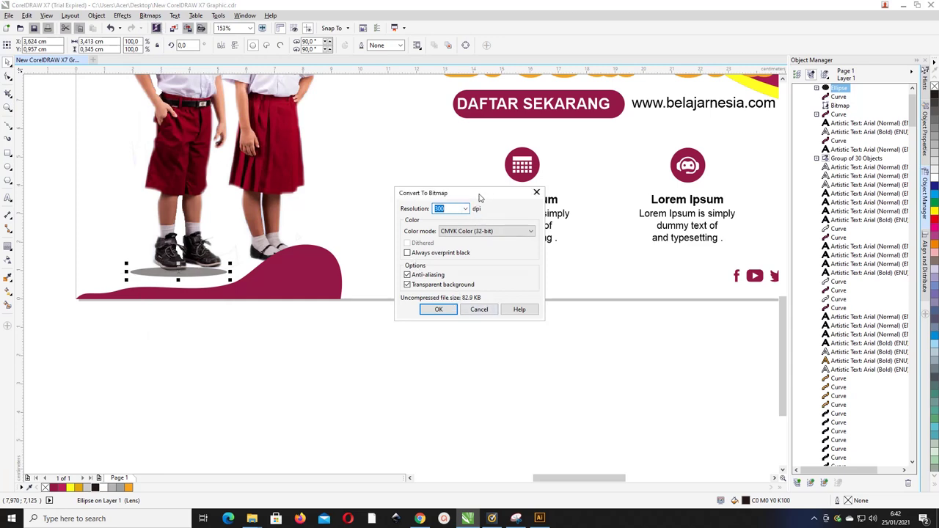
drag(478, 197, 457, 190)
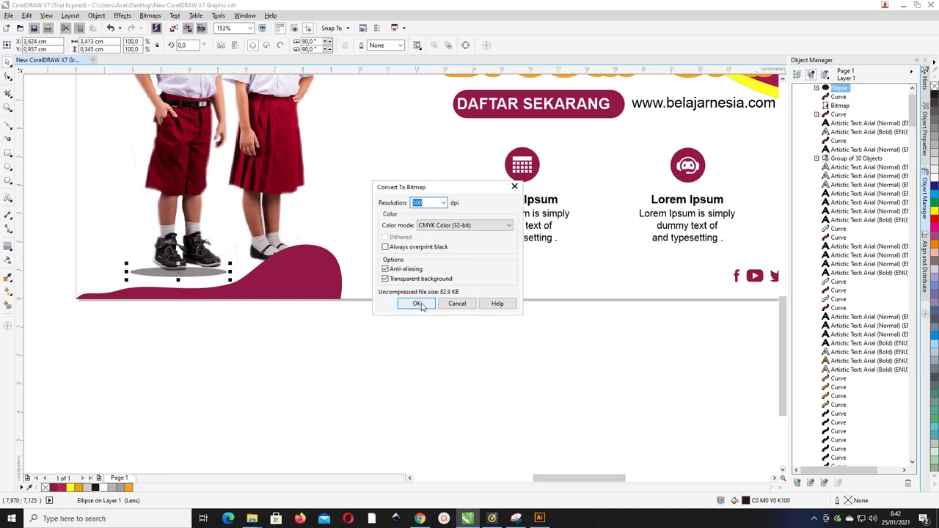
click(418, 303)
- Apply a Gaussian Blur with a radius of about 8.4 pixels to the shadow bitmap beneath the boy's shoes
click(144, 18)
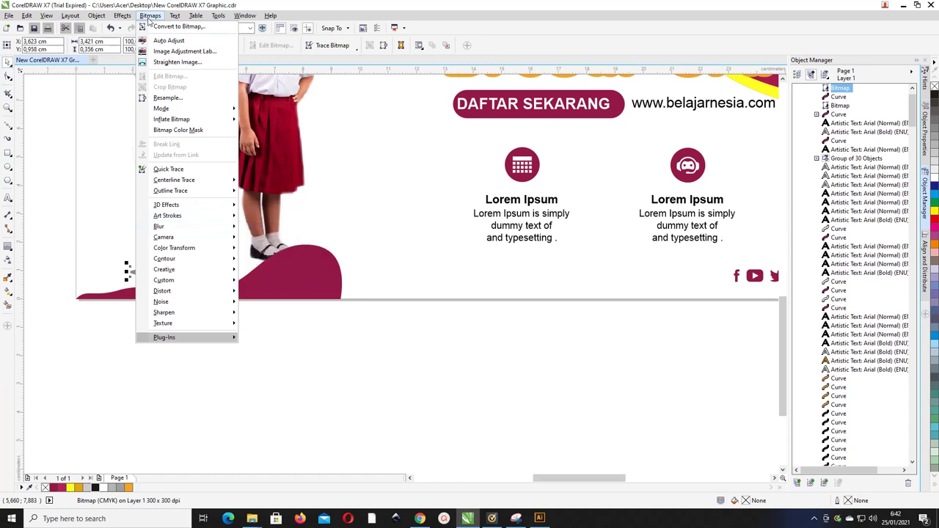
mouse_move(195, 231)
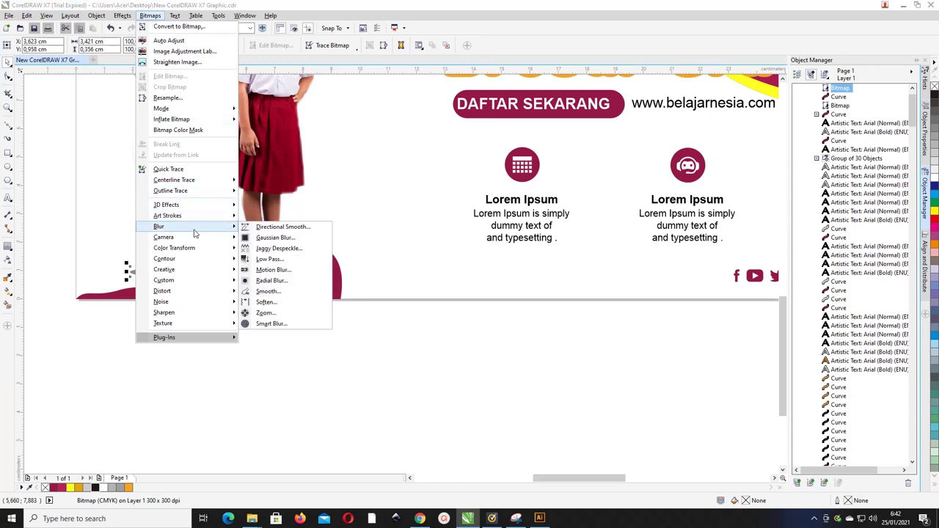
click(293, 238)
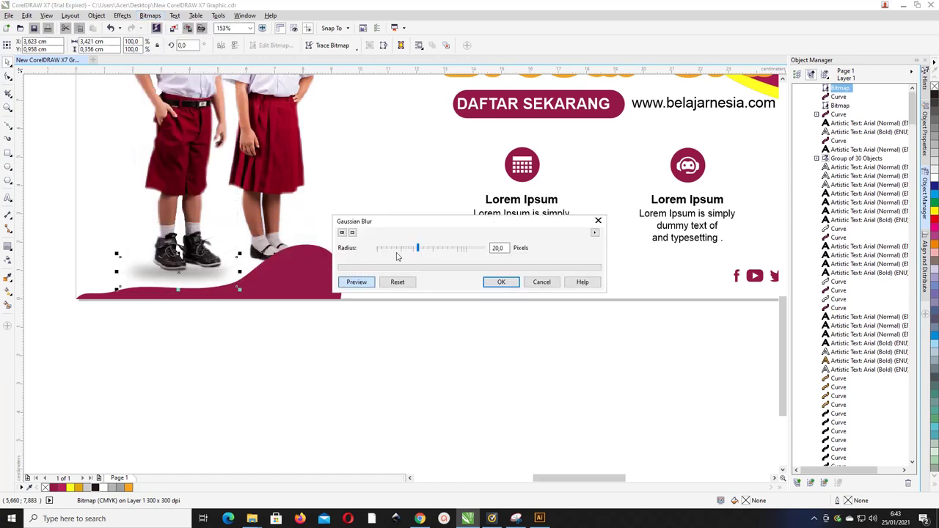
drag(411, 250, 408, 250)
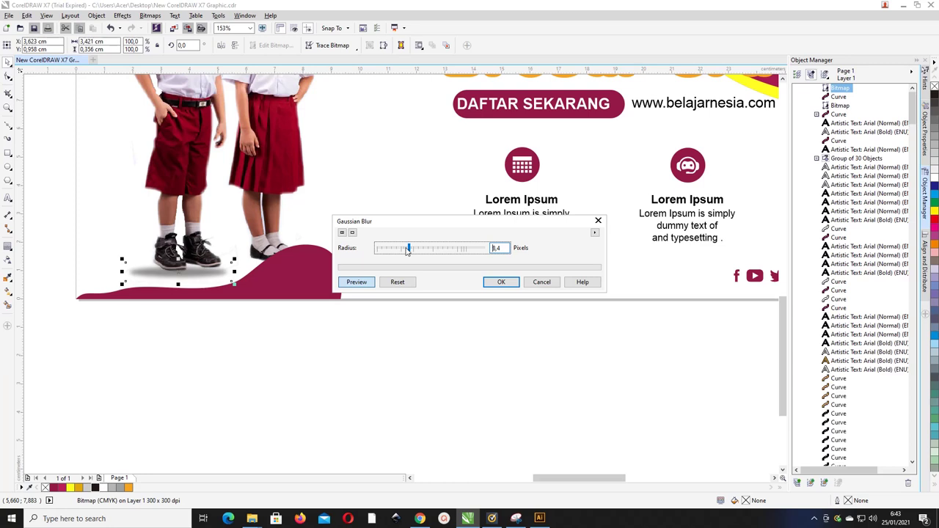
click(502, 283)
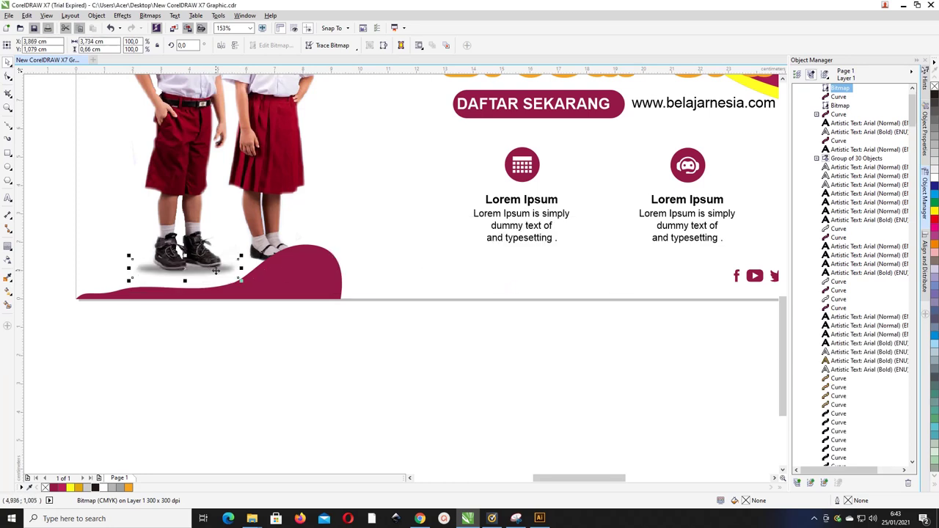
- Place a duplicate of the blurred shadow beneath the girl's shoes and bring the small crimson wave in front of it
key(ctrl+d)
drag(224, 256, 301, 264)
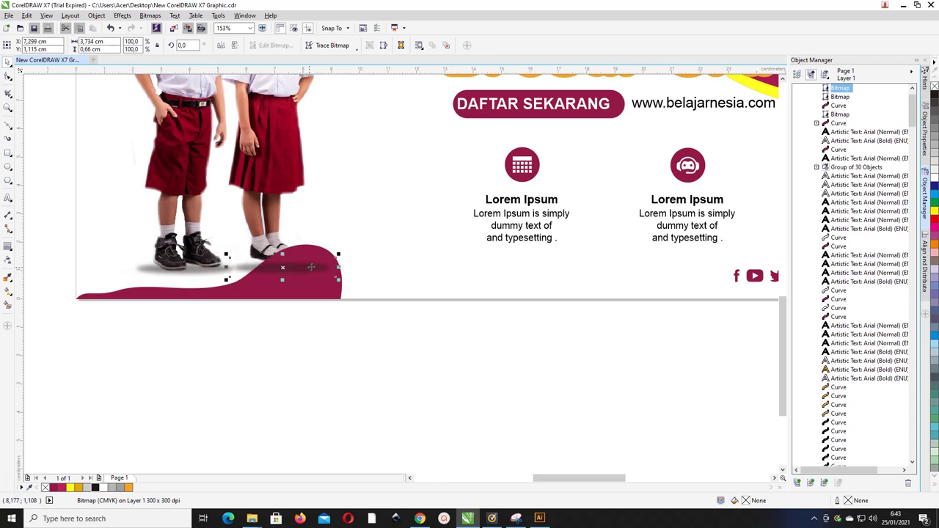
click(308, 298)
key(shift+Page_Up)
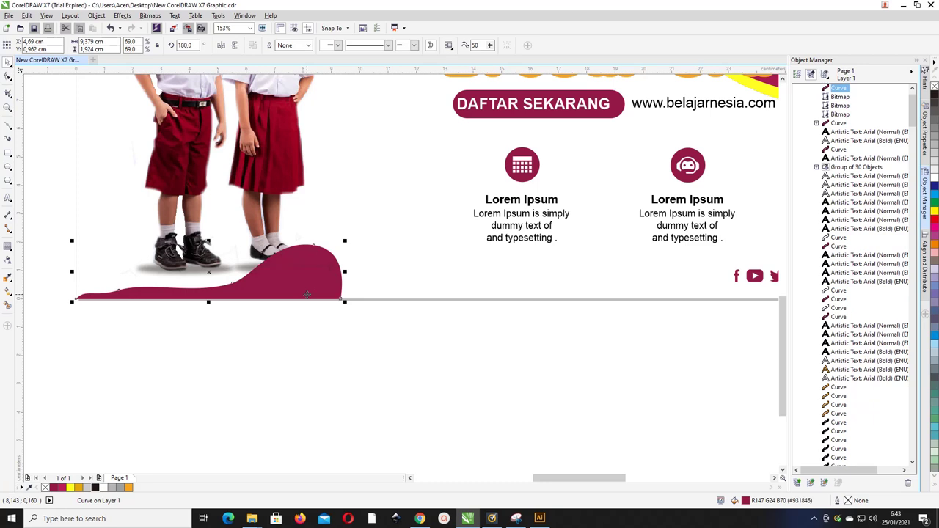
click(242, 261)
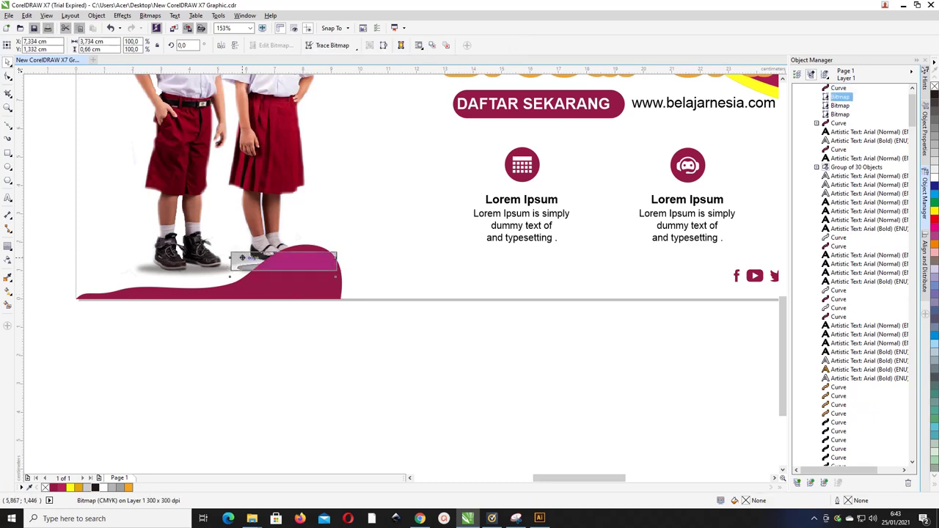
click(160, 277)
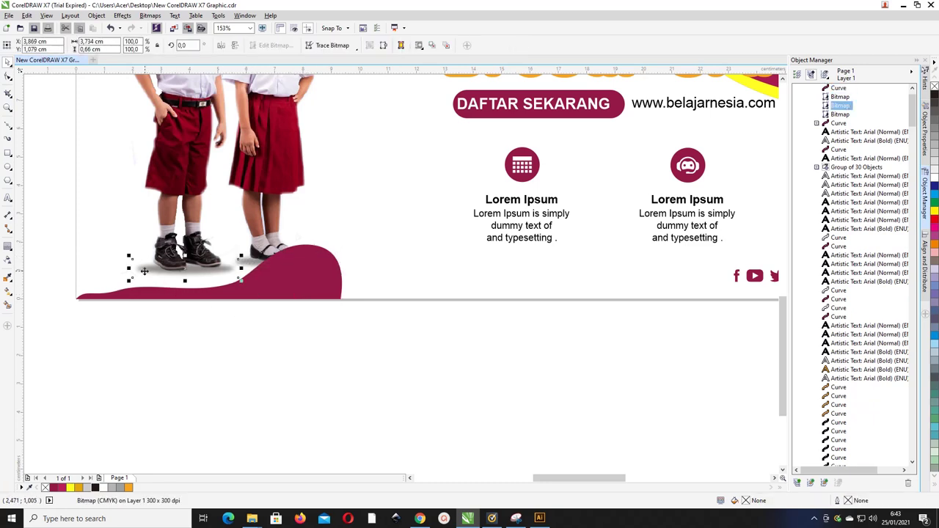
click(262, 329)
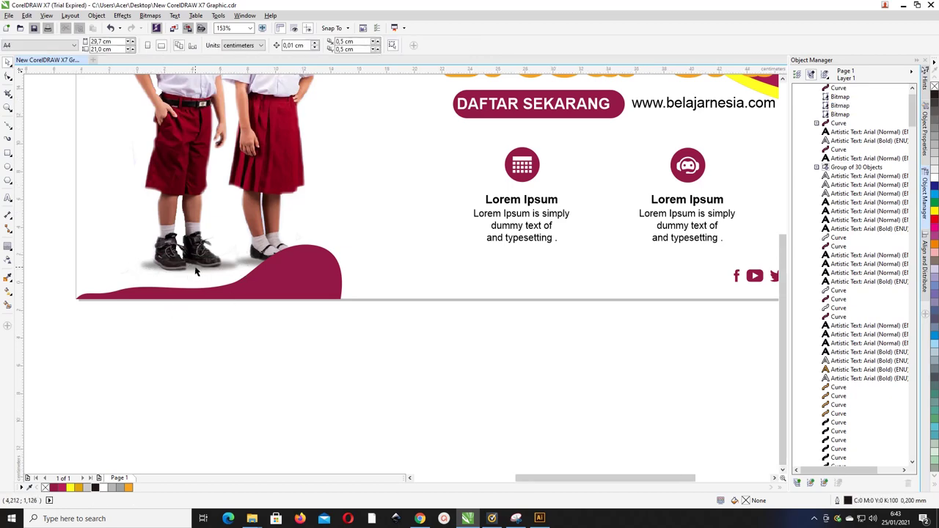
- Draw a rectangle about 11.06 by 21 cm over the page's left panel, filled black and without an outline
scroll(192, 266, down, 2)
scroll(213, 231, down, 2)
key(z)
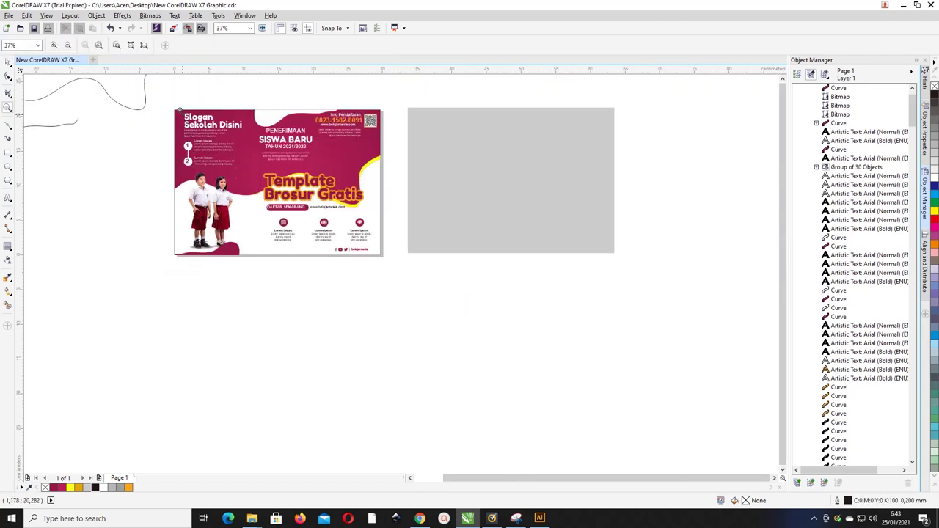
drag(170, 96, 402, 257)
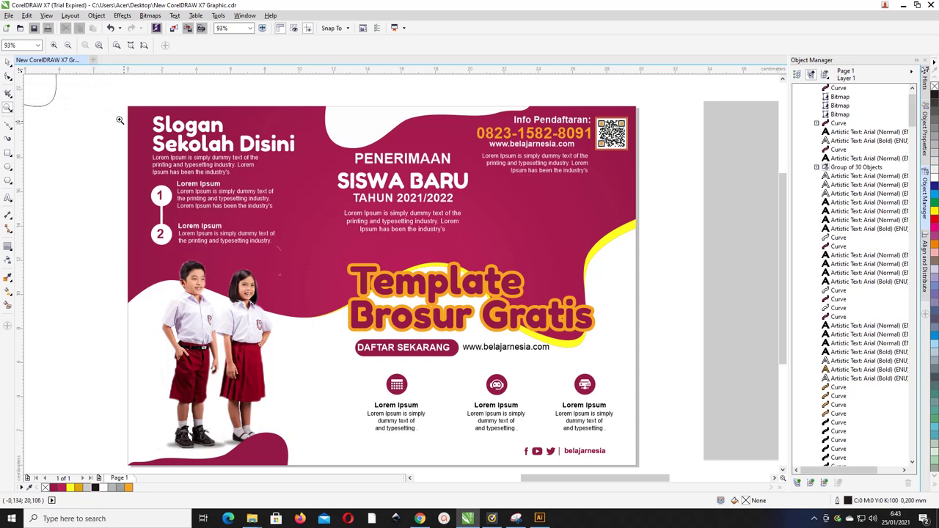
click(8, 154)
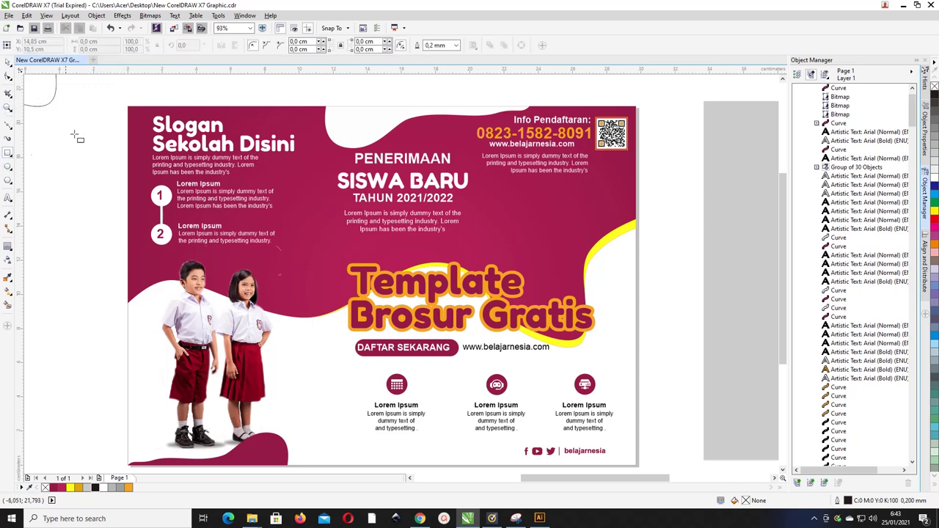
scroll(86, 136, down, 2)
drag(107, 117, 215, 317)
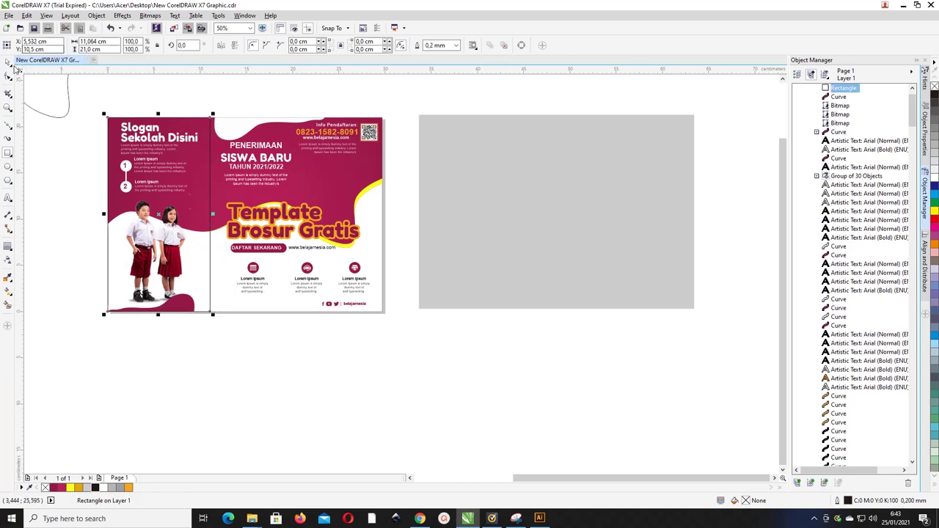
click(7, 61)
click(95, 487)
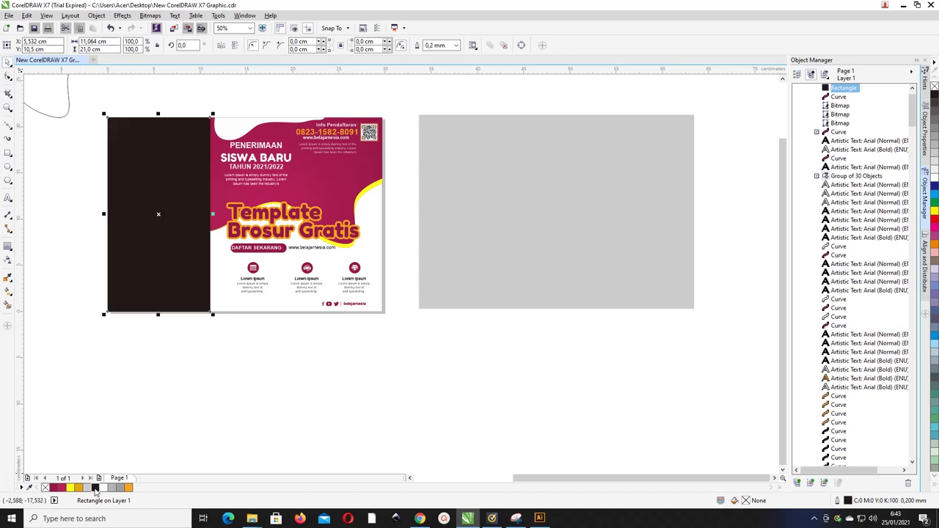
right_click(45, 488)
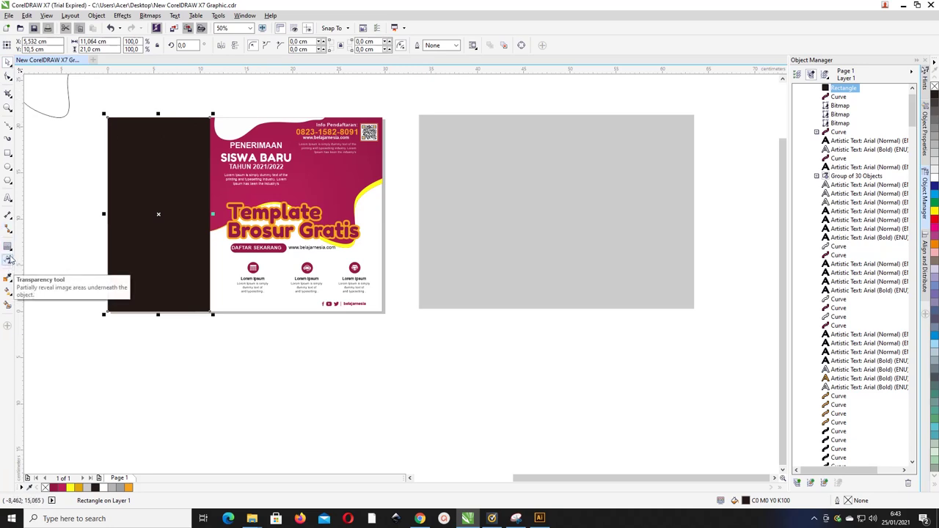
- Give the black rectangle a horizontal fountain fill, black at both ends, with 100% transparency at its left node
click(9, 291)
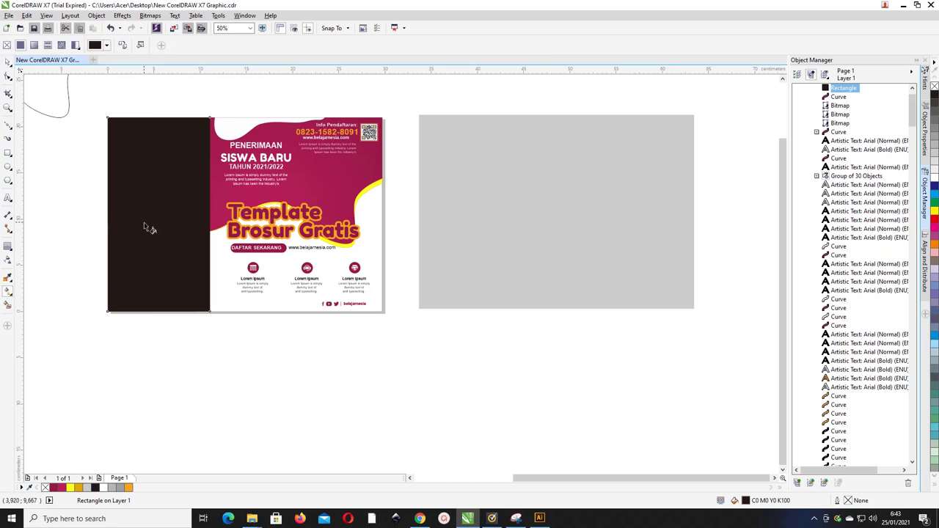
drag(115, 216, 197, 215)
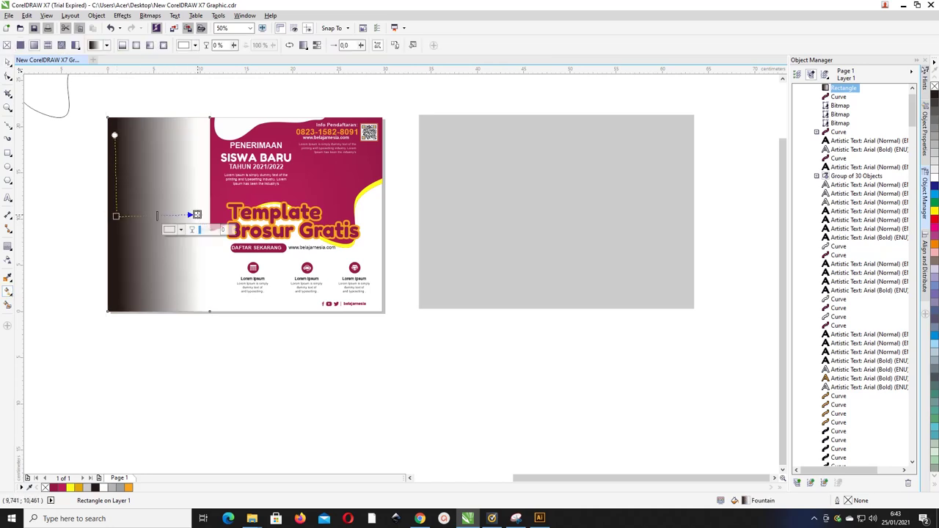
click(94, 487)
click(115, 215)
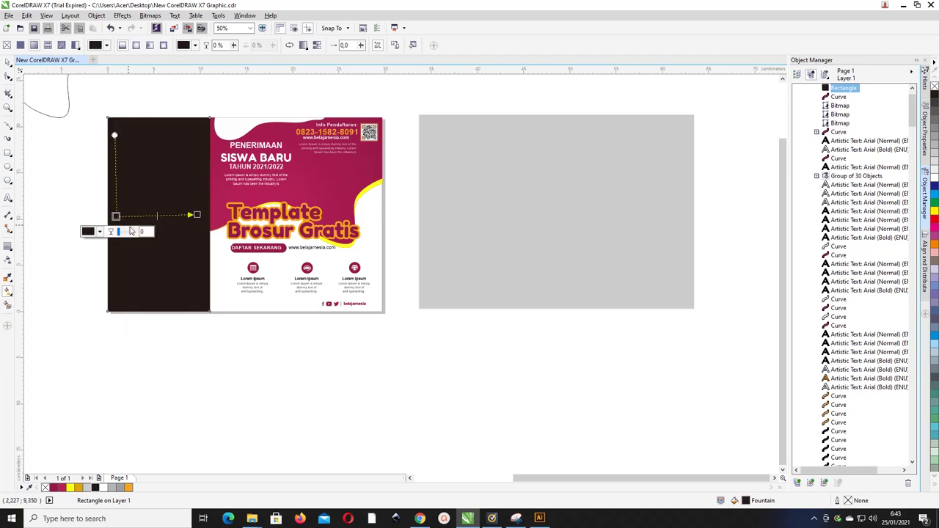
key(Return)
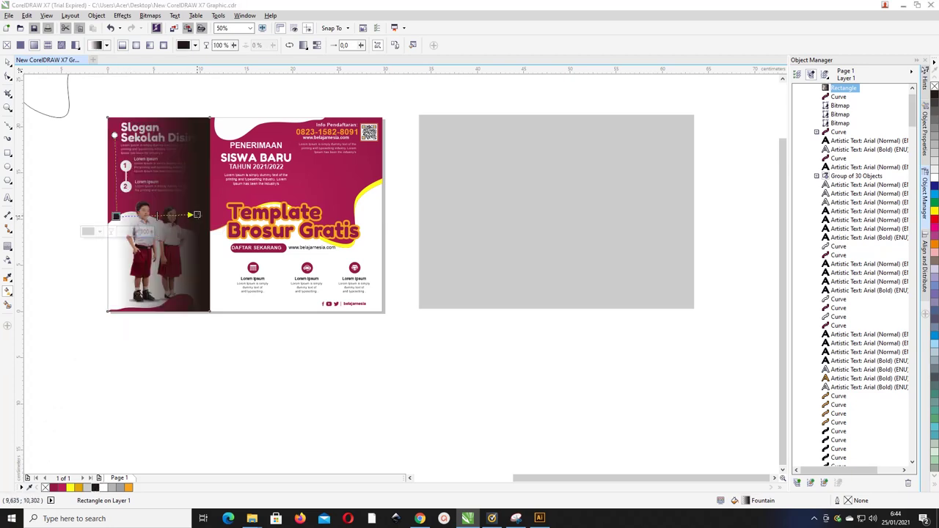
- Extend the fountain fill's end node to the rectangle's right edge and set that node's transparency to 88%
drag(196, 214, 228, 234)
click(194, 230)
click(214, 230)
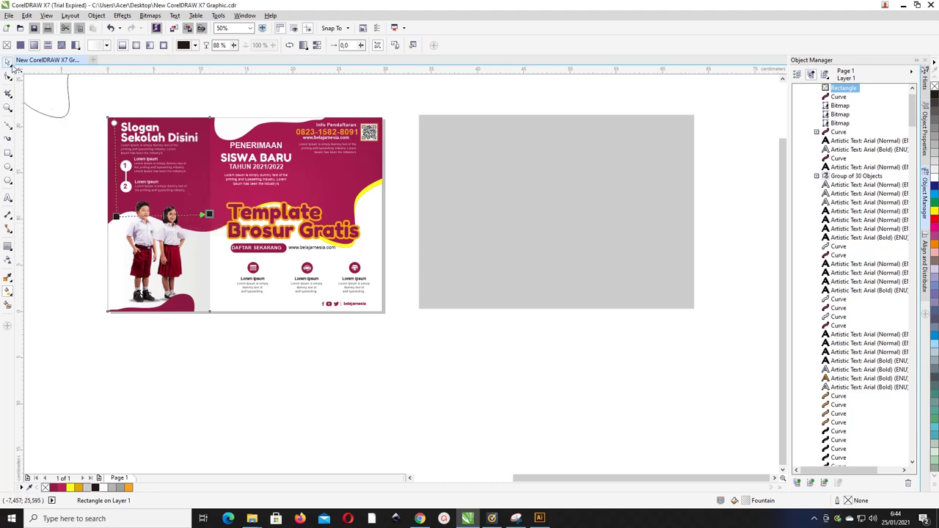
click(9, 64)
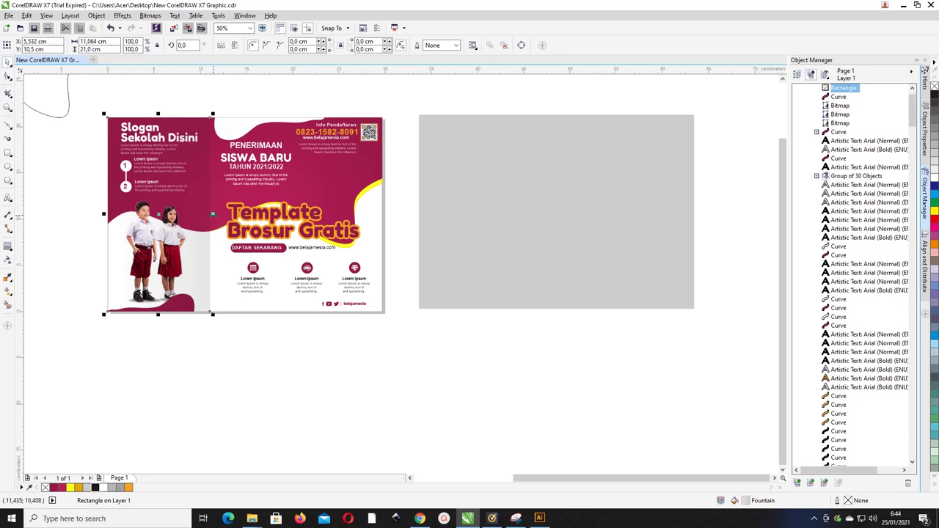
- Narrow the gradient rectangle to about 10.48 cm, duplicate it onto the middle panel and align the copy vertically with the original
drag(211, 214, 293, 208)
key(ctrl+d)
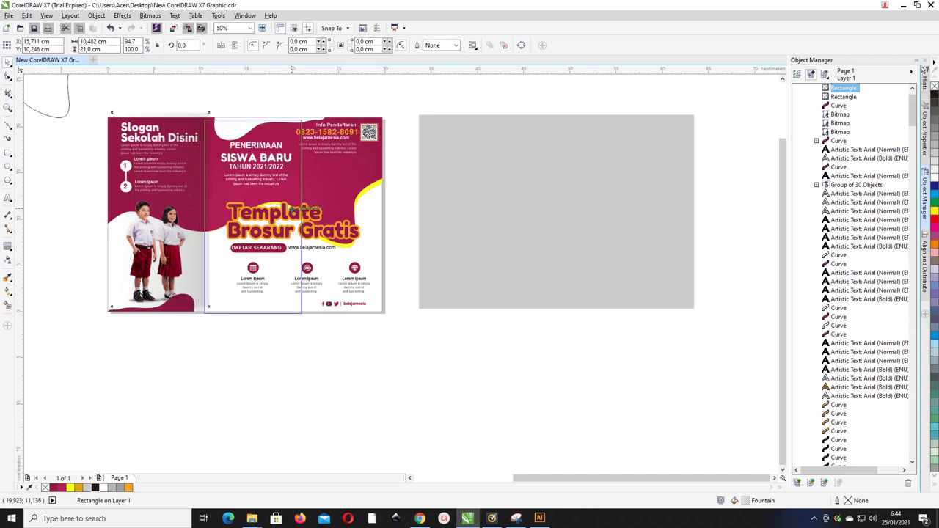
scroll(201, 118, up, 2)
shift+click(194, 197)
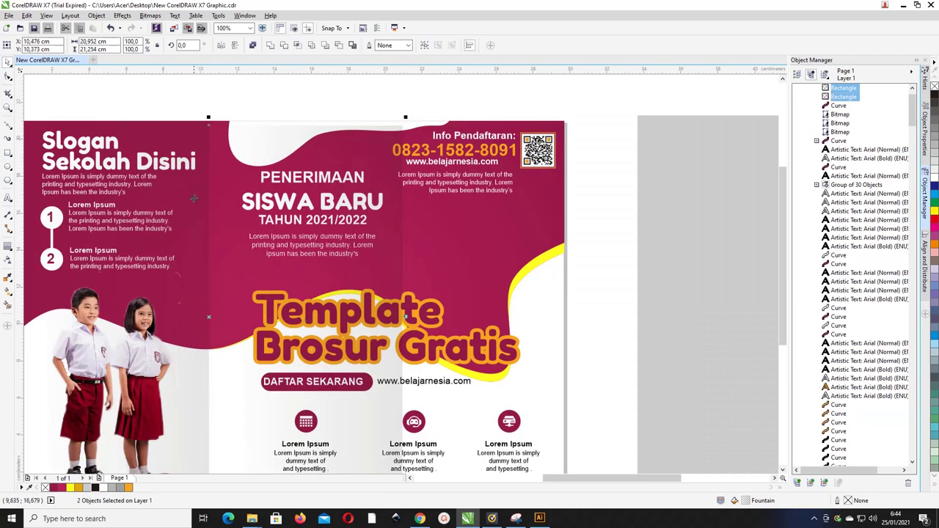
click(232, 106)
scroll(233, 107, down, 2)
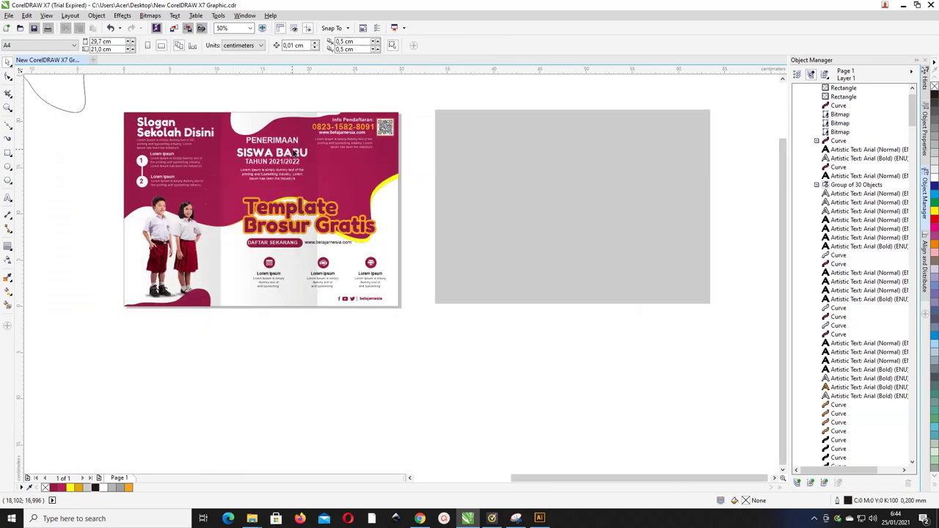
- Duplicate the middle gradient rectangle onto the right panel and narrow the middle one to about 10.27 cm
click(318, 162)
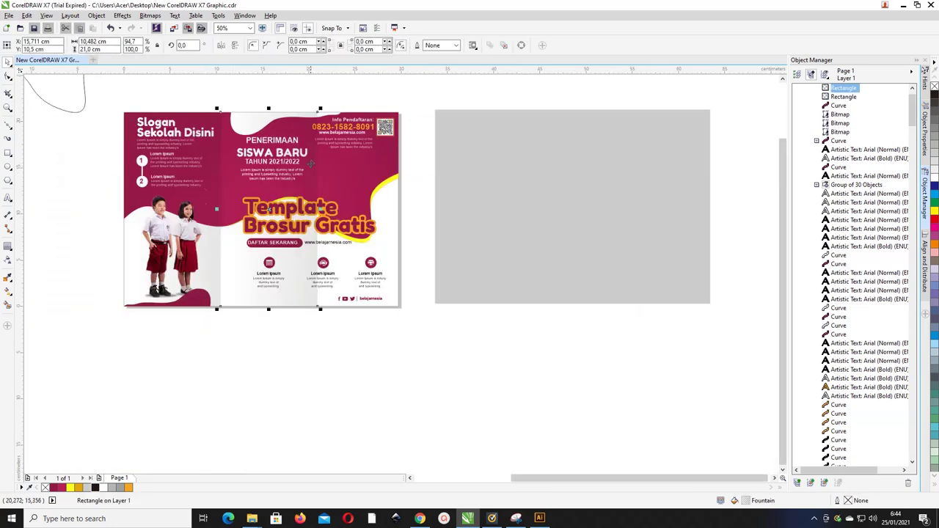
key(ctrl+d)
drag(310, 166, 385, 170)
click(252, 186)
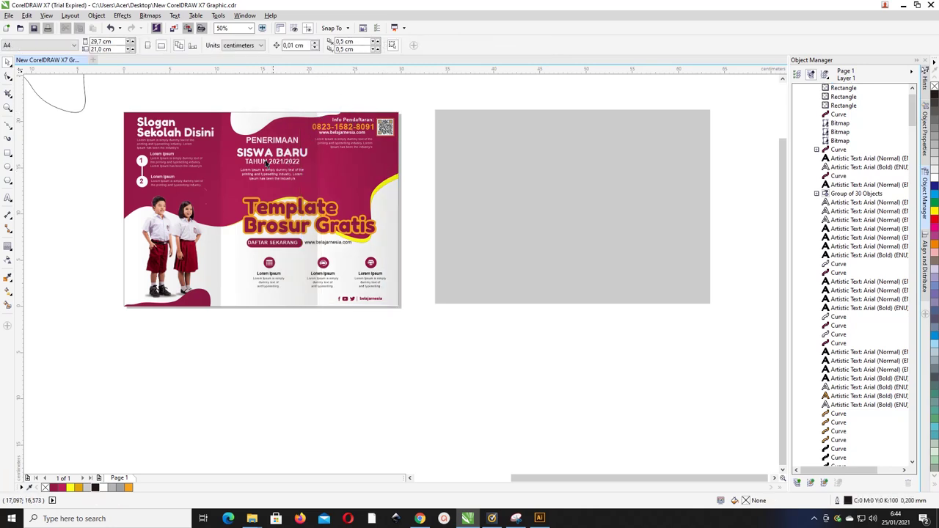
drag(323, 213, 322, 199)
click(349, 96)
drag(421, 163, 421, 161)
- Bring the registration contact block with its QR code and the PENERIMAAN SISWA BARU texts in front of the gradient rectangles
drag(309, 113, 312, 117)
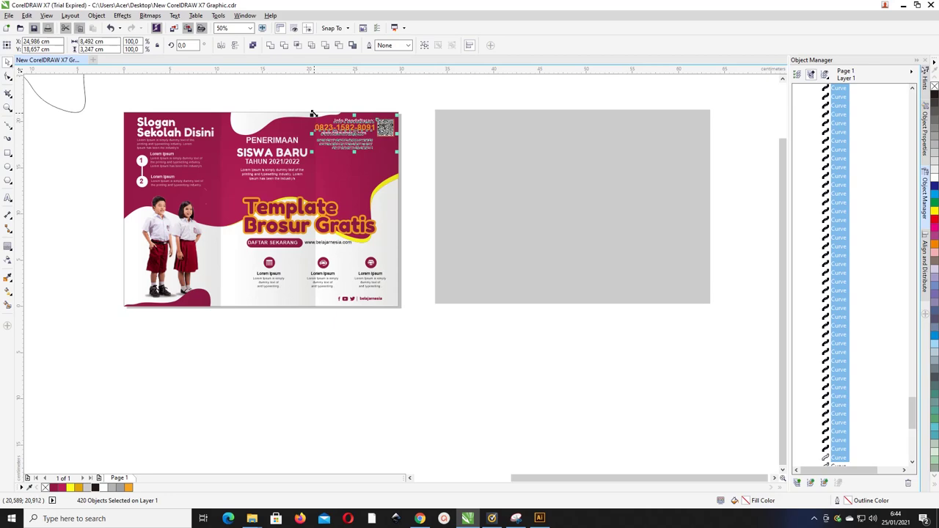
scroll(251, 150, up, 1)
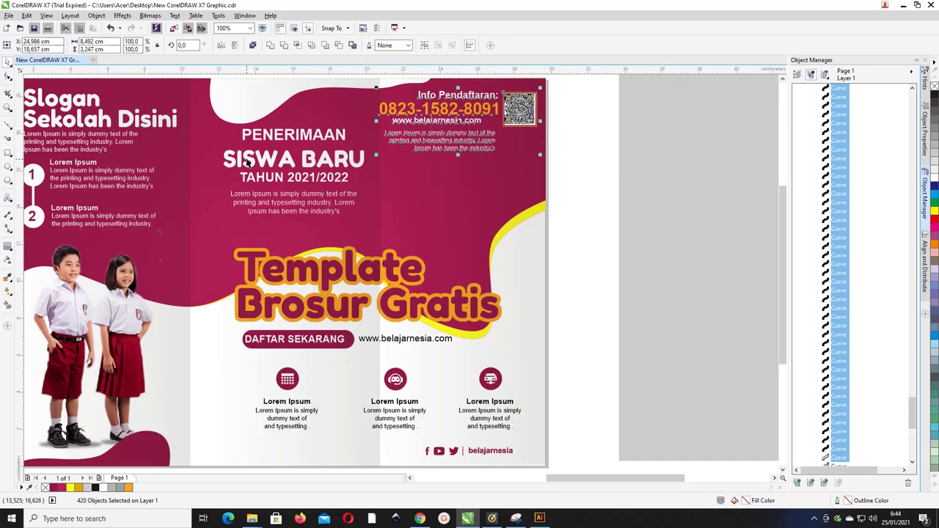
click(251, 155)
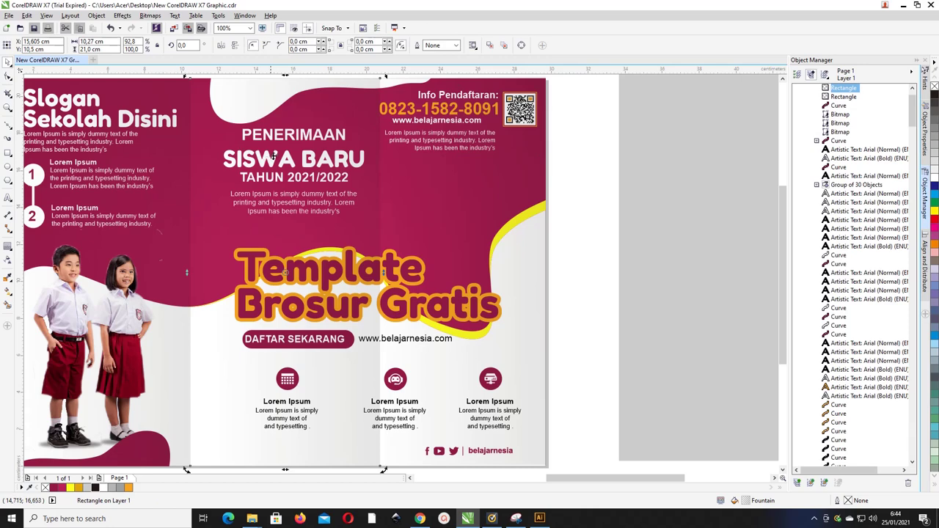
scroll(274, 155, down, 1)
key(Escape)
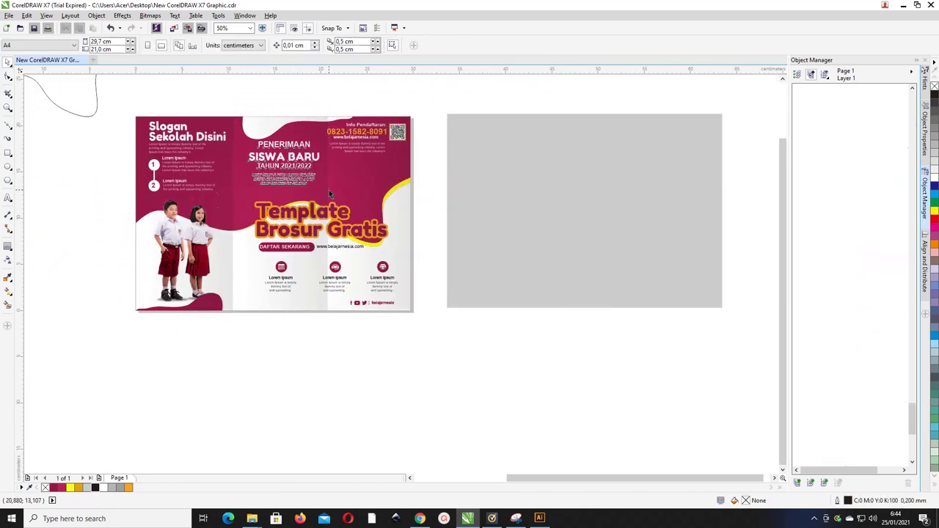
key(shift+Page_Up)
click(280, 104)
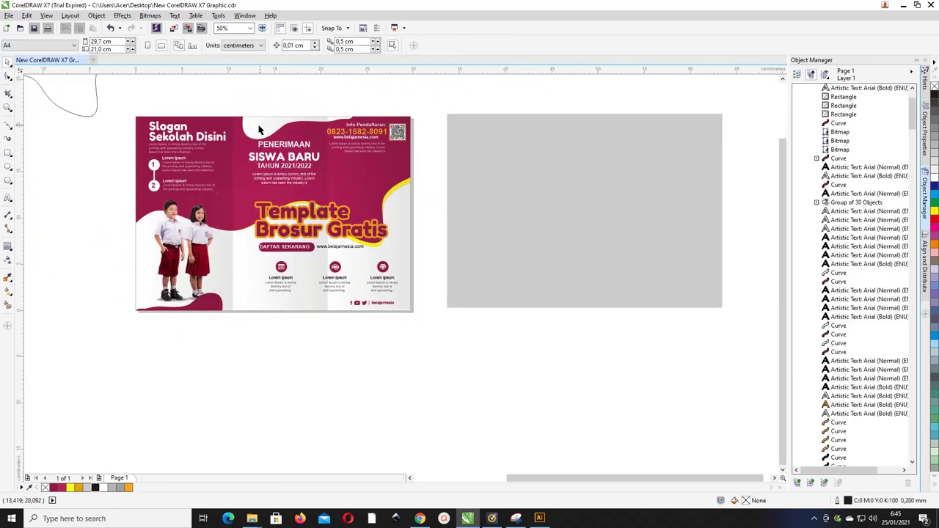
- Try to copy the contour of the Template Brosur Gratis title onto the SISWA BARU text
scroll(258, 129, up, 1)
click(259, 193)
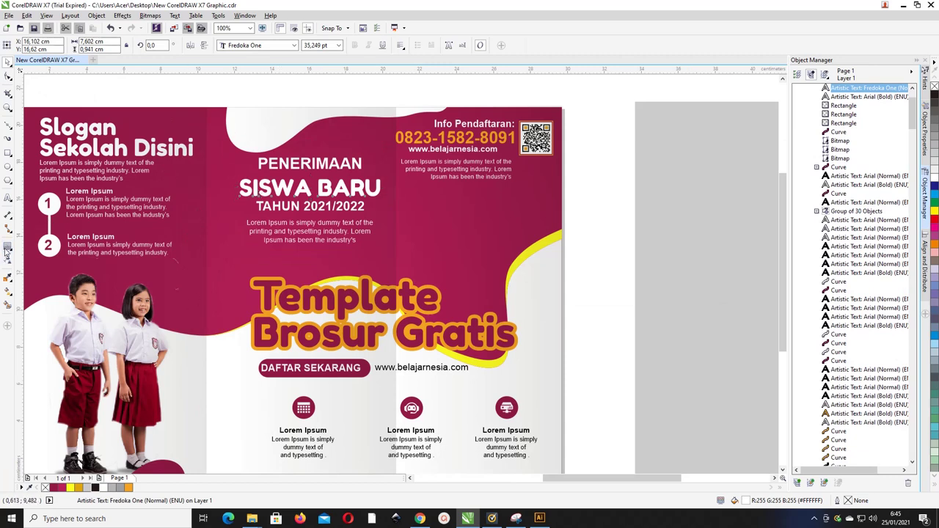
click(6, 250)
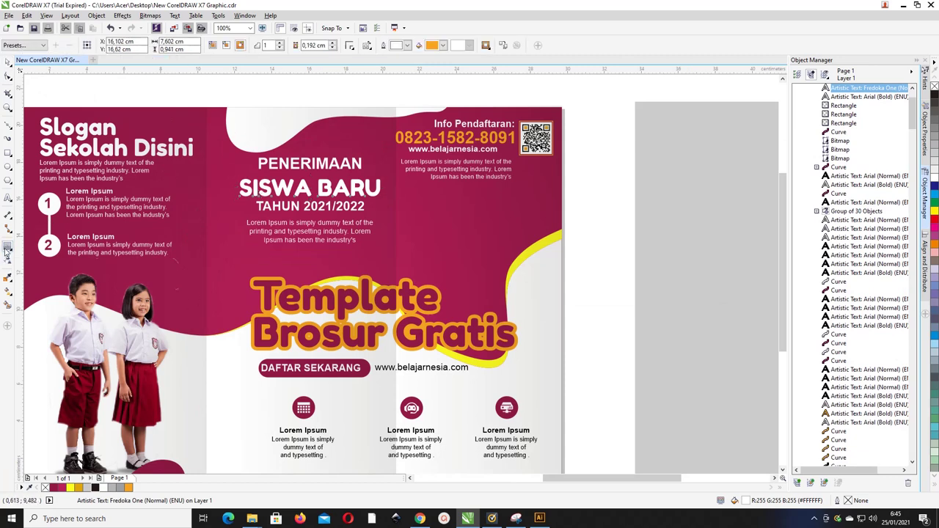
click(505, 46)
click(369, 289)
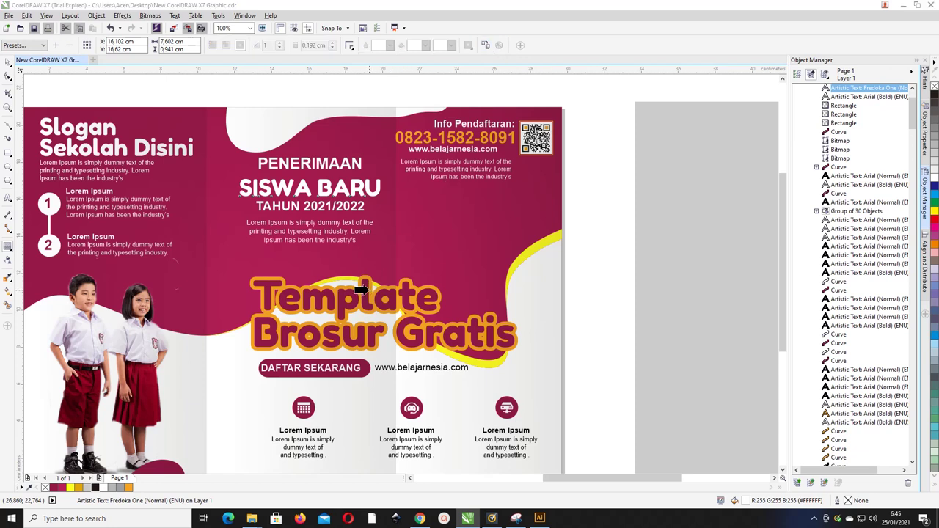
click(360, 289)
click(460, 279)
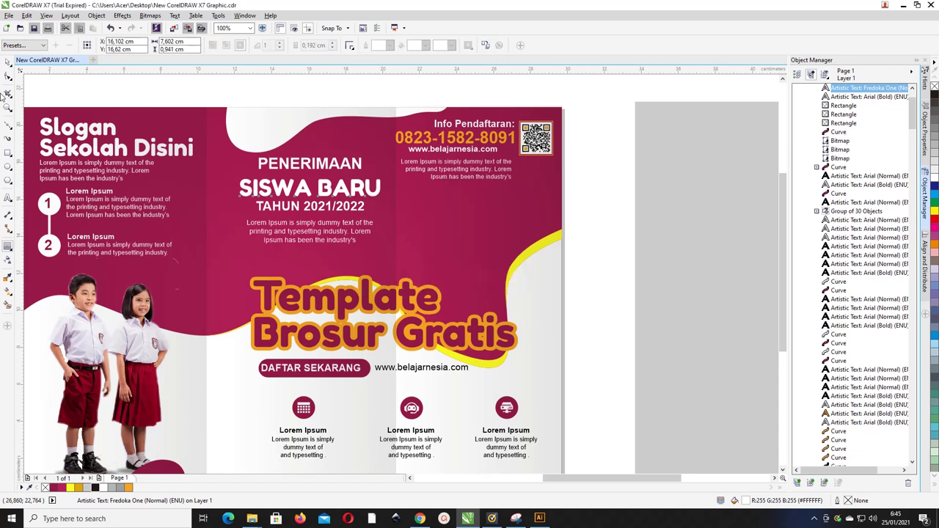
- Bring the Template Brosur Gratis title to the front and copy its orange contour onto the SISWA BARU text
click(8, 63)
drag(608, 249, 226, 360)
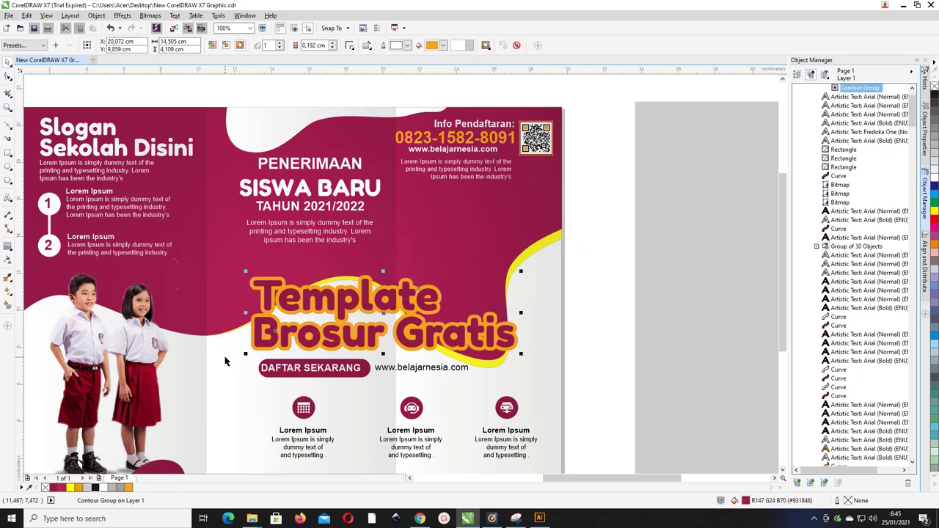
click(286, 179)
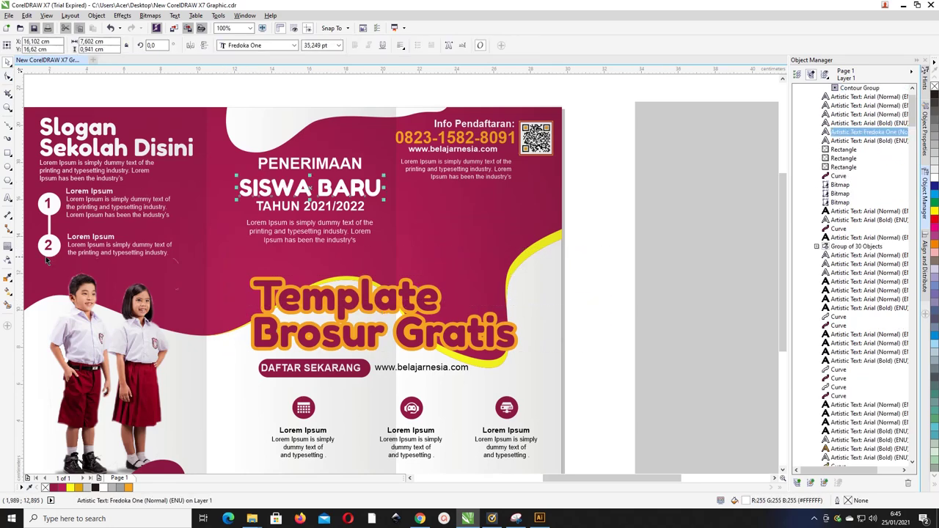
click(7, 247)
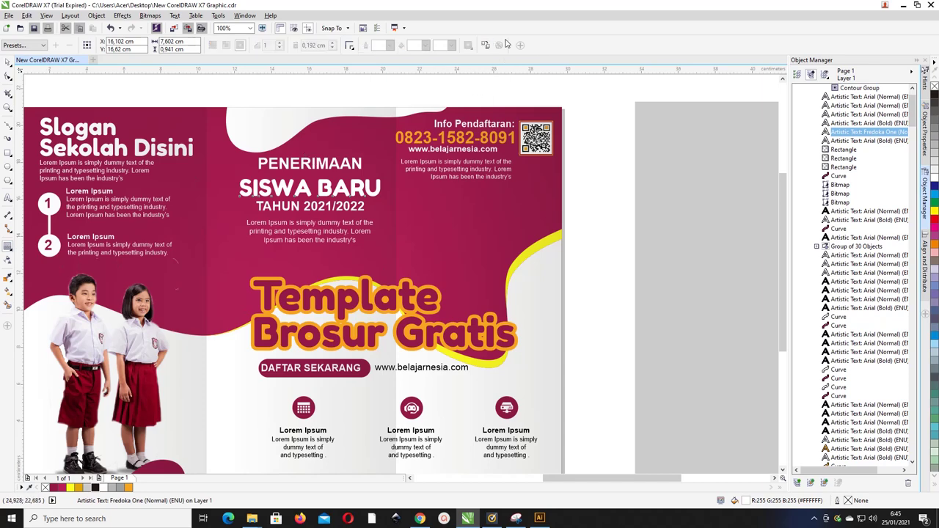
click(355, 300)
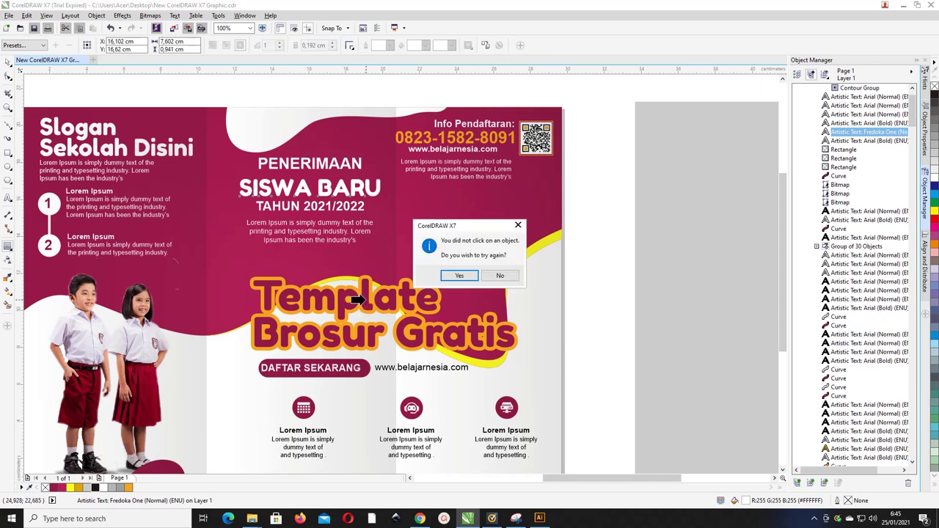
click(451, 278)
click(429, 288)
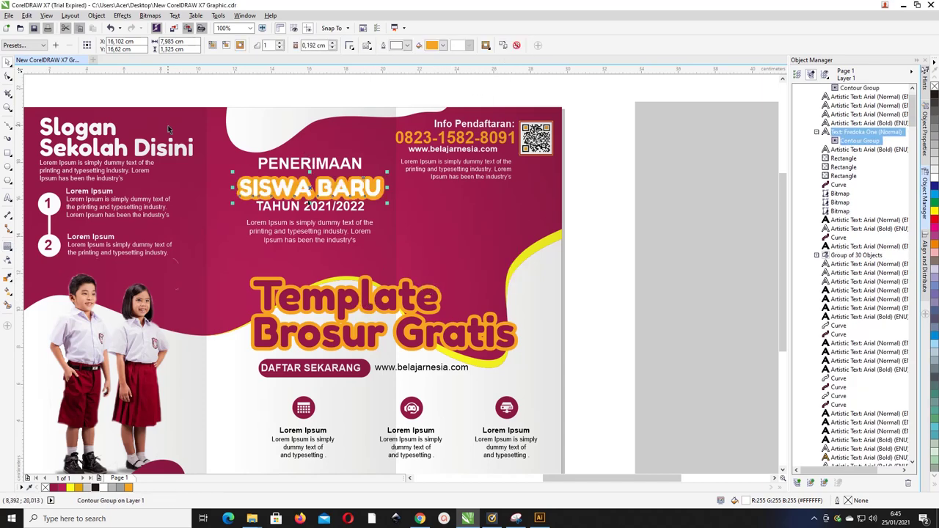
- Set the contour offset of the SISWA BARU text to 0,1 cm and deselect it
click(332, 47)
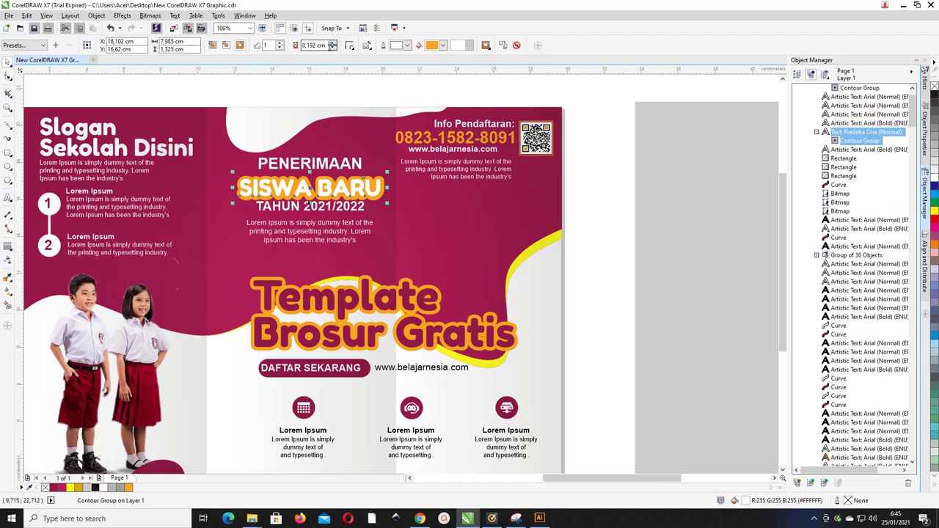
click(332, 42)
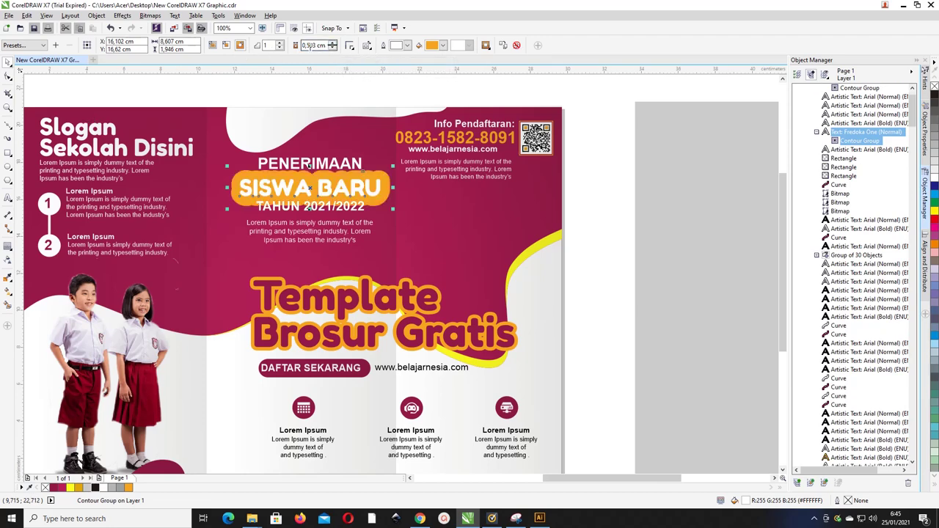
click(311, 45)
drag(312, 45, 305, 45)
text(1)
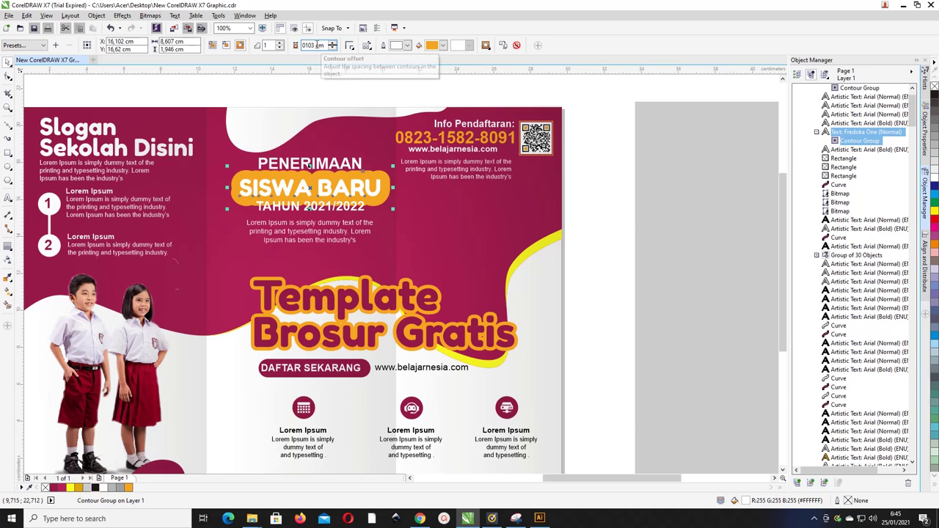
text(1)
key(Return)
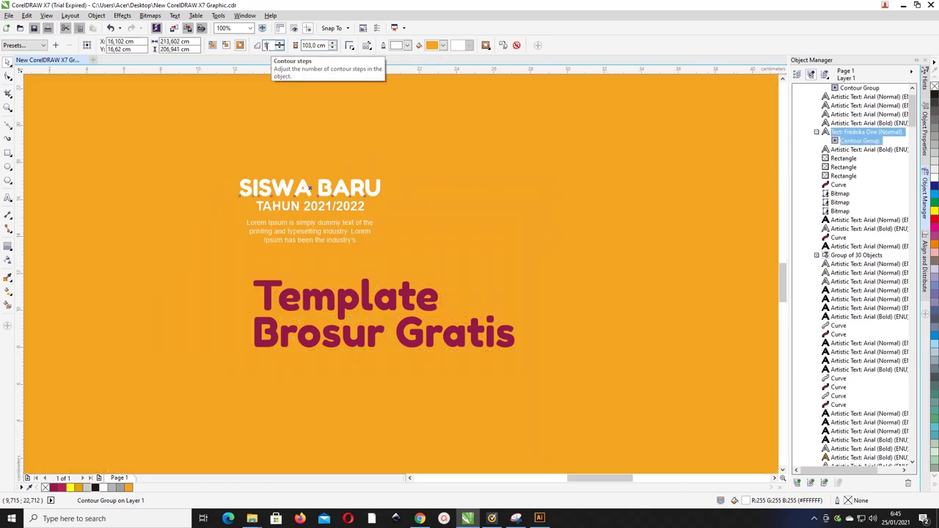
double_click(316, 46)
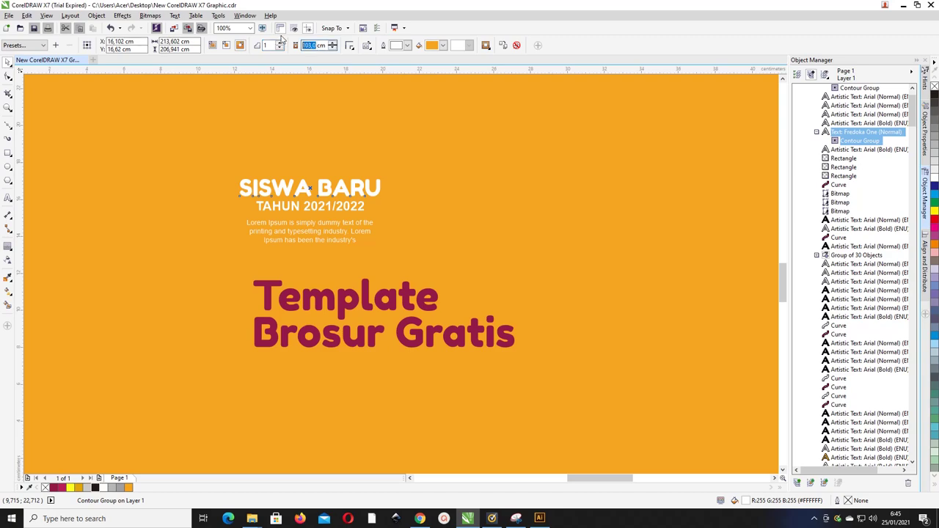
text(0)
key(Return)
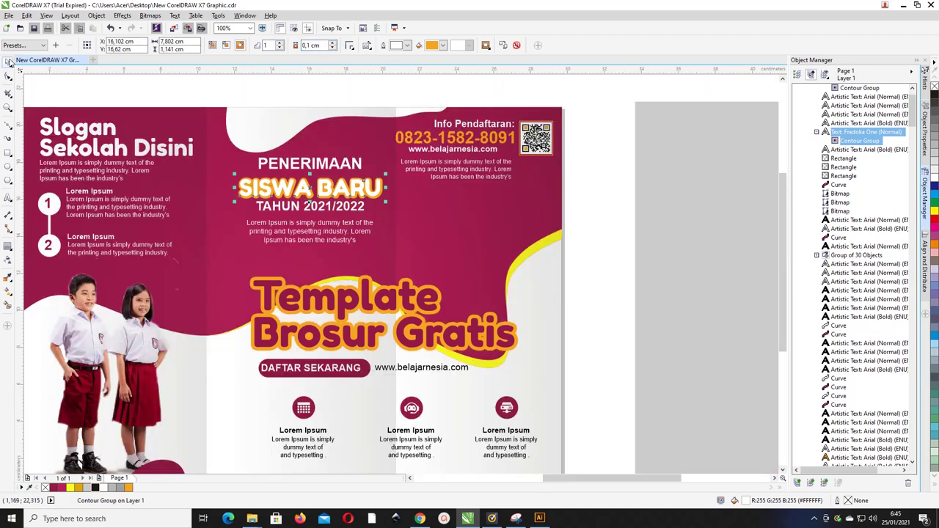
click(129, 88)
- Examine the whole brochure page to check the layout with the contoured SISWA BARU text
scroll(293, 87, down, 2)
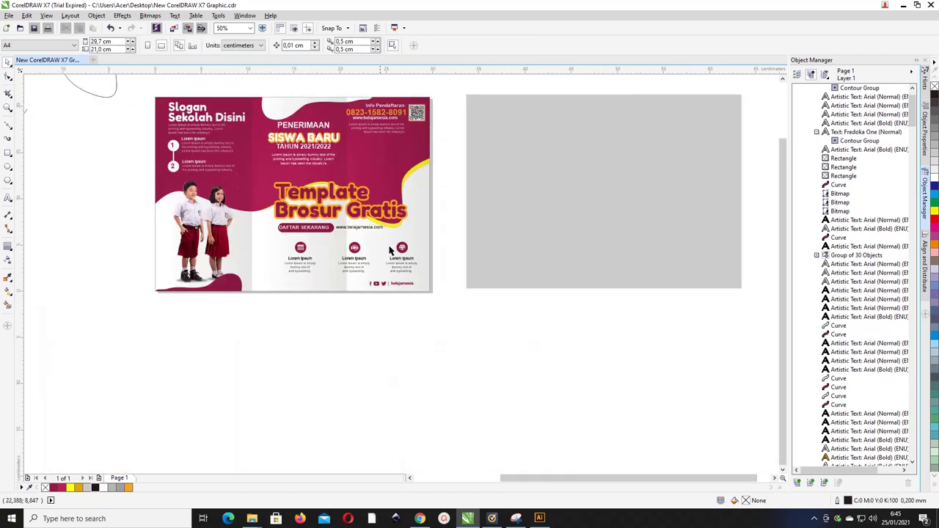
key(z)
drag(440, 304, 146, 92)
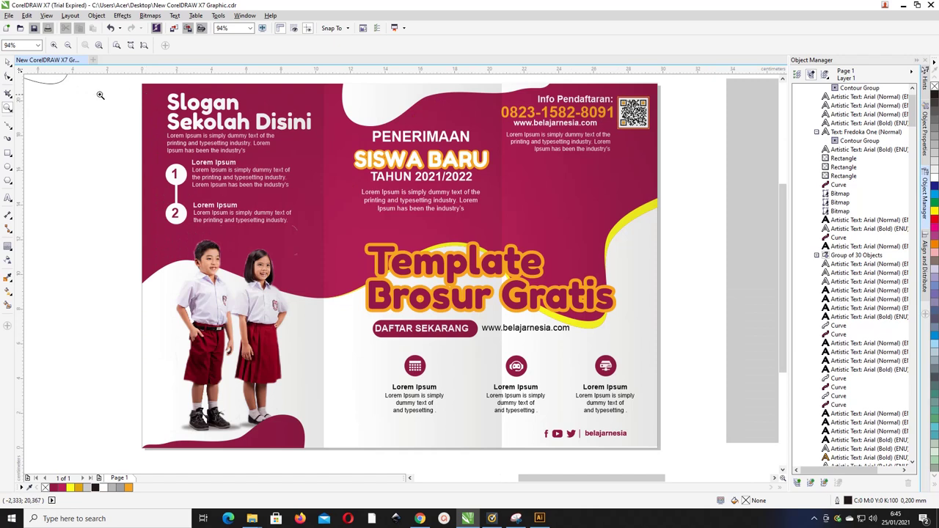
click(8, 62)
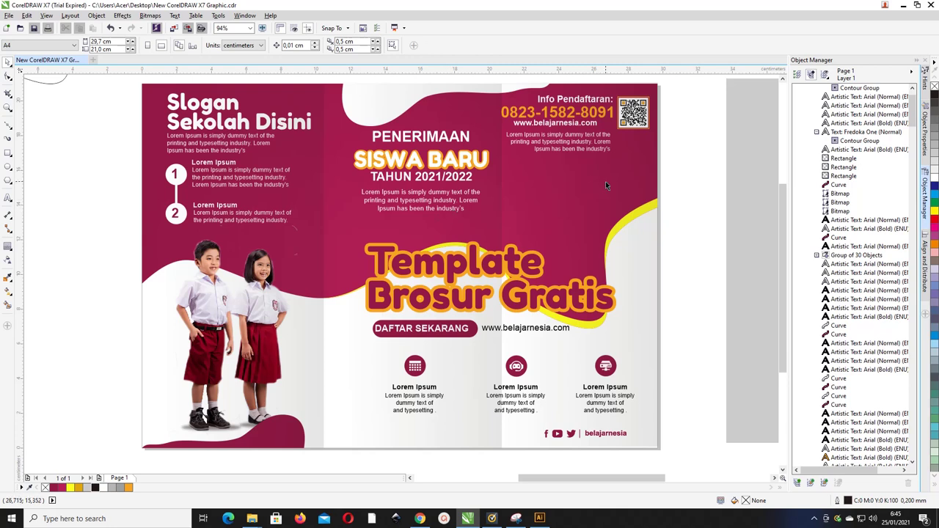
drag(782, 220, 781, 220)
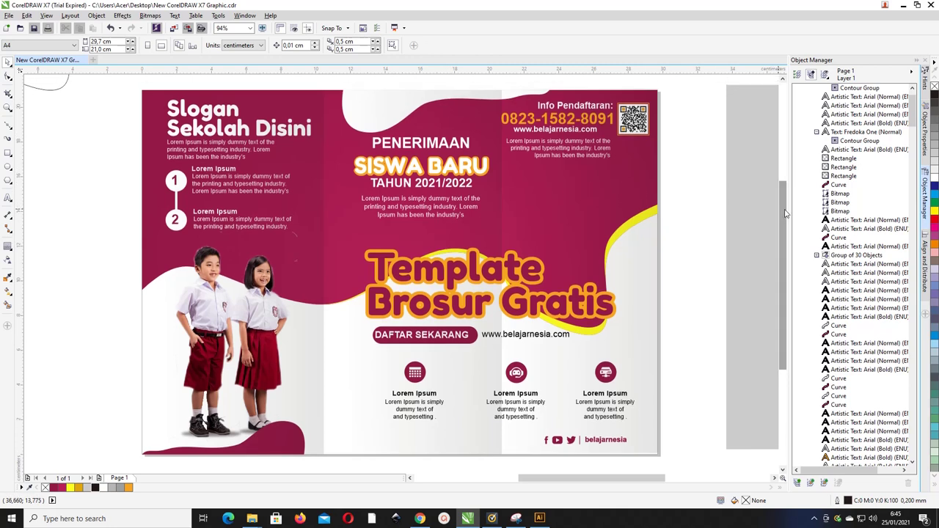